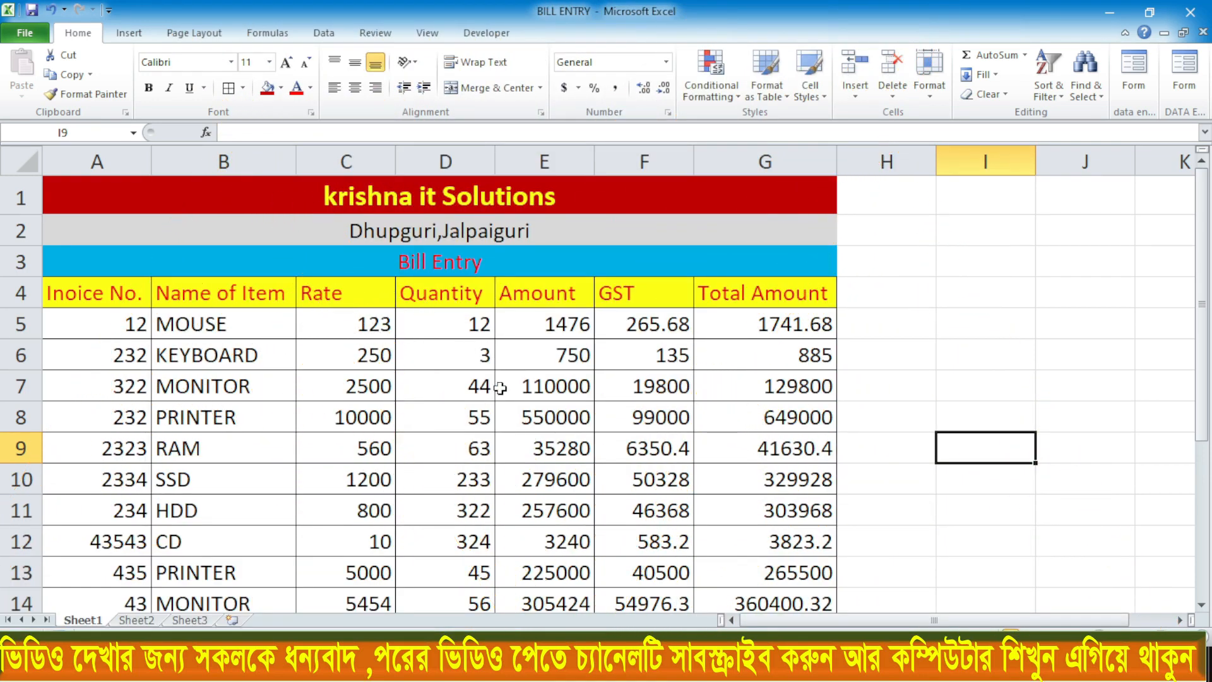
# - Examine the bill's column headings and the first item row, including the formulas behind Amount, GST and Total Amount
pyautogui.click(89, 287)
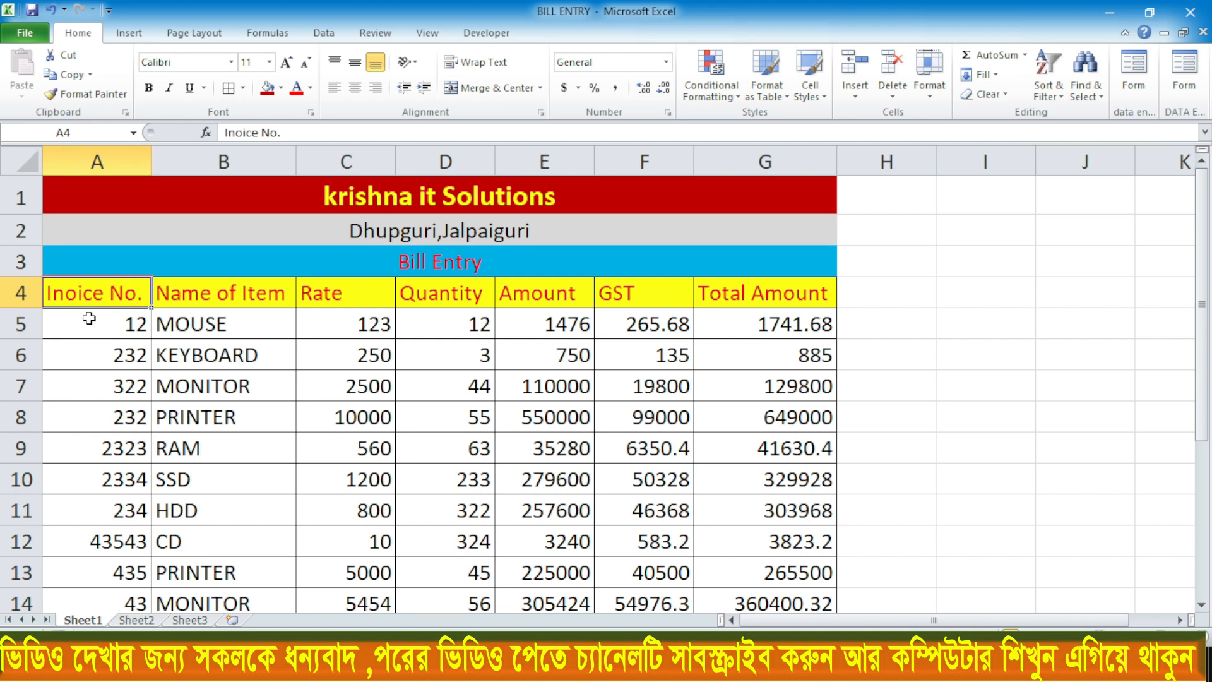
pyautogui.click(86, 319)
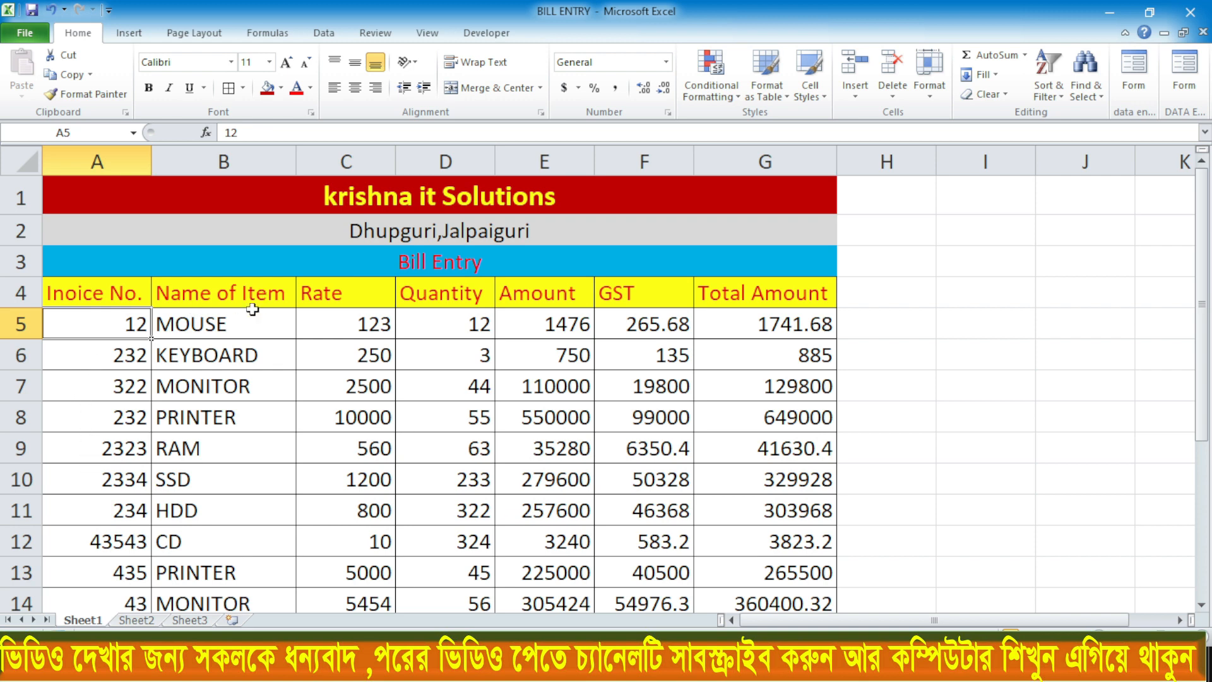
pyautogui.click(202, 326)
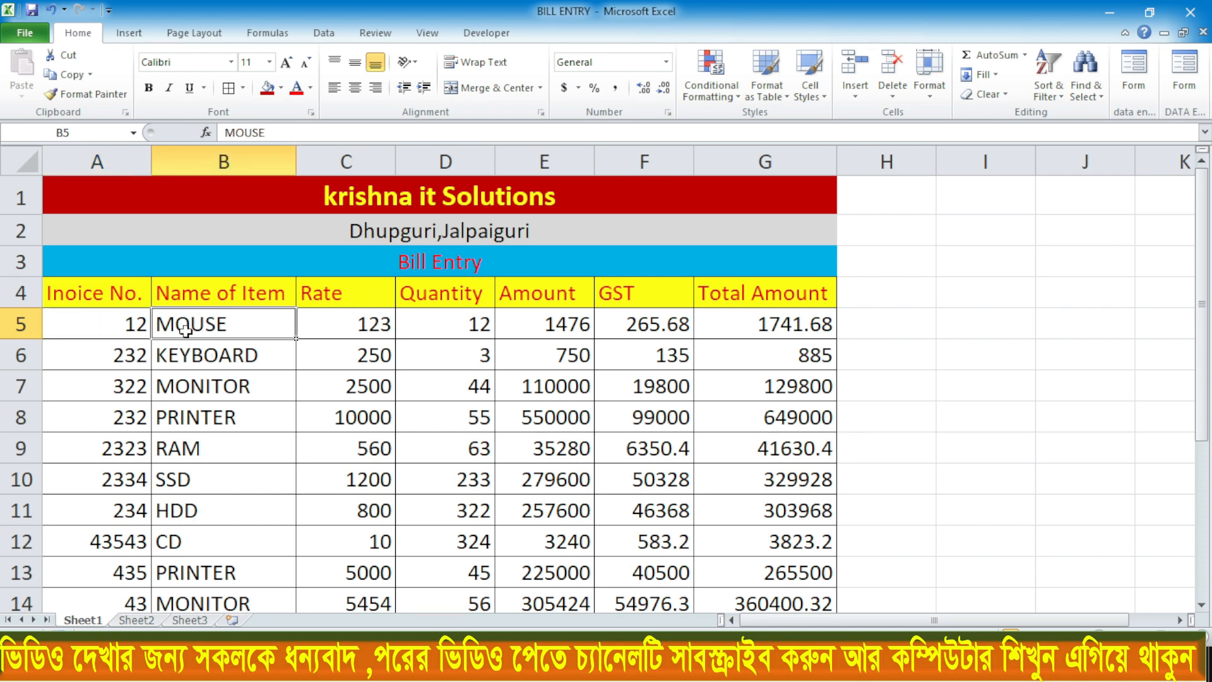
pyautogui.click(333, 325)
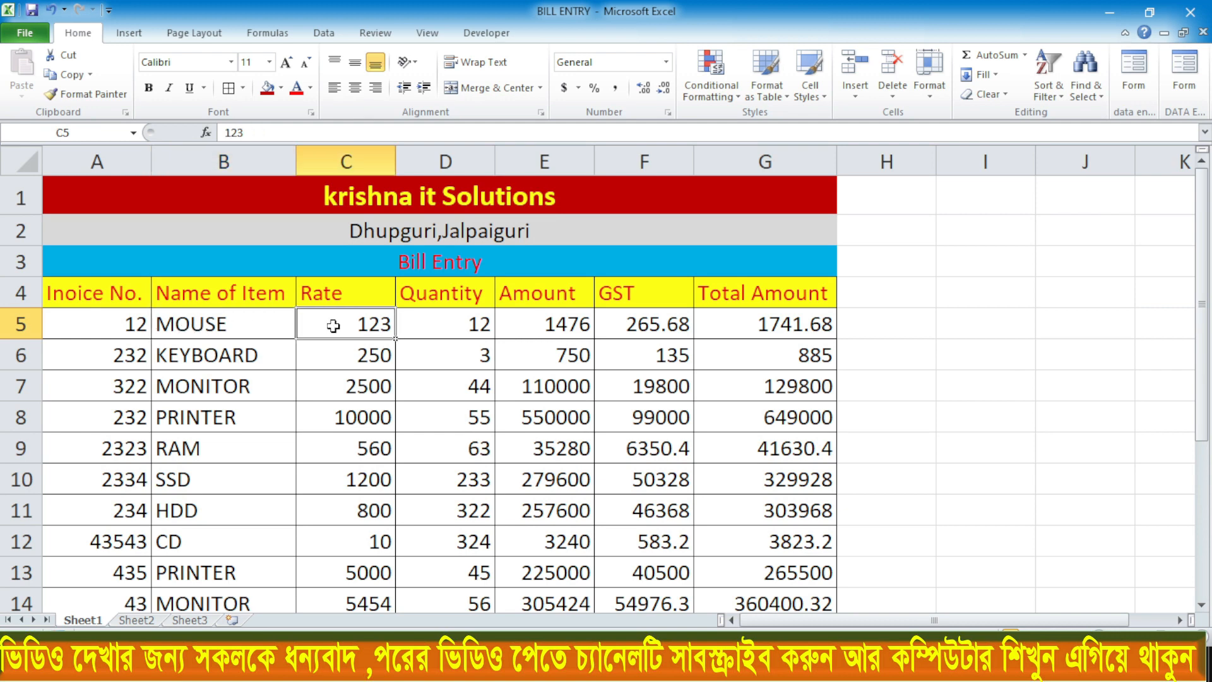
pyautogui.click(424, 314)
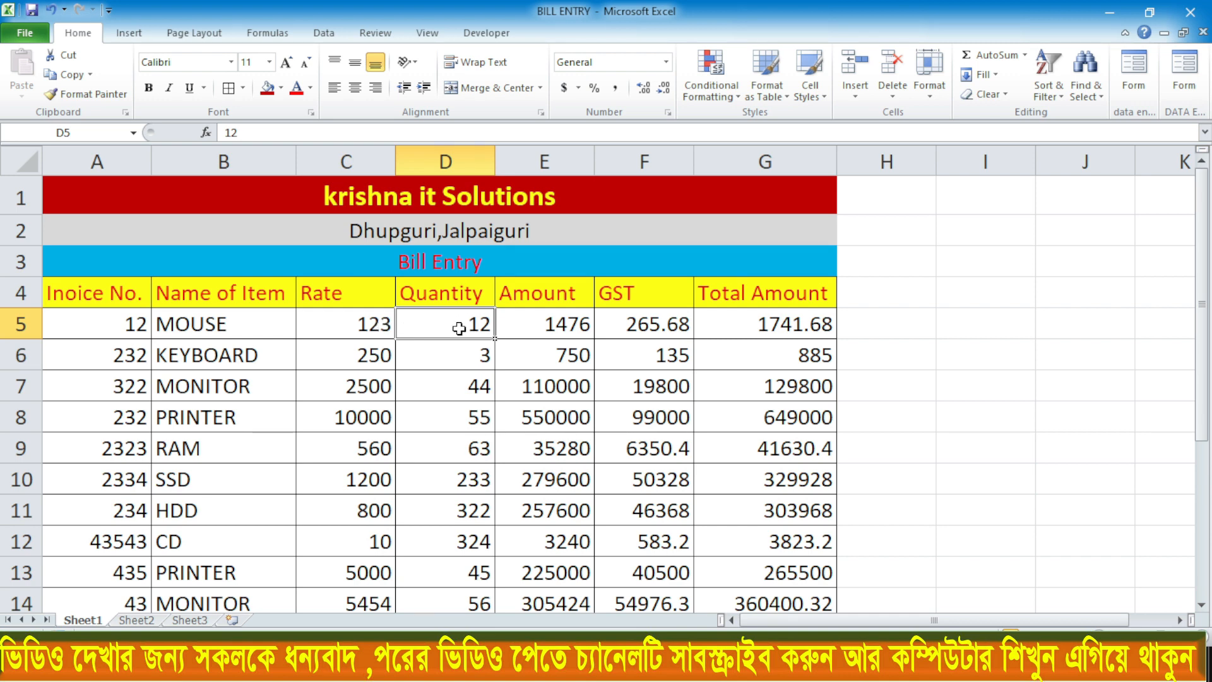
pyautogui.click(540, 324)
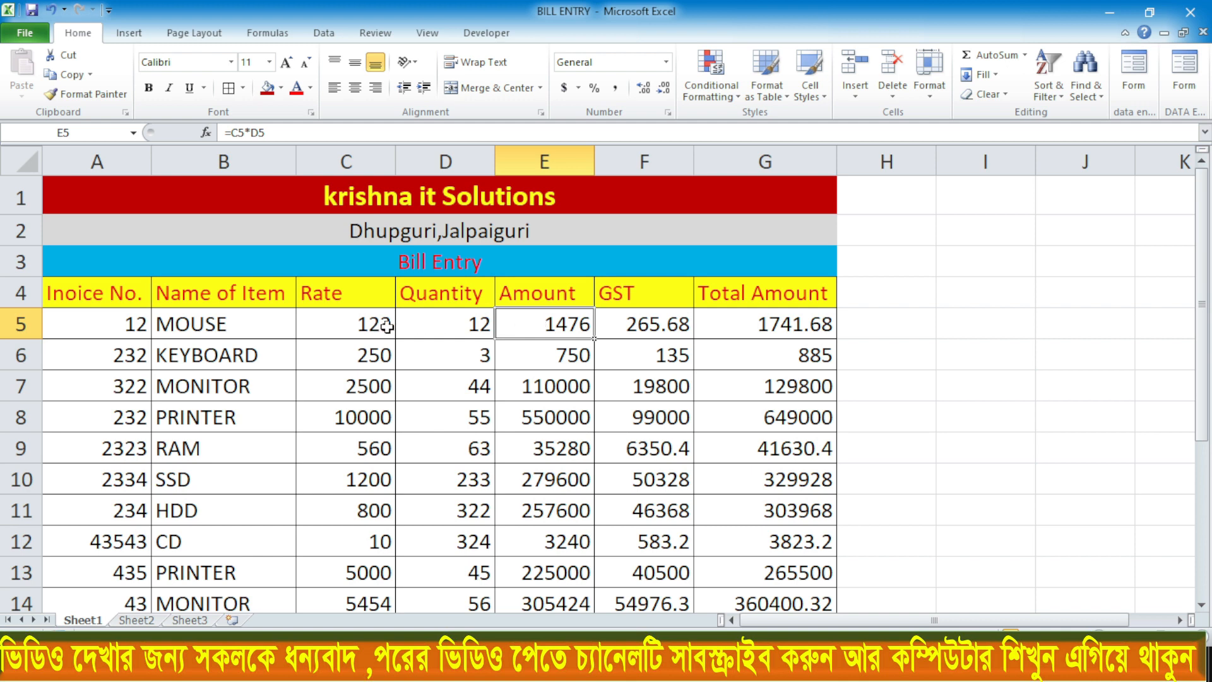
pyautogui.press('Left')
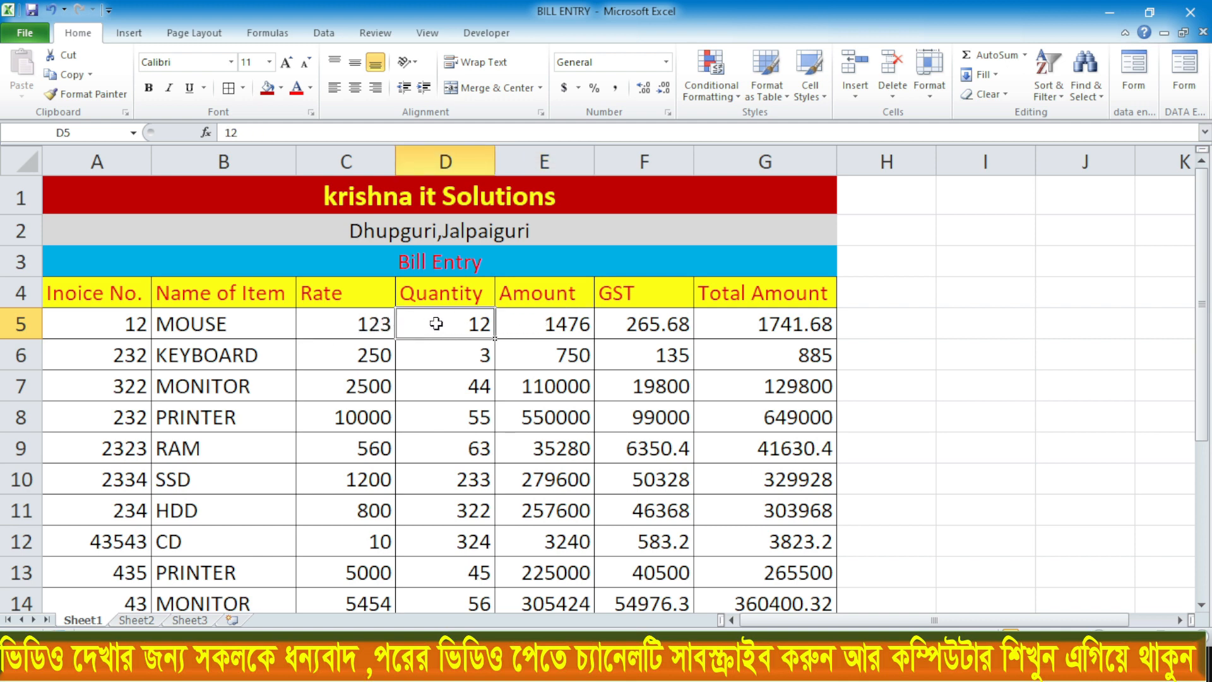
pyautogui.click(551, 322)
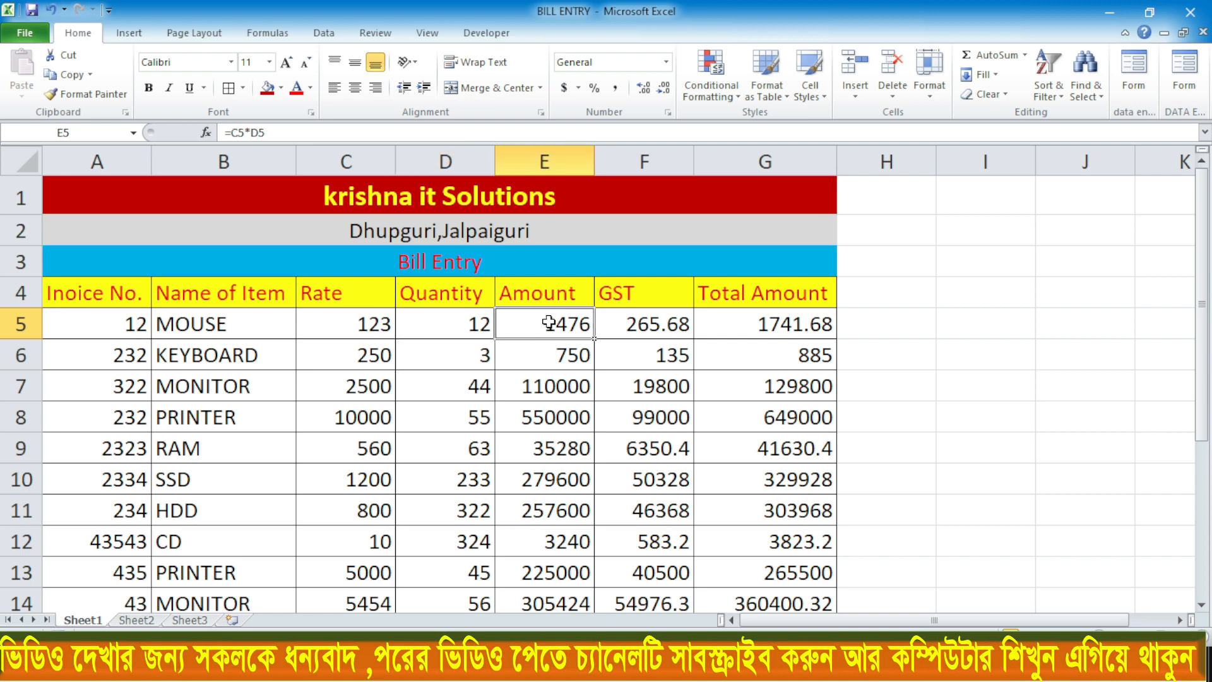
pyautogui.press('Right')
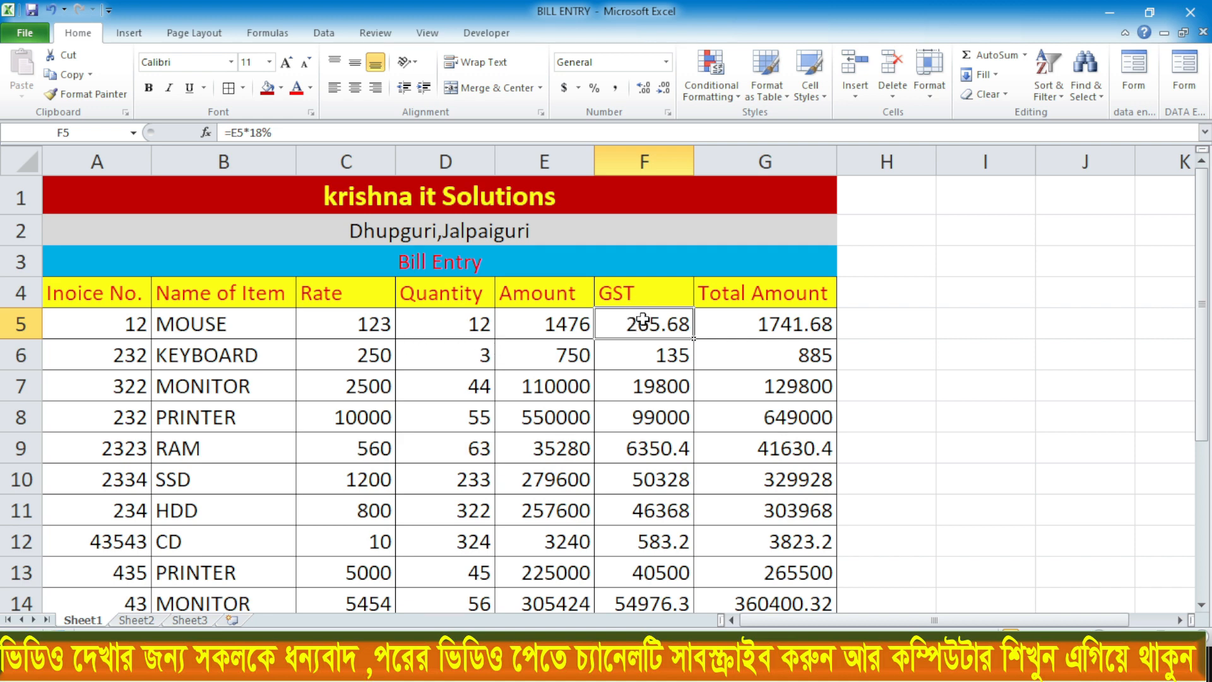
pyautogui.moveTo(210, 323); pyautogui.dragTo(203, 544)
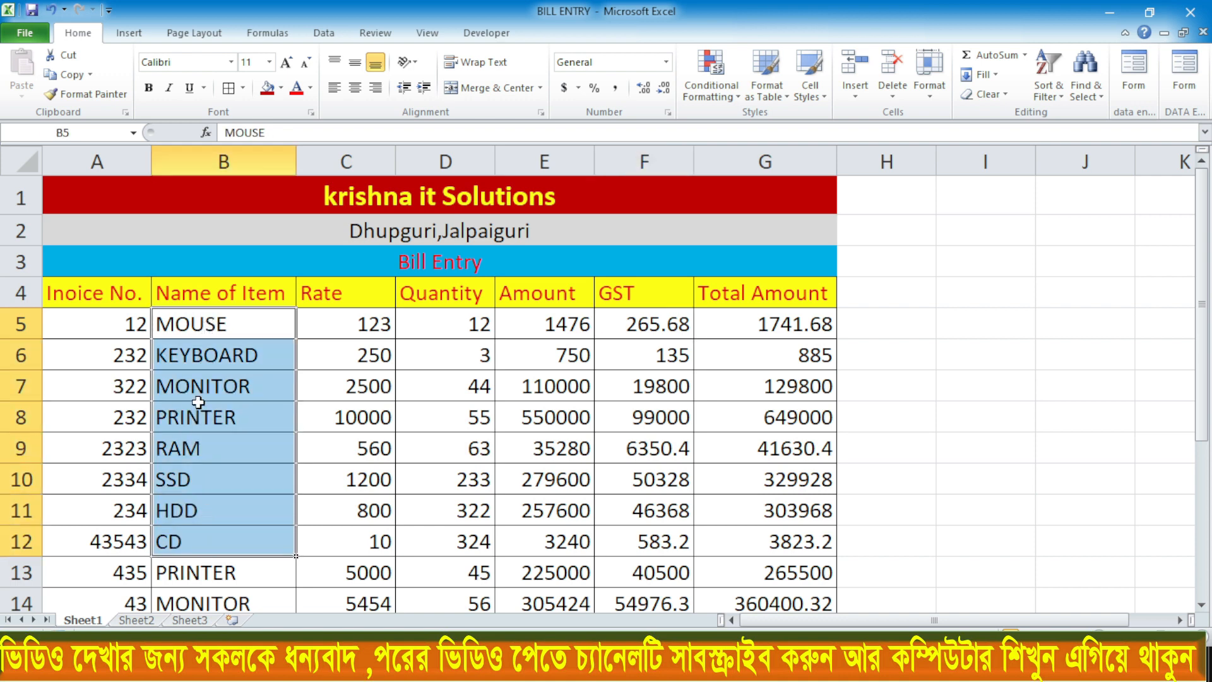
pyautogui.click(647, 322)
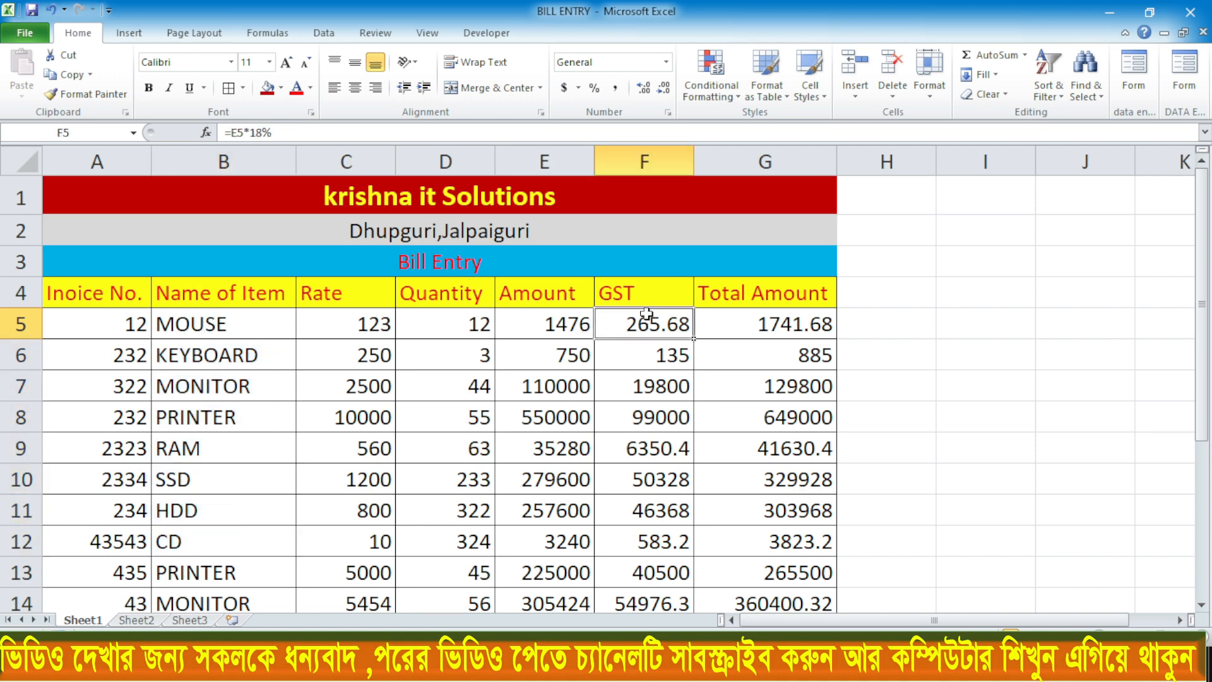
pyautogui.click(768, 325)
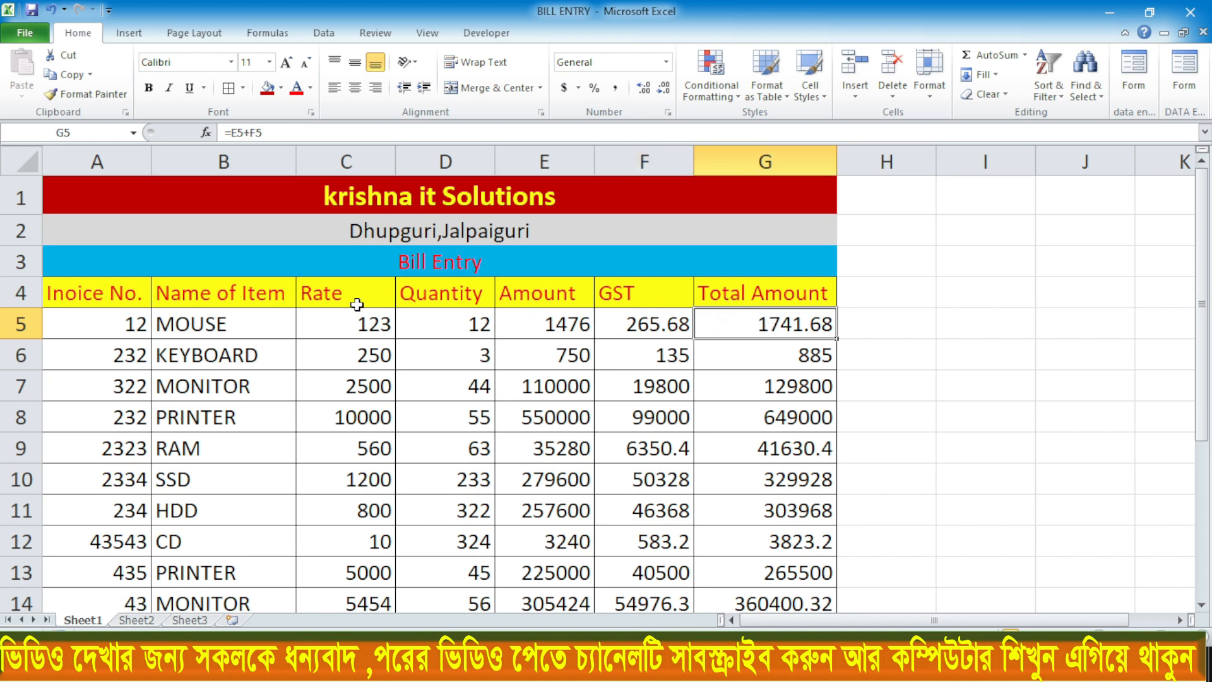
pyautogui.click(642, 325)
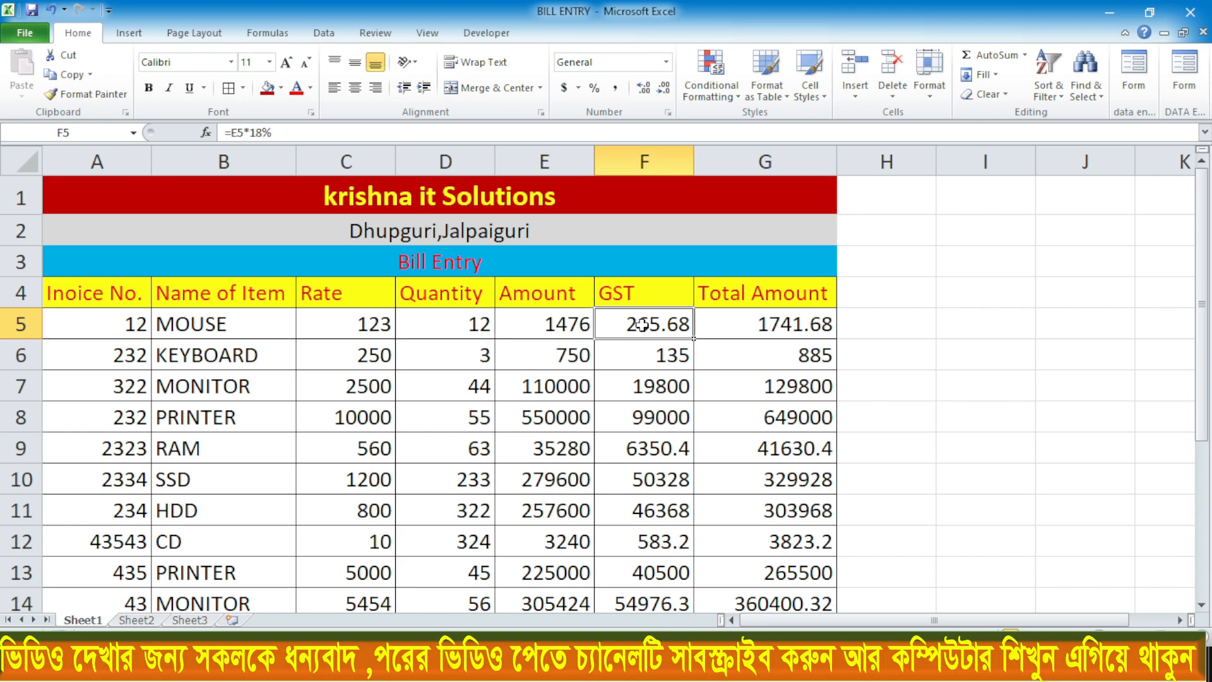
pyautogui.moveTo(568, 321); pyautogui.dragTo(627, 316)
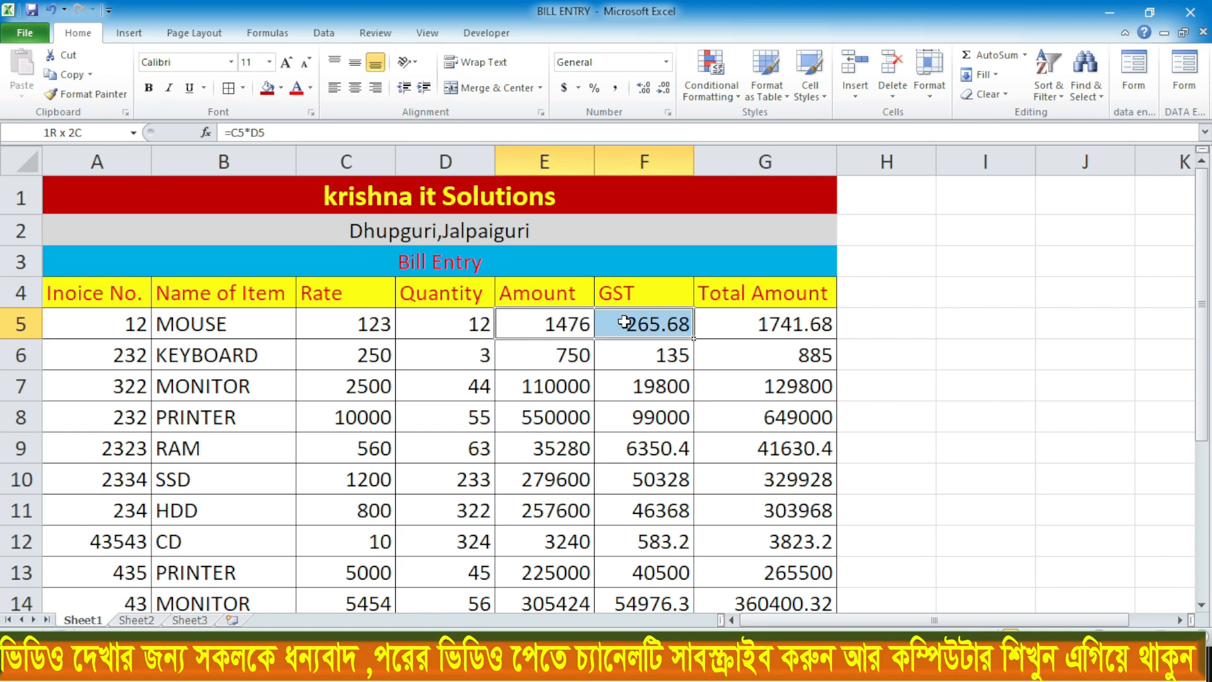
pyautogui.click(764, 317)
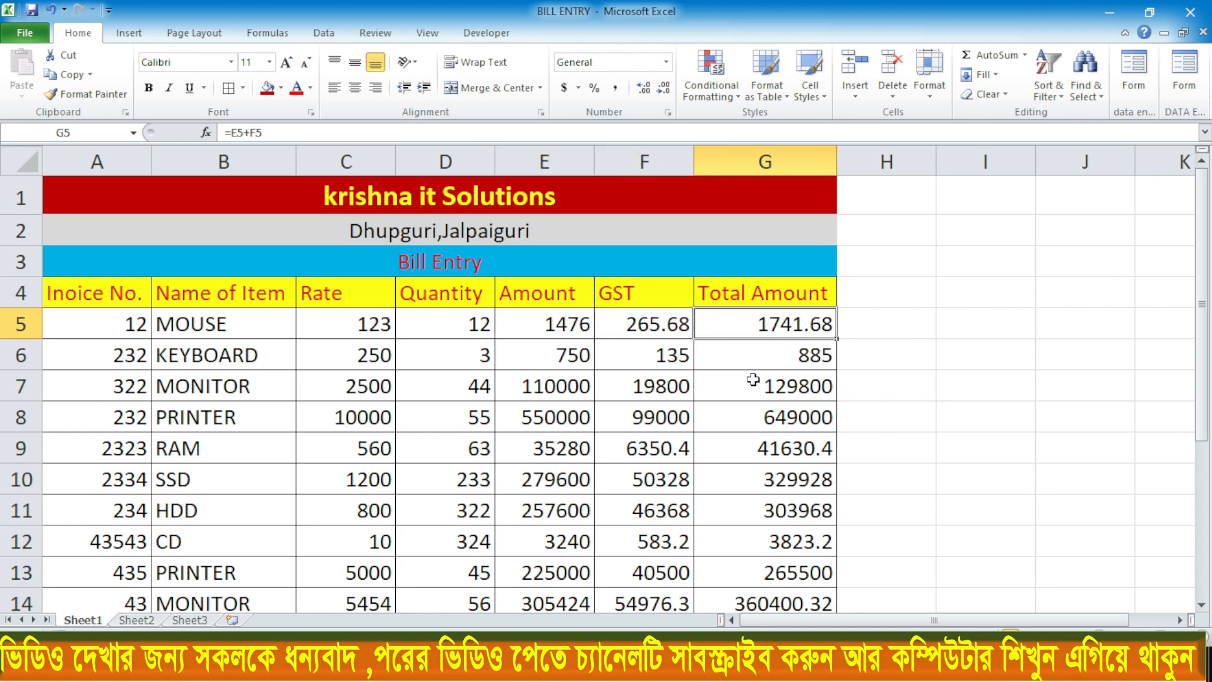
# - Examine the totals row beneath the item list, including the total quantity label and the total amount formula
pyautogui.scroll(-3, 748, 464)
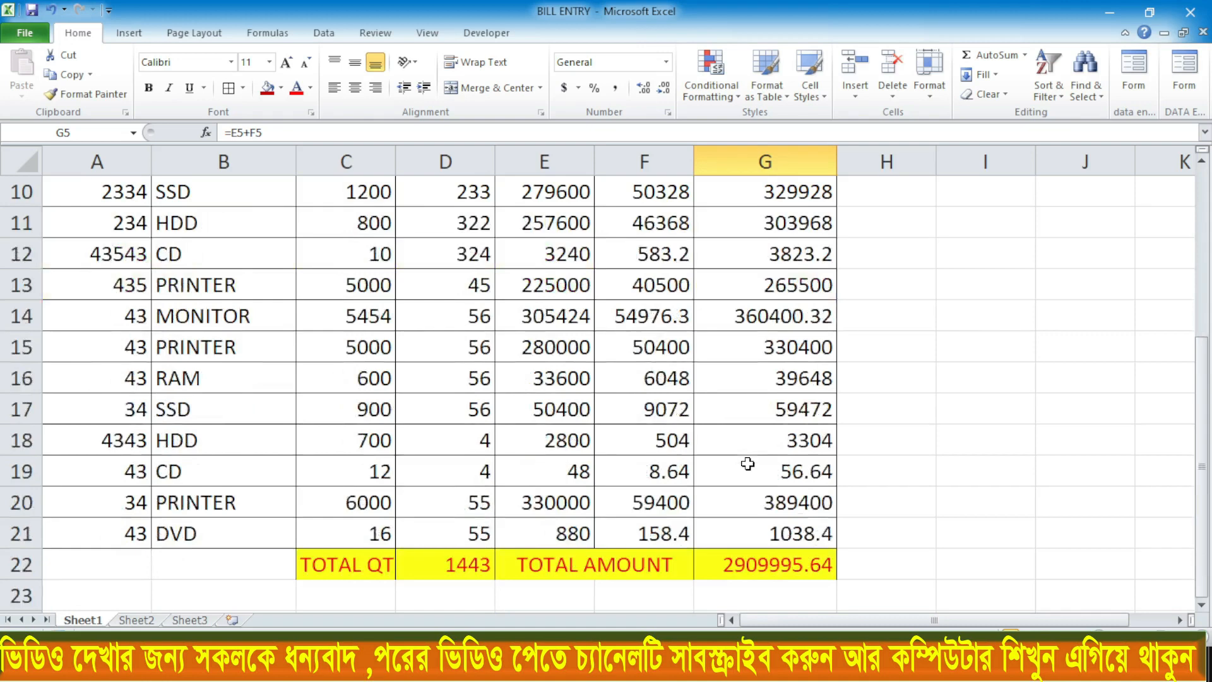
pyautogui.click(356, 571)
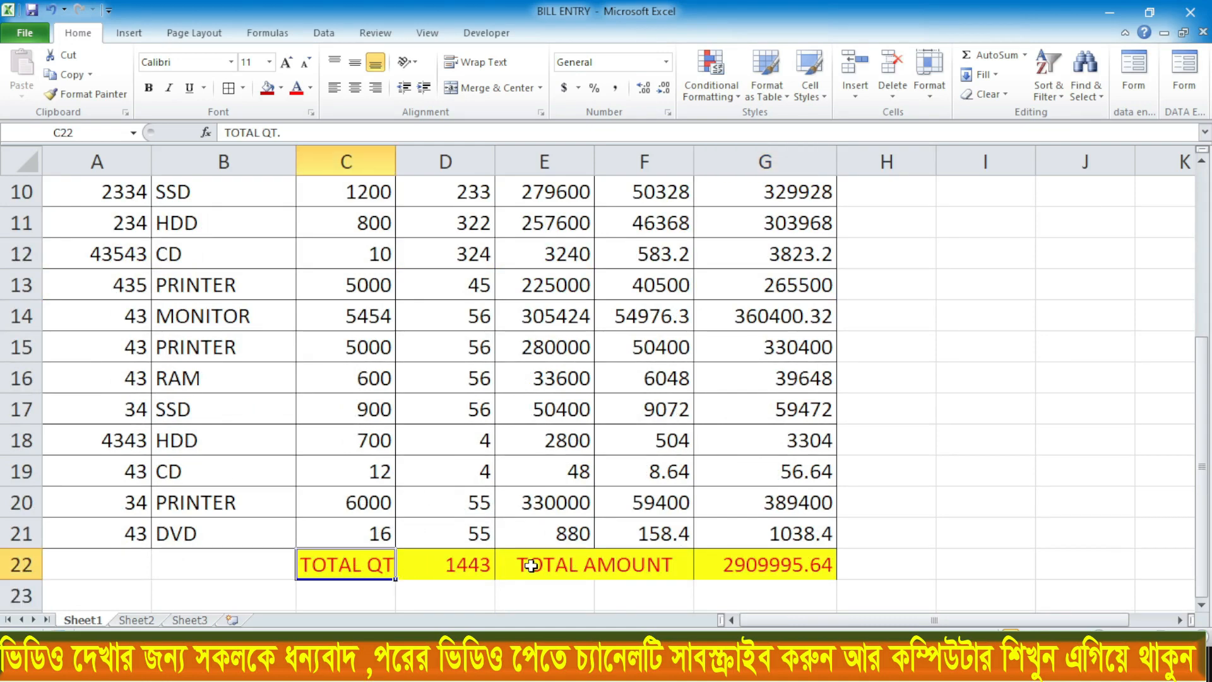
pyautogui.click(579, 566)
pyautogui.click(762, 565)
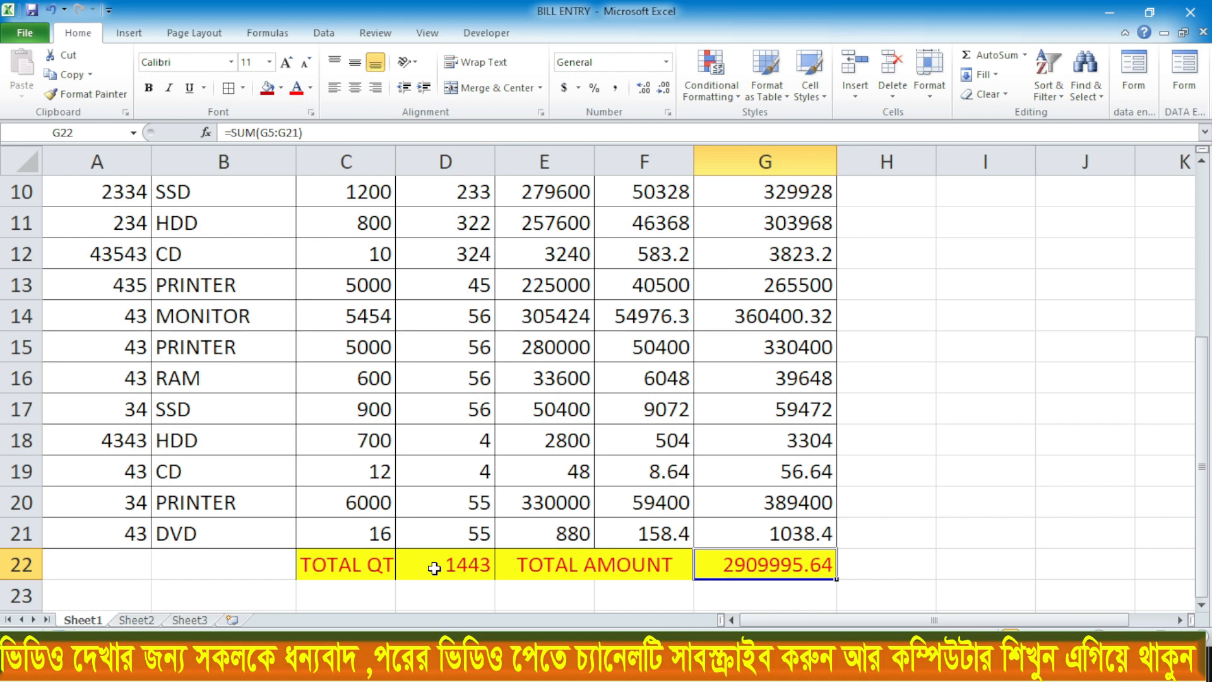
pyautogui.scroll(3, 467, 573)
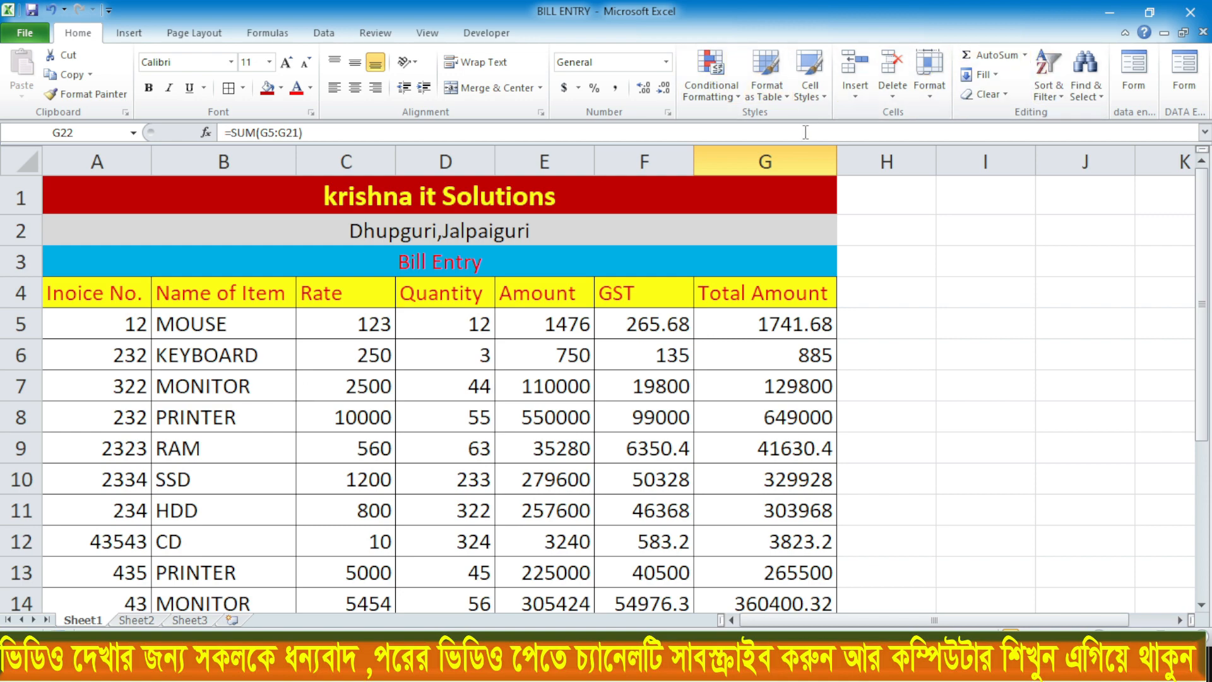
# - Close the BILL ENTRY workbook and start Microsoft Excel 2010 with a blank workbook
pyautogui.click(1187, 13)
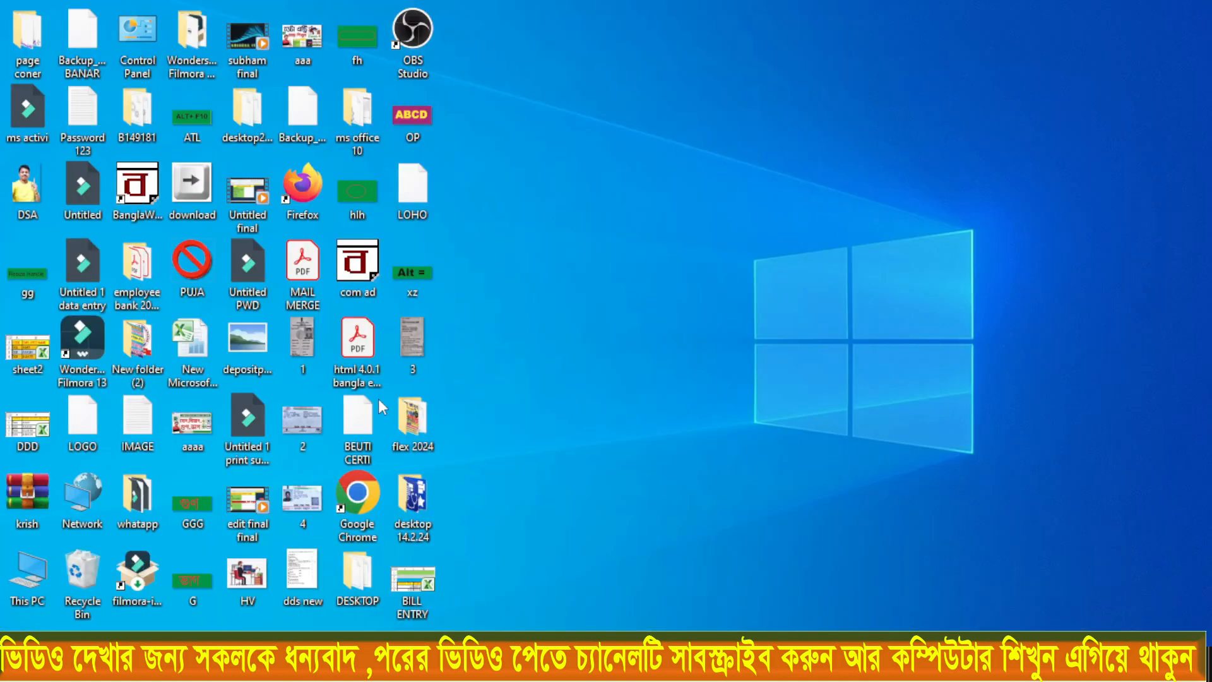
pyautogui.click(19, 667)
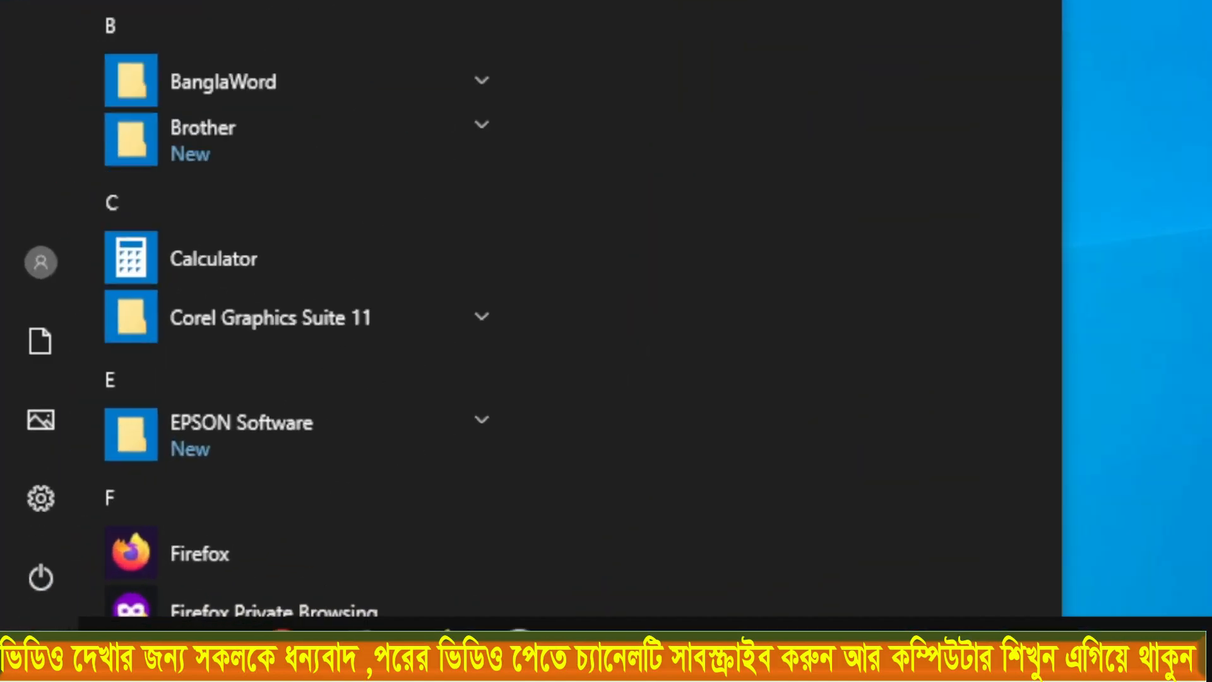
pyautogui.scroll(-1, 88, 510)
pyautogui.scroll(-5, 158, 369)
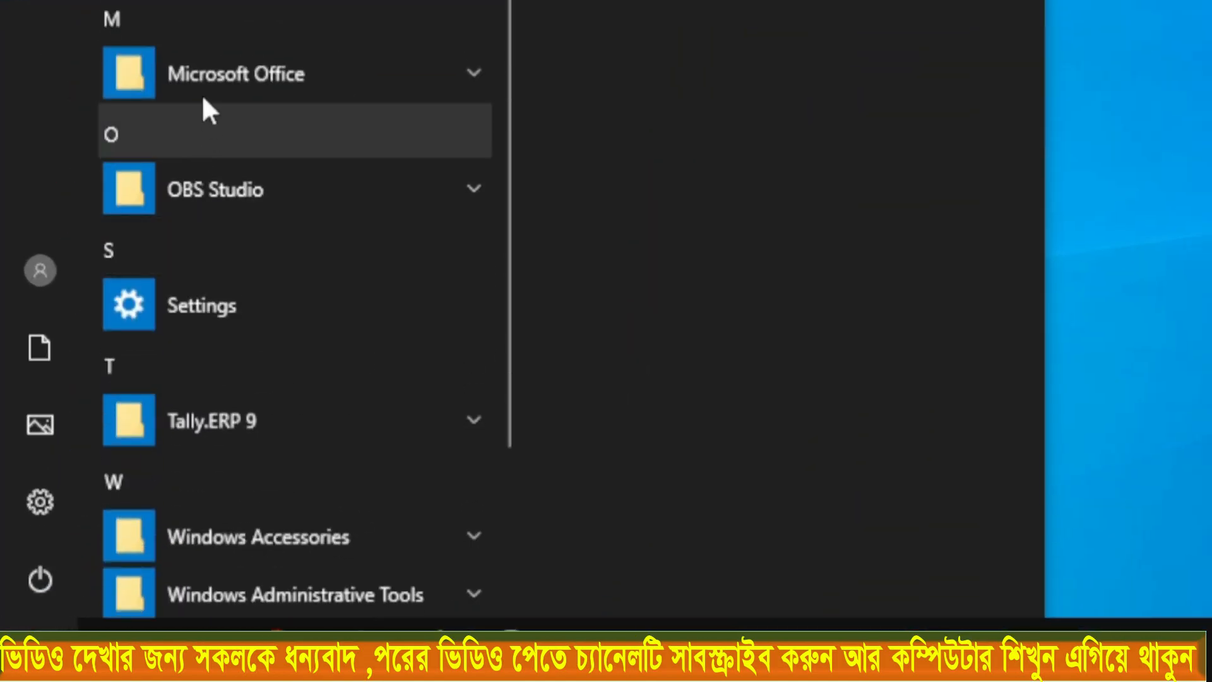
pyautogui.click(259, 65)
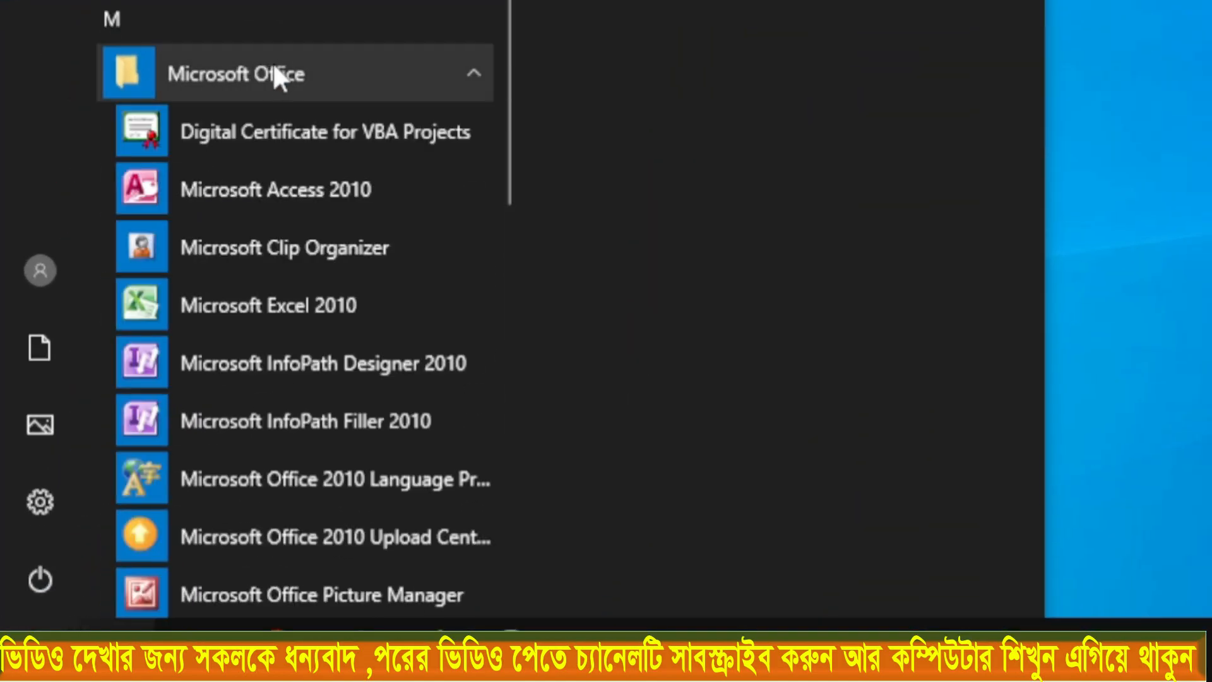
pyautogui.scroll(-2, 284, 70)
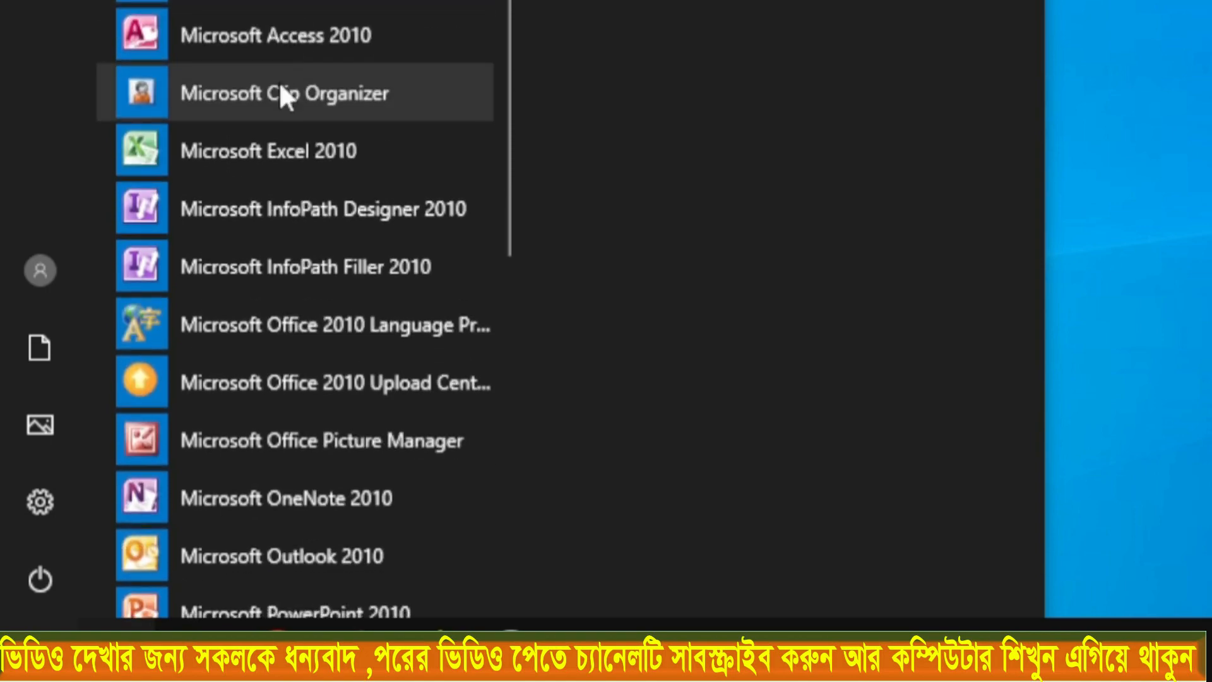
pyautogui.click(283, 150)
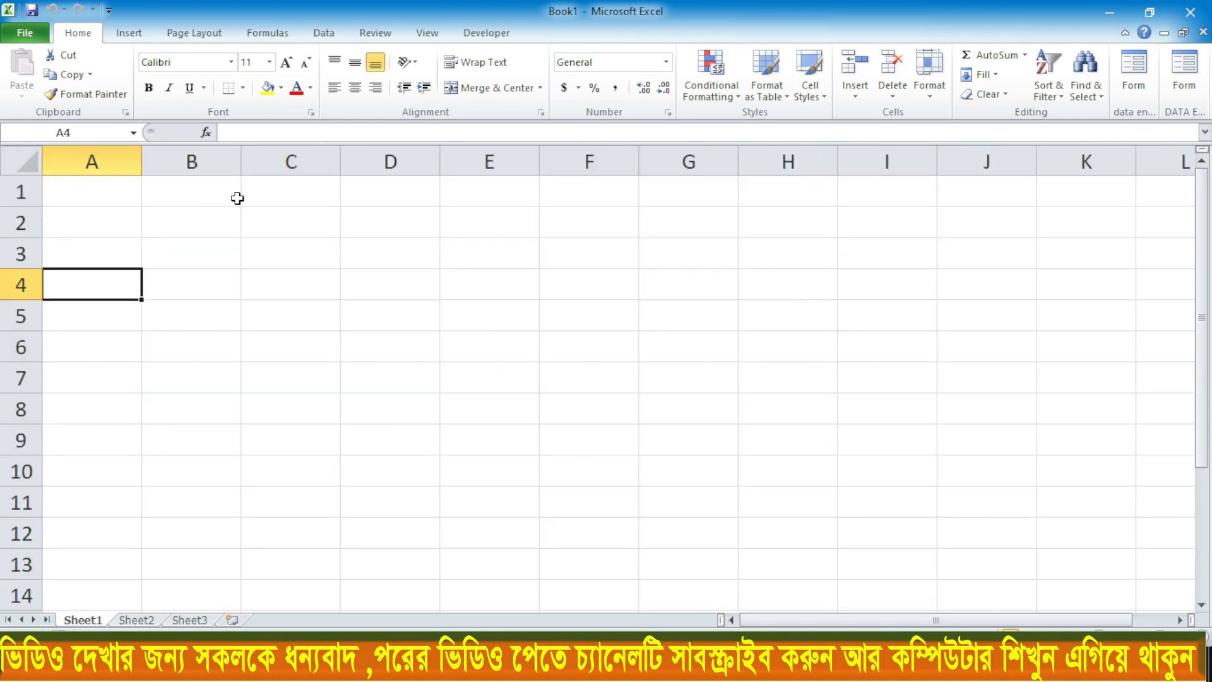
# - Enter the heading "Invoice No" in cell A4 and widen column A to fit it
pyautogui.click(86, 200)
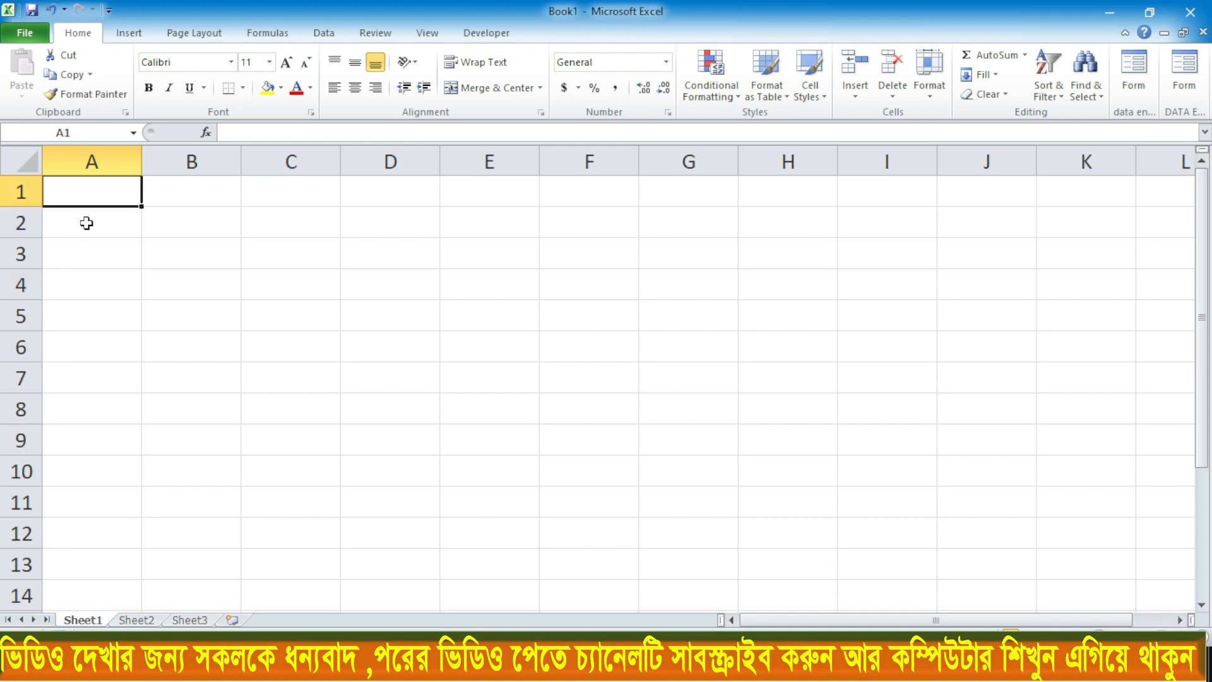
pyautogui.click(86, 222)
pyautogui.click(86, 248)
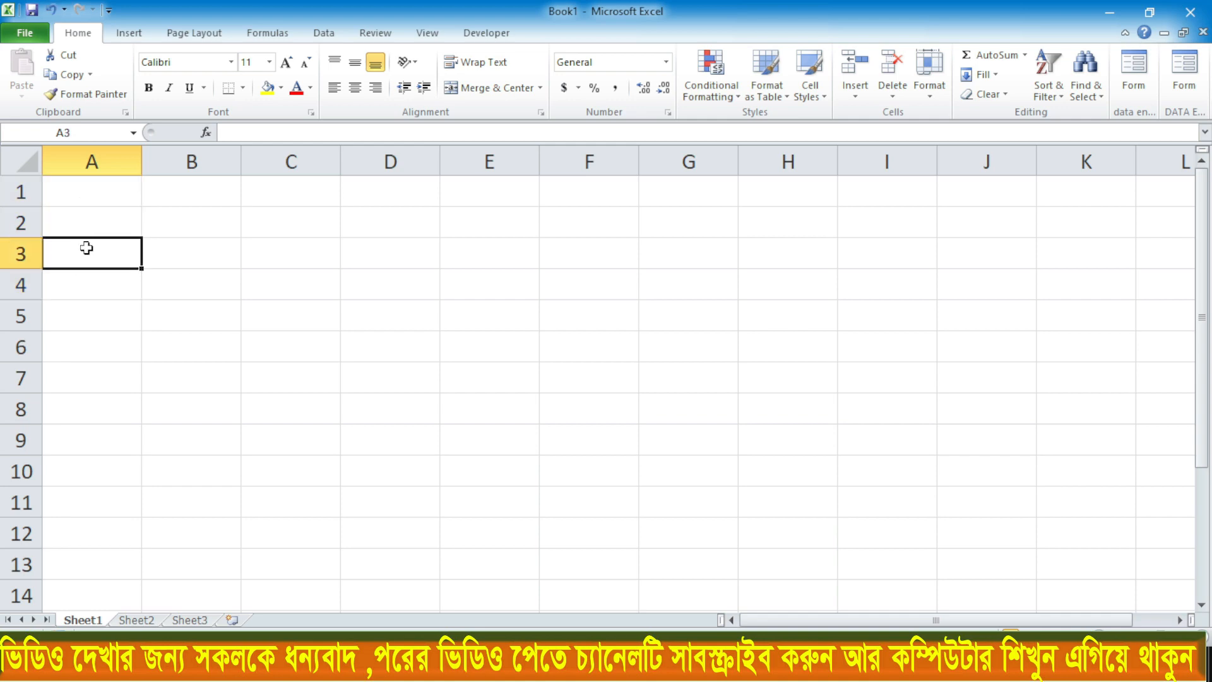
pyautogui.click(74, 282)
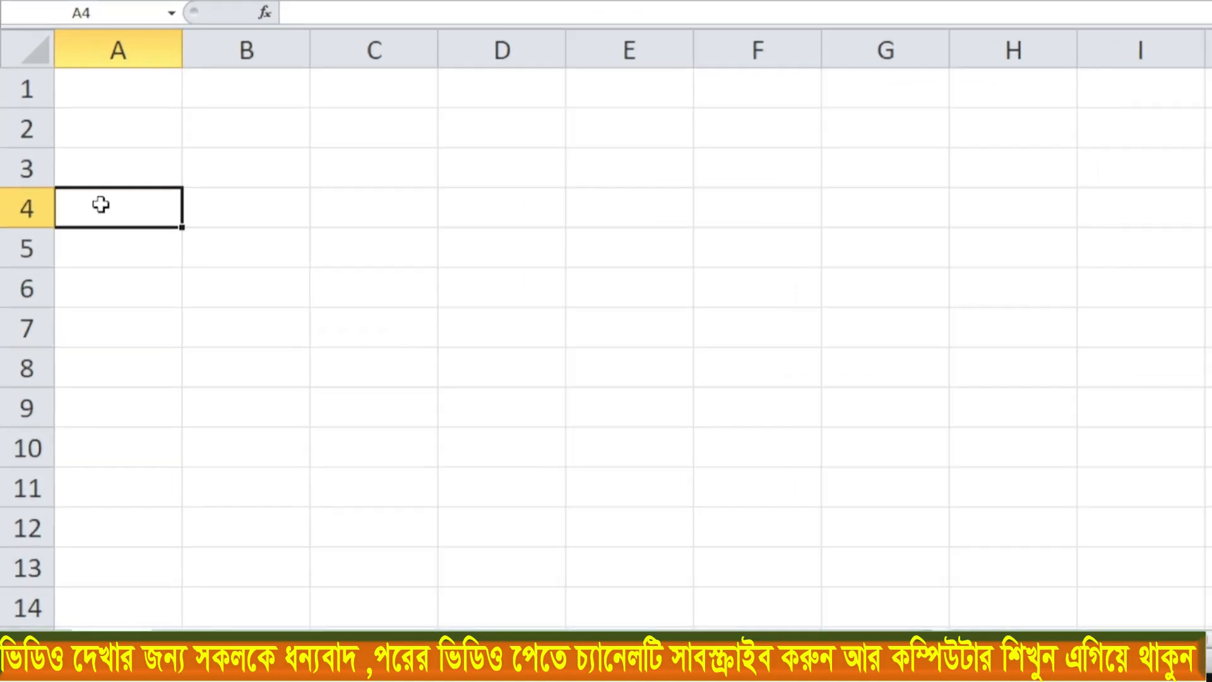
pyautogui.write('Invoice No')
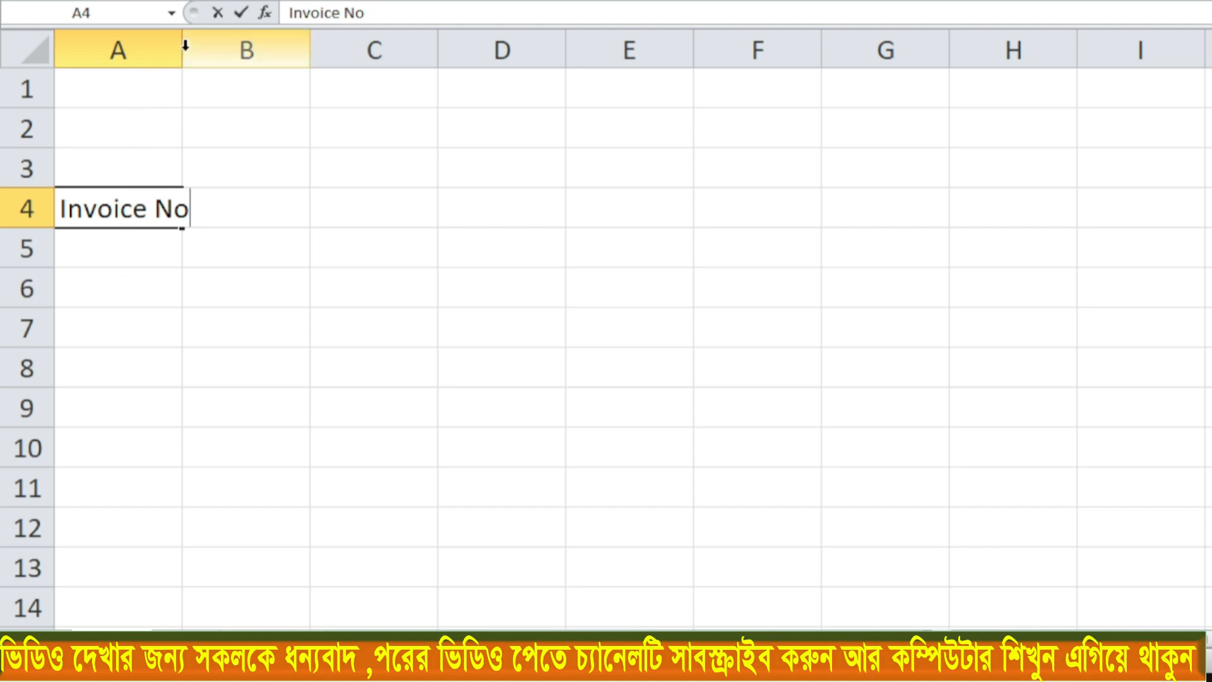
pyautogui.press('Up')
pyautogui.press('Up')
pyautogui.moveTo(183, 48); pyautogui.dragTo(210, 48)
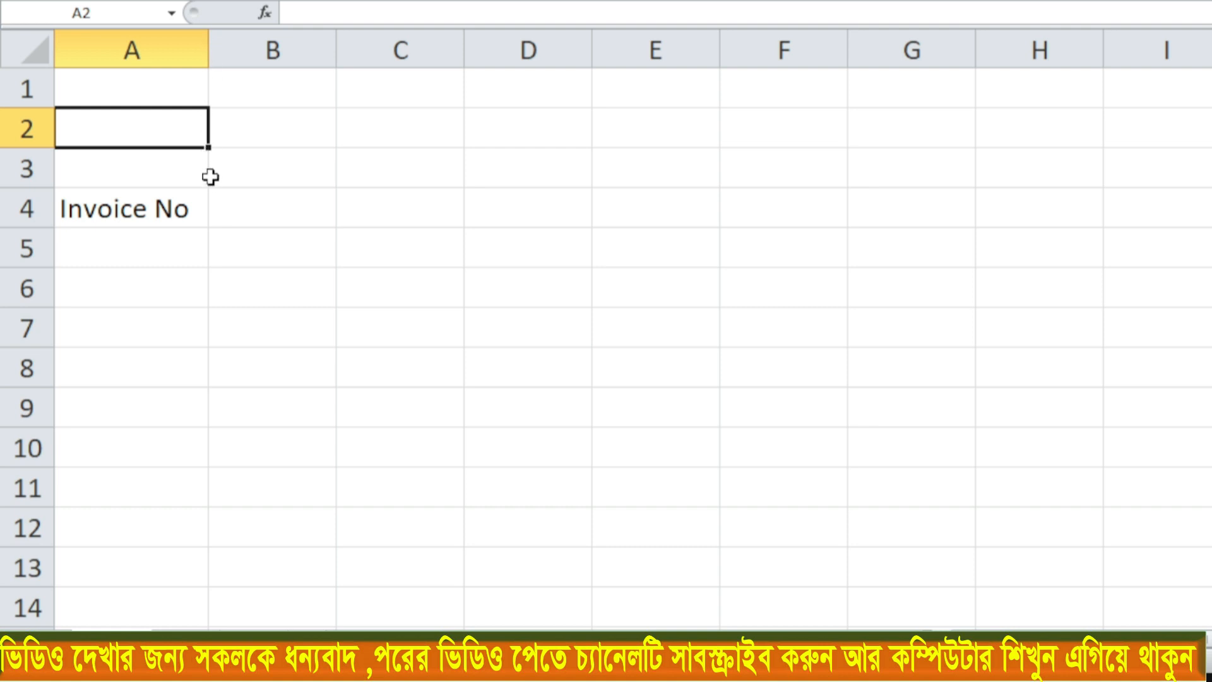
# - Enter the heading "Item Name" in cell B4 and widen column B to fit it
pyautogui.click(258, 213)
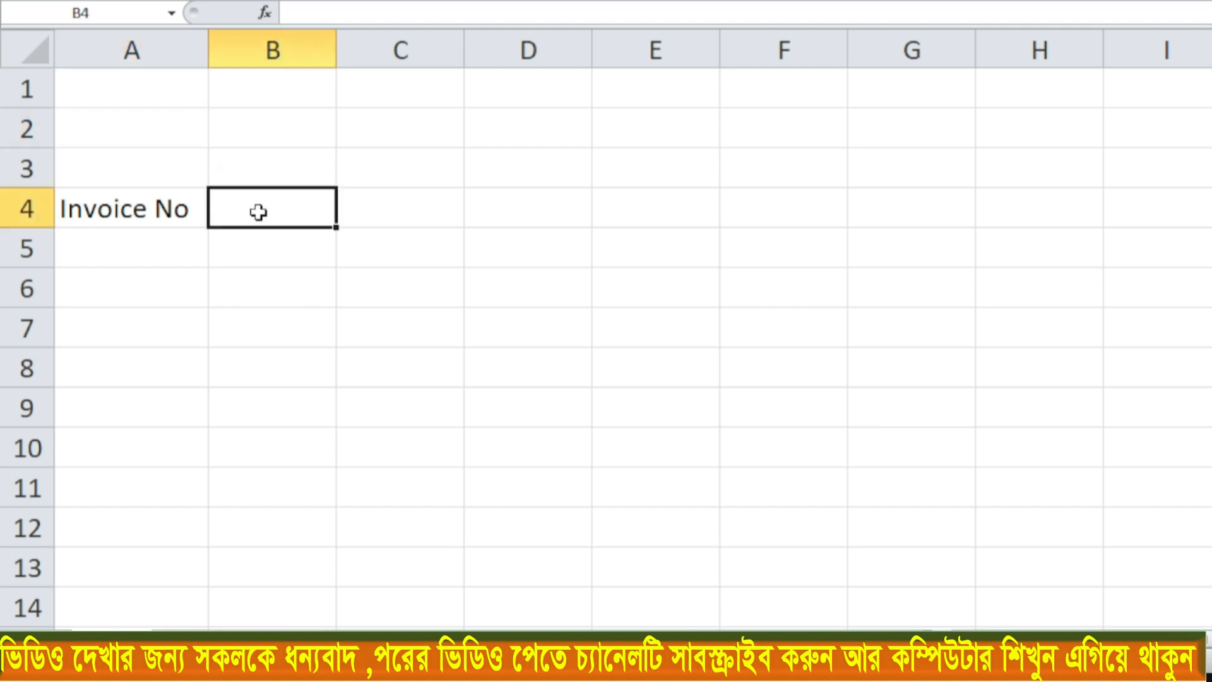
pyautogui.write('Item Name')
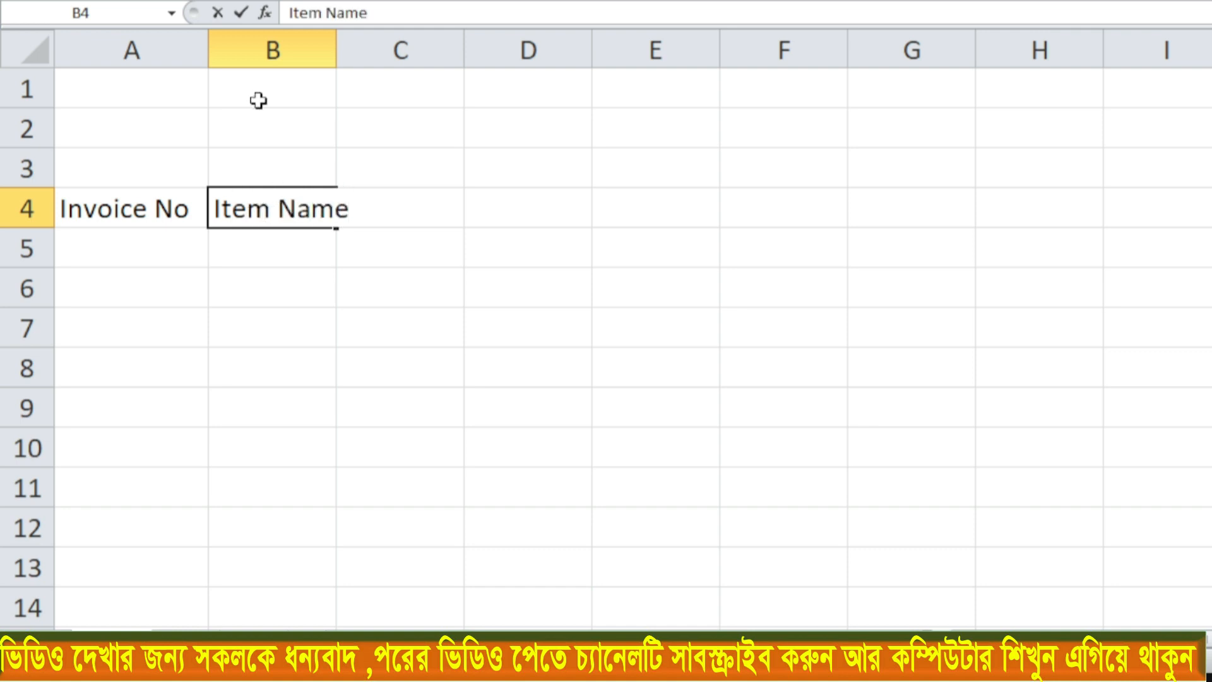
pyautogui.click(324, 71)
pyautogui.moveTo(336, 50); pyautogui.dragTo(381, 50)
# - Enter the heading "Rate" in cell C4 and move on to cell D4
pyautogui.click(429, 207)
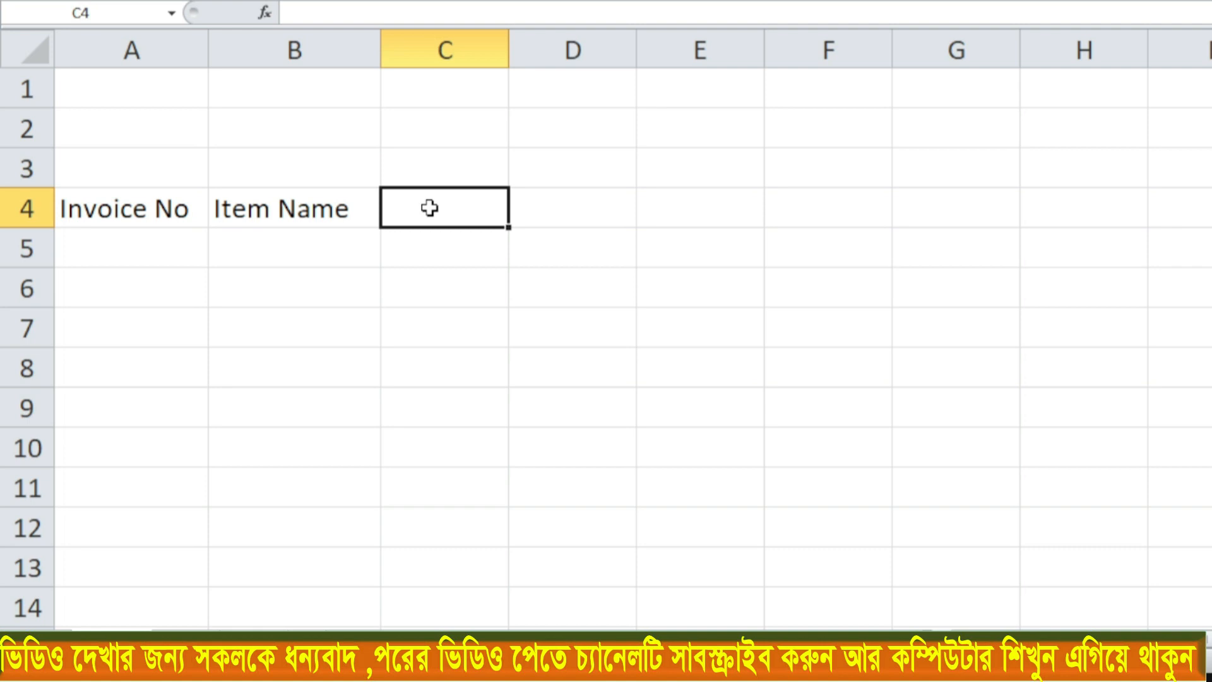
pyautogui.write('Rate')
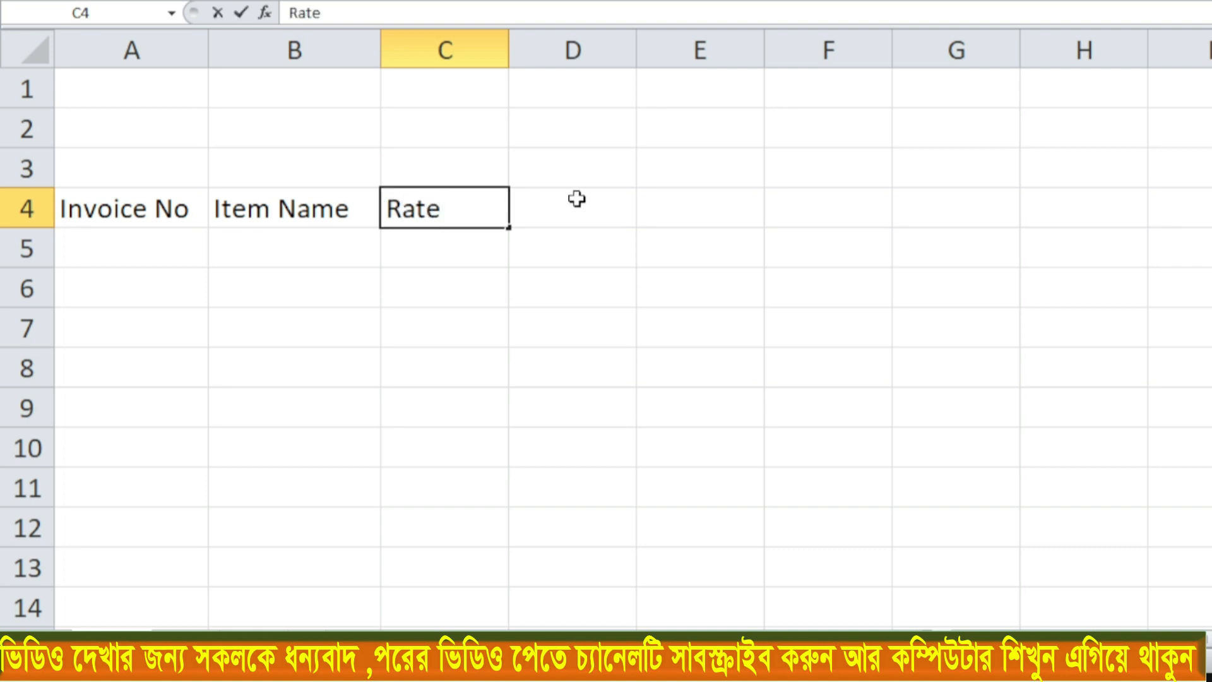
pyautogui.click(577, 198)
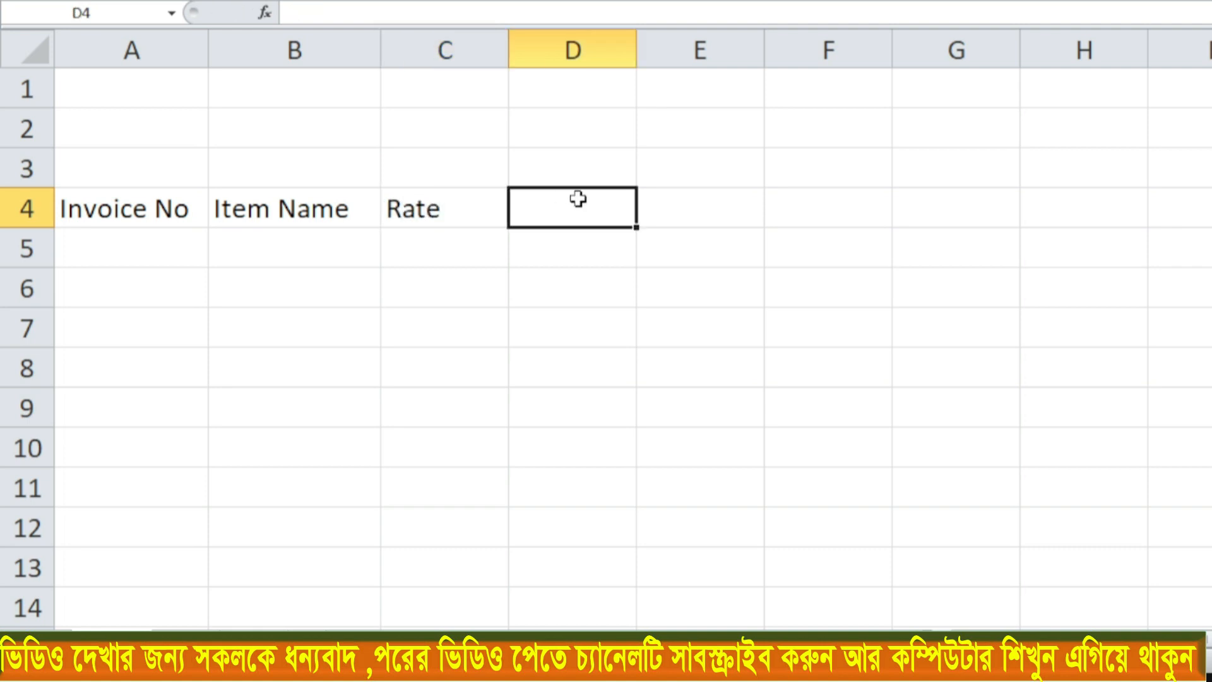
# - Enter the headings "Quantity" in cell D4, "Amount" in cell E4 and "GST" in cell F4
pyautogui.write('Quantity')
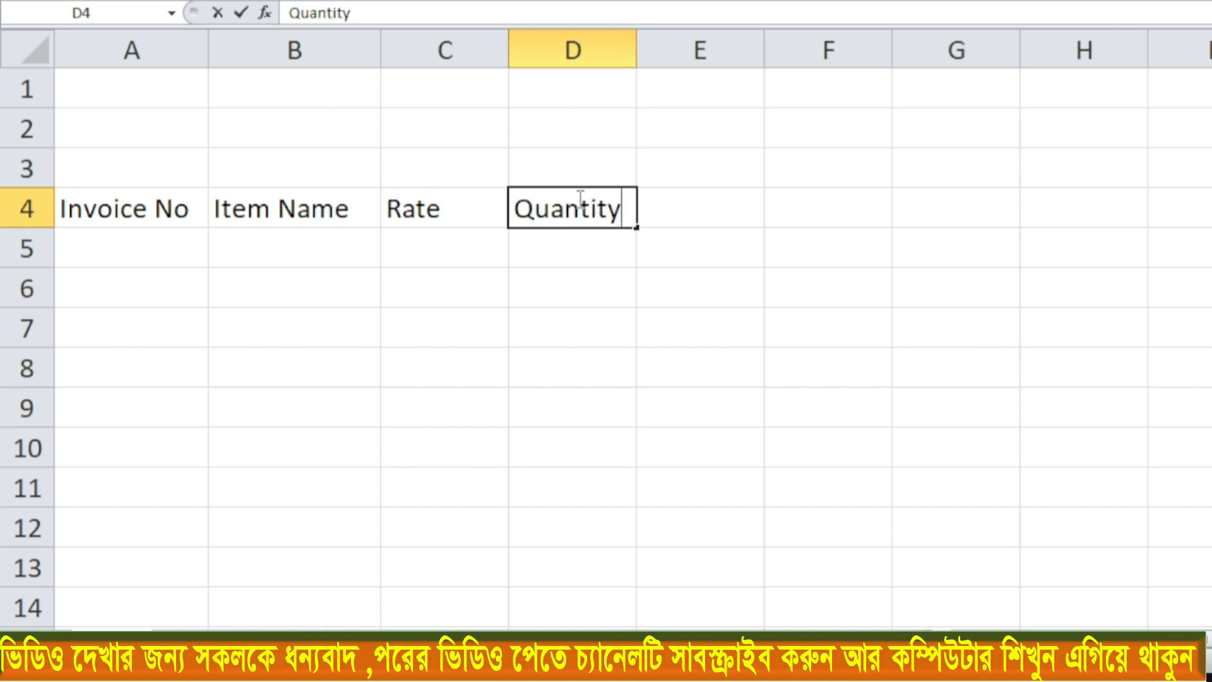
pyautogui.click(699, 212)
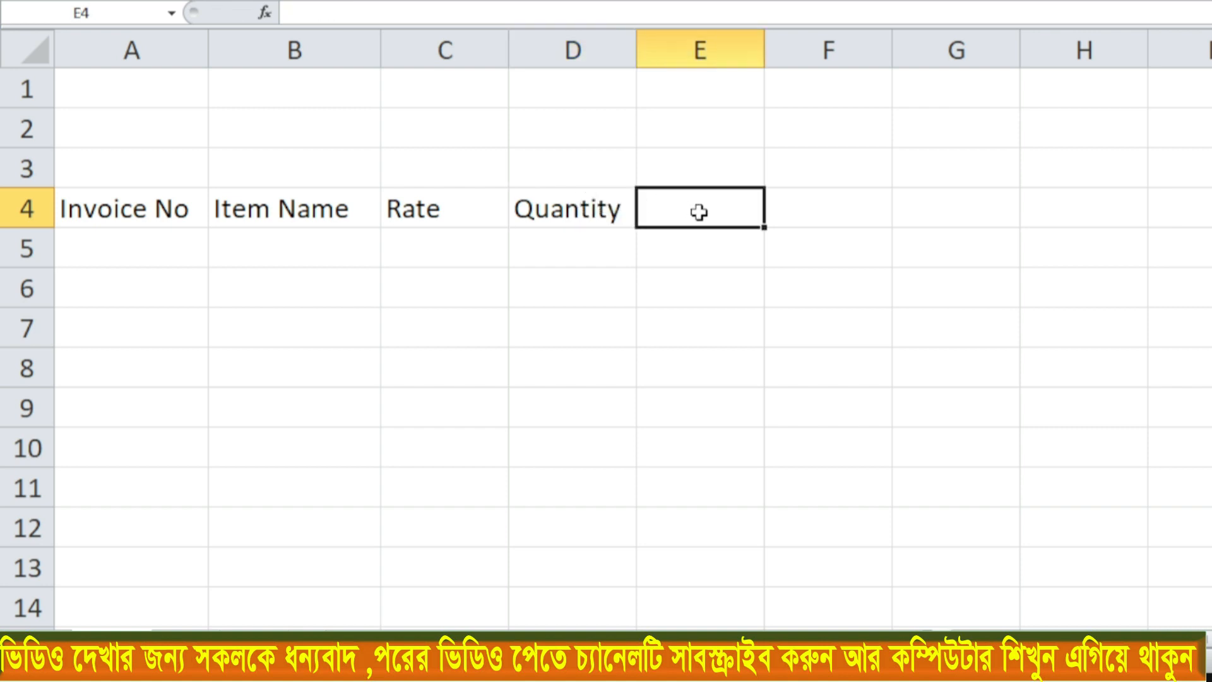
pyautogui.write('Amoi')
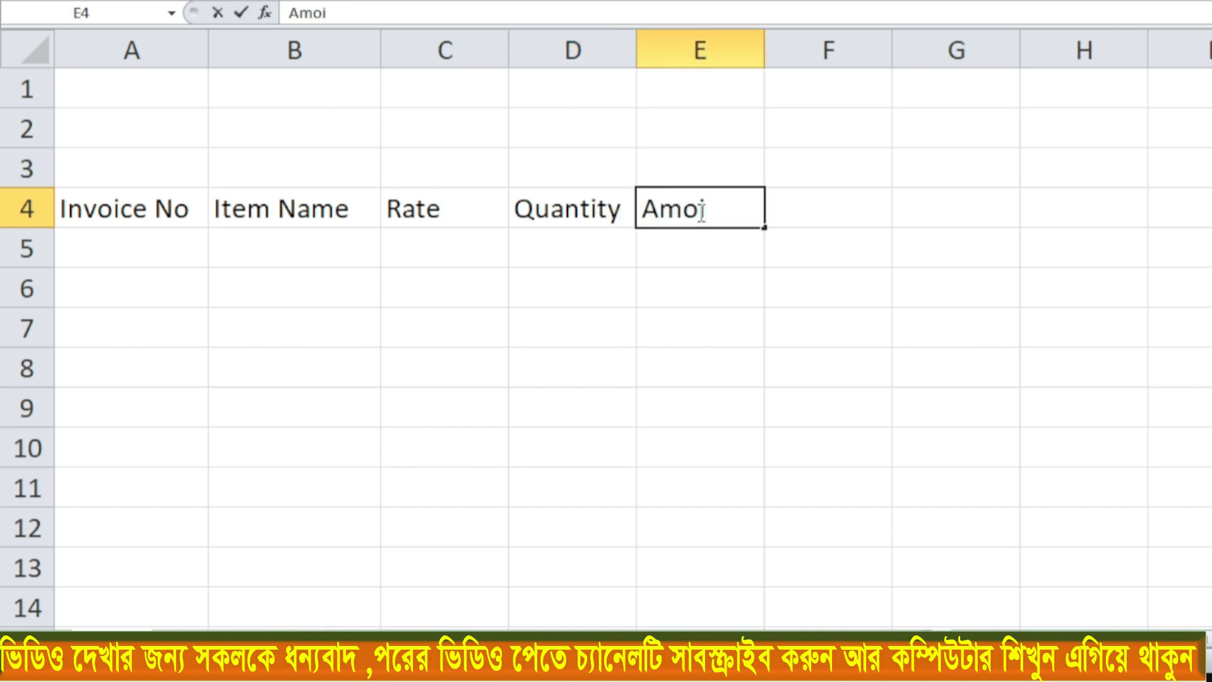
pyautogui.press('BackSpace')
pyautogui.write('unt')
pyautogui.click(866, 213)
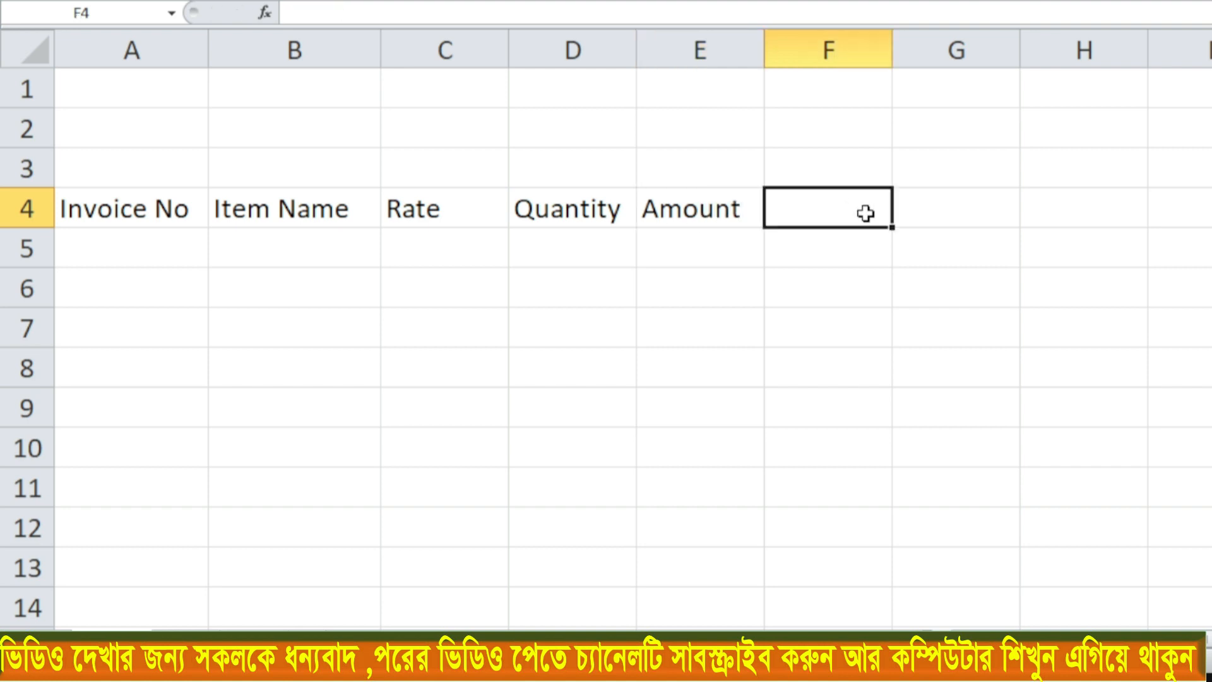
pyautogui.write('GST')
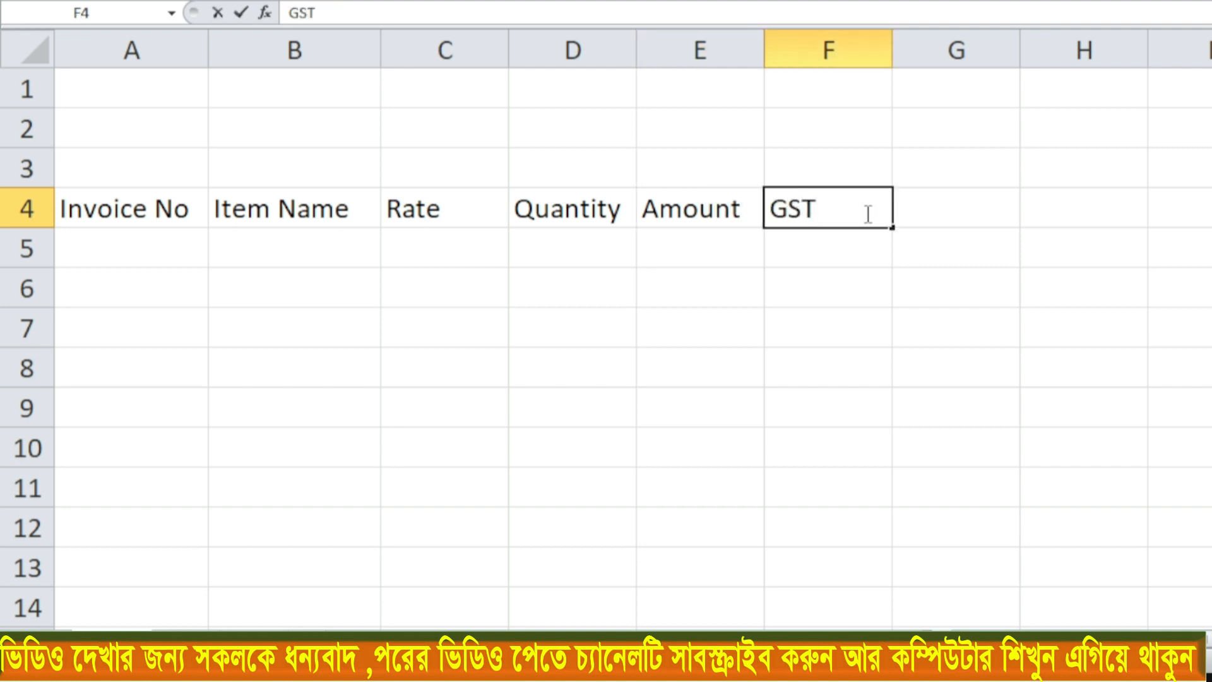
pyautogui.click(958, 201)
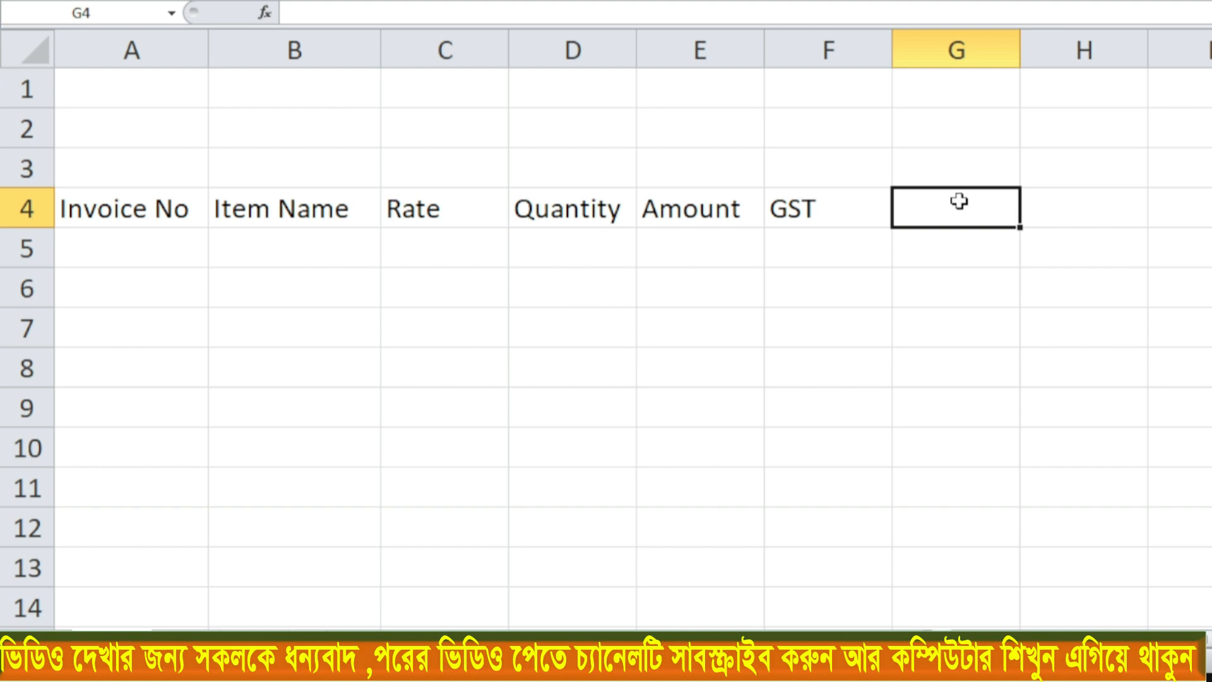
# - Enter the heading "Total Amount" in cell G4 and widen column G to fit it
pyautogui.write('Tota')
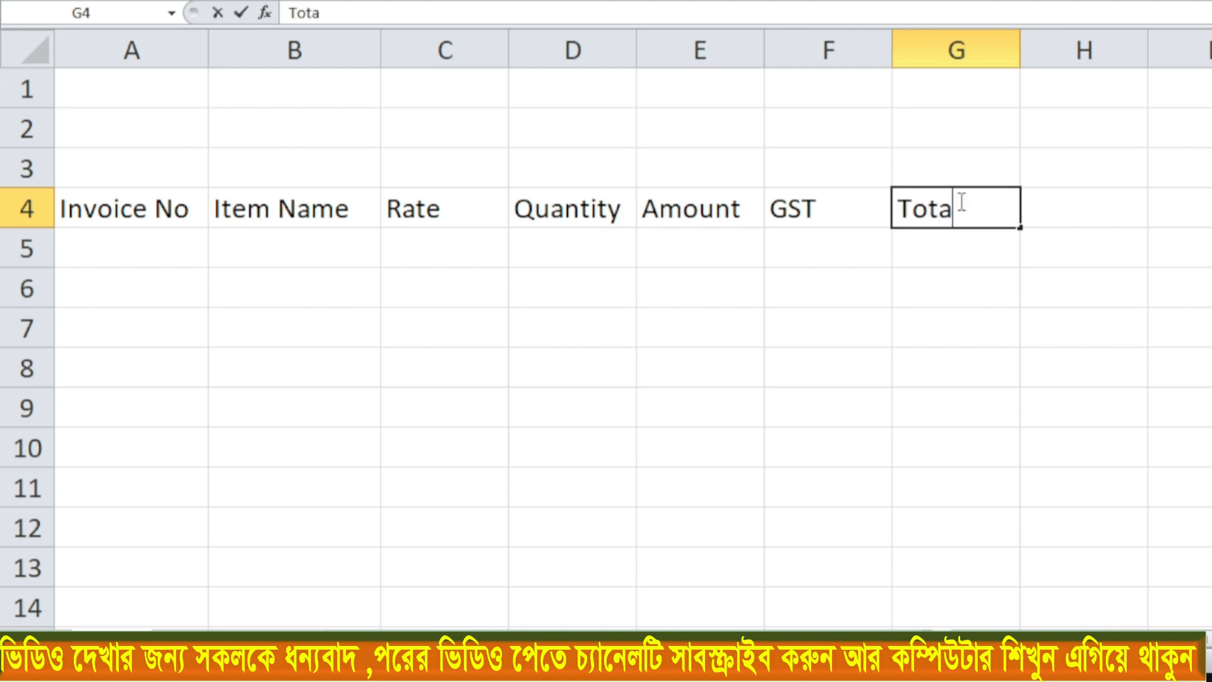
pyautogui.write('l Amount')
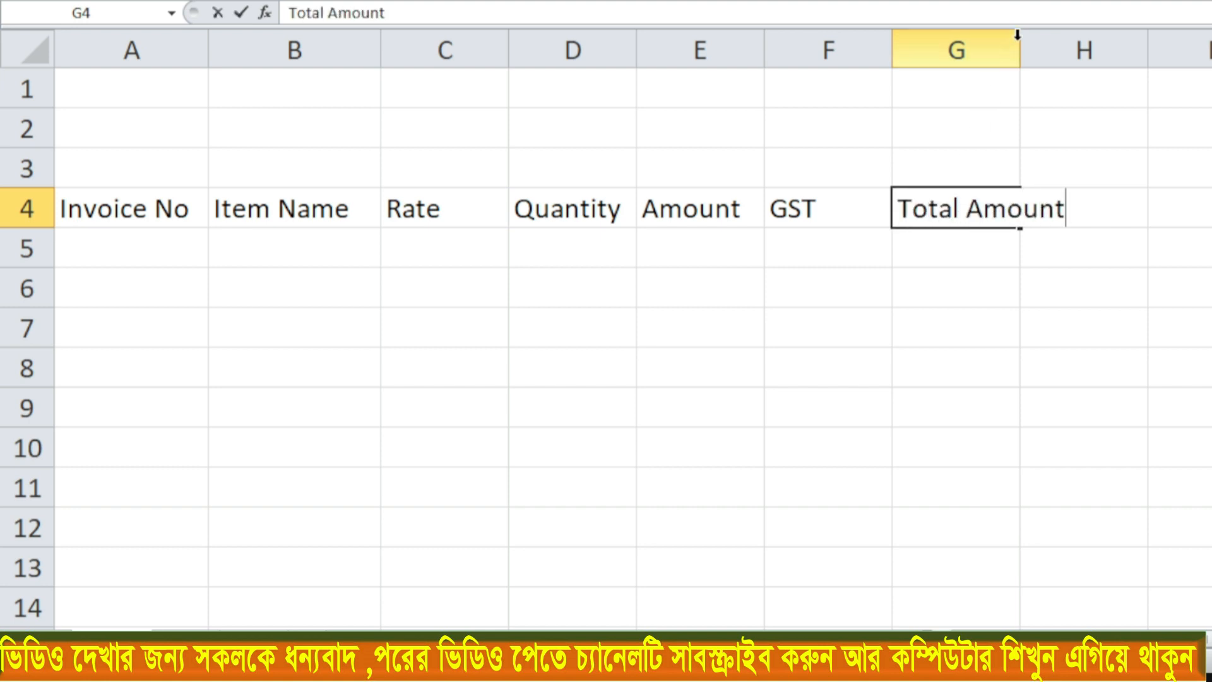
pyautogui.click(1017, 35)
pyautogui.doubleClick(1019, 38)
pyautogui.click(1009, 126)
pyautogui.click(343, 287)
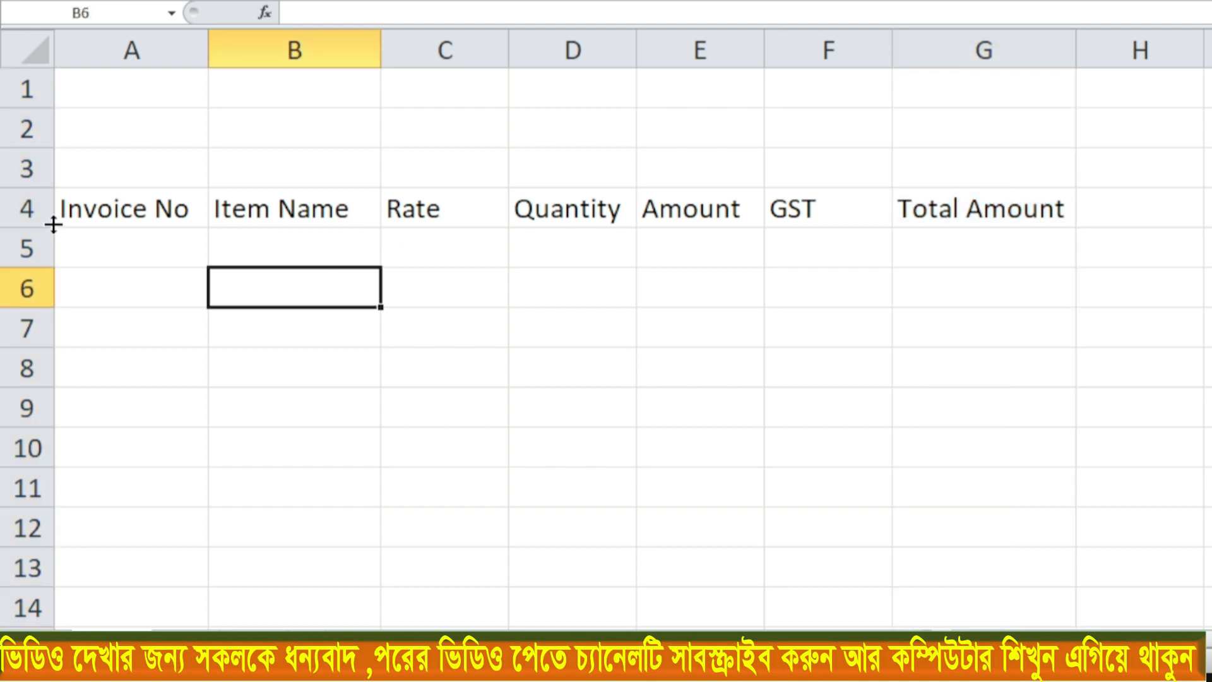
# - Set the font colour of the headings in A4:G4 to the standard dark red
pyautogui.moveTo(87, 215); pyautogui.dragTo(997, 208)
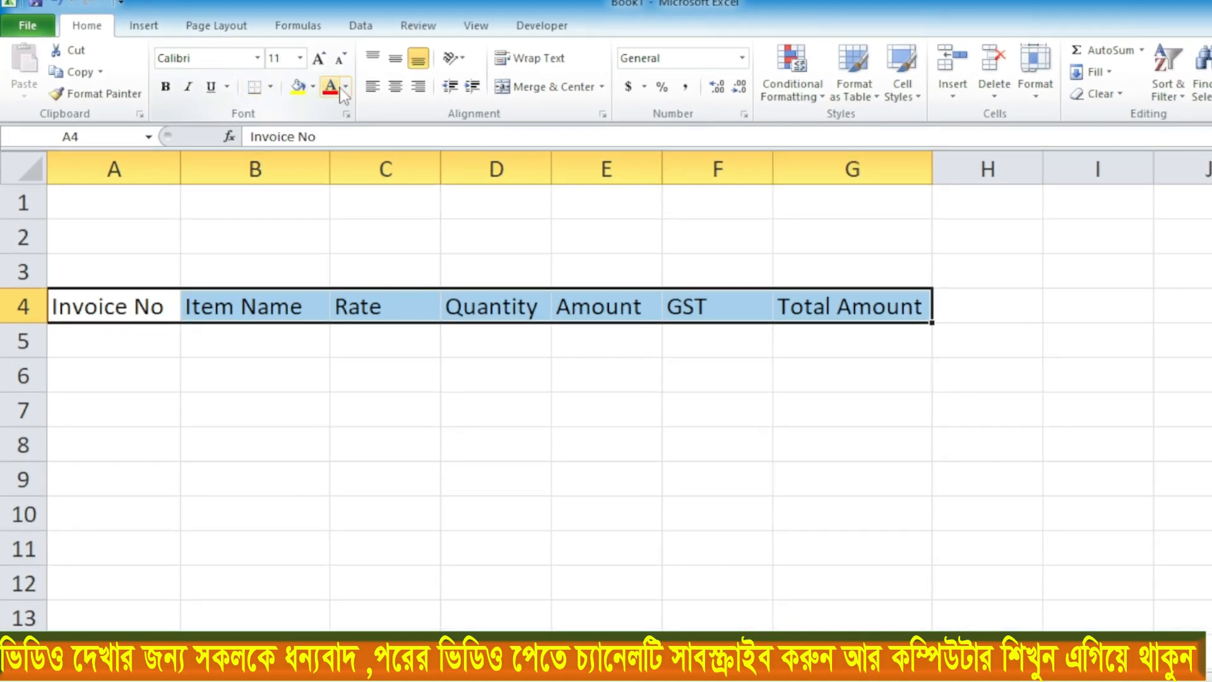
pyautogui.click(345, 88)
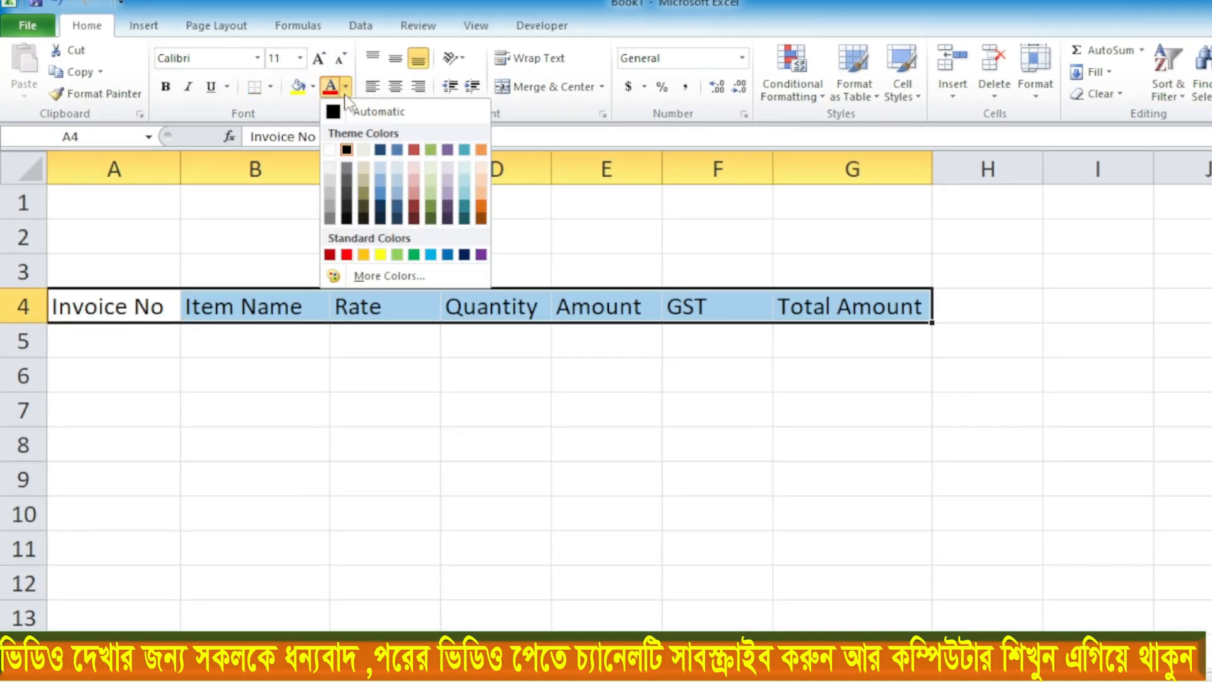
pyautogui.click(329, 254)
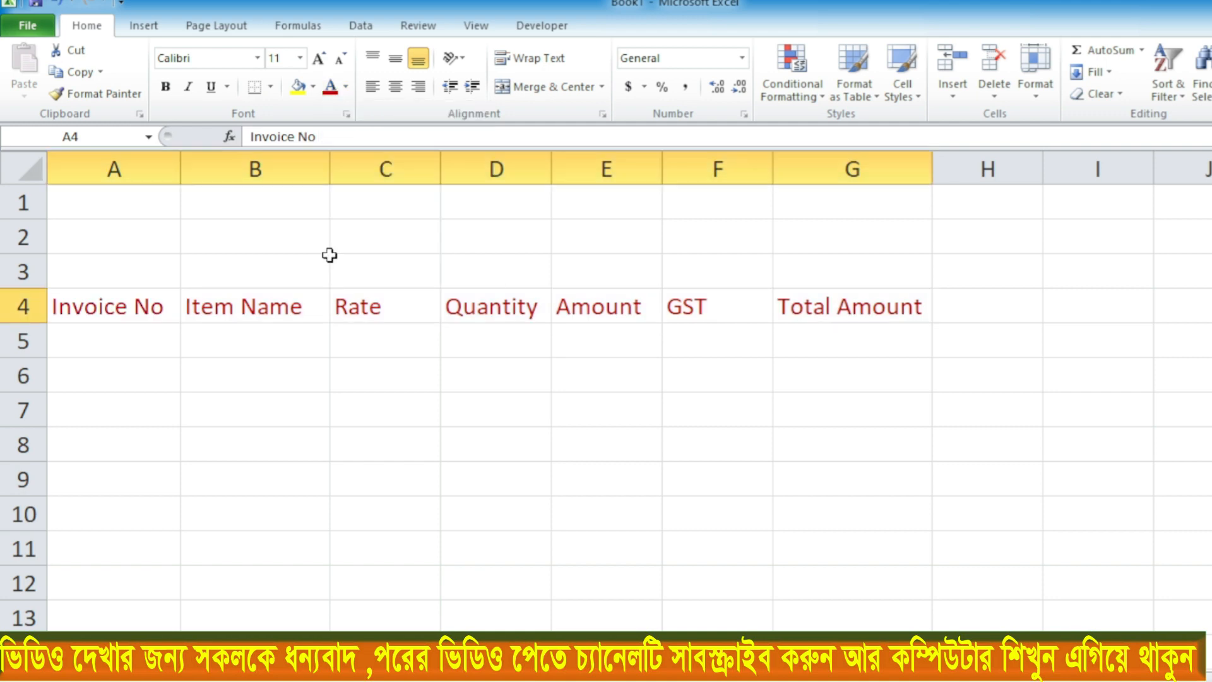
# - Fill the heading cells A4:G4 with standard yellow and centre their text
pyautogui.click(313, 87)
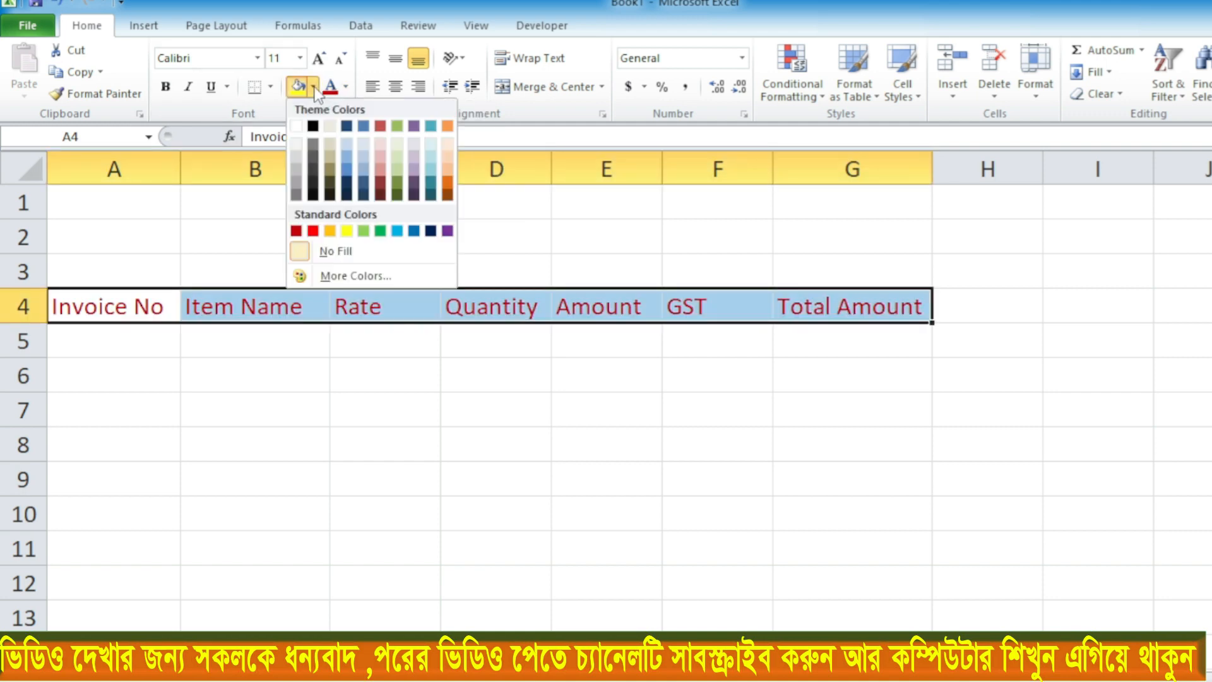
pyautogui.click(349, 229)
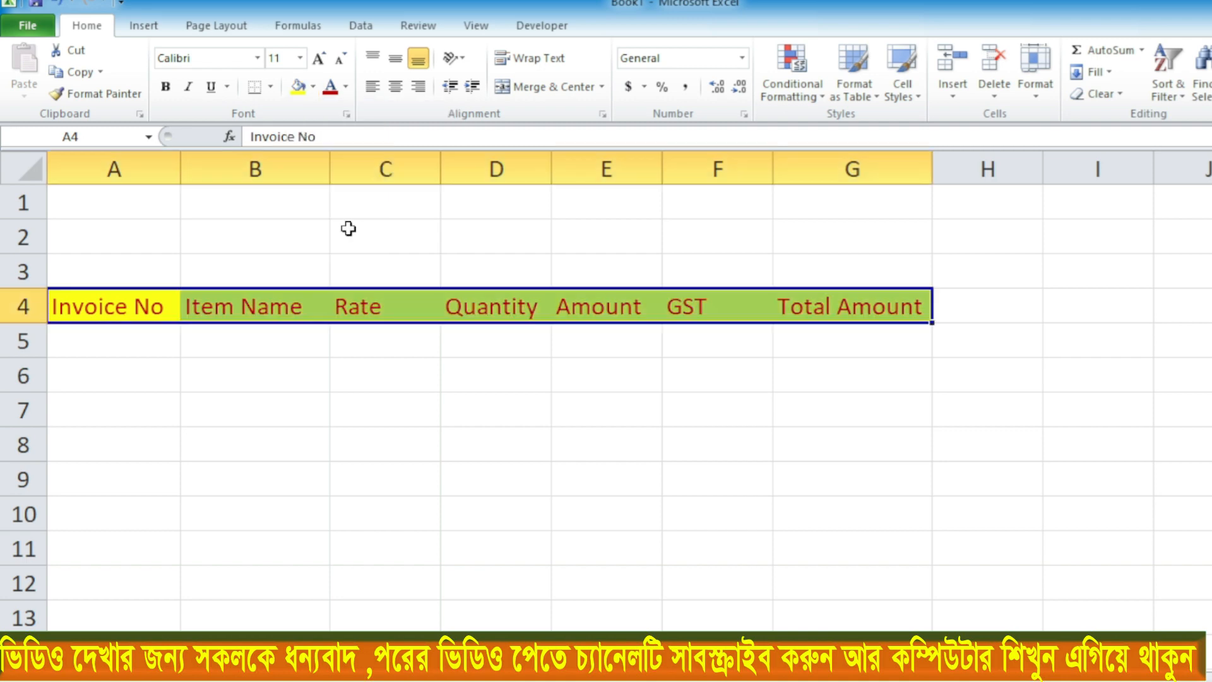
pyautogui.click(395, 89)
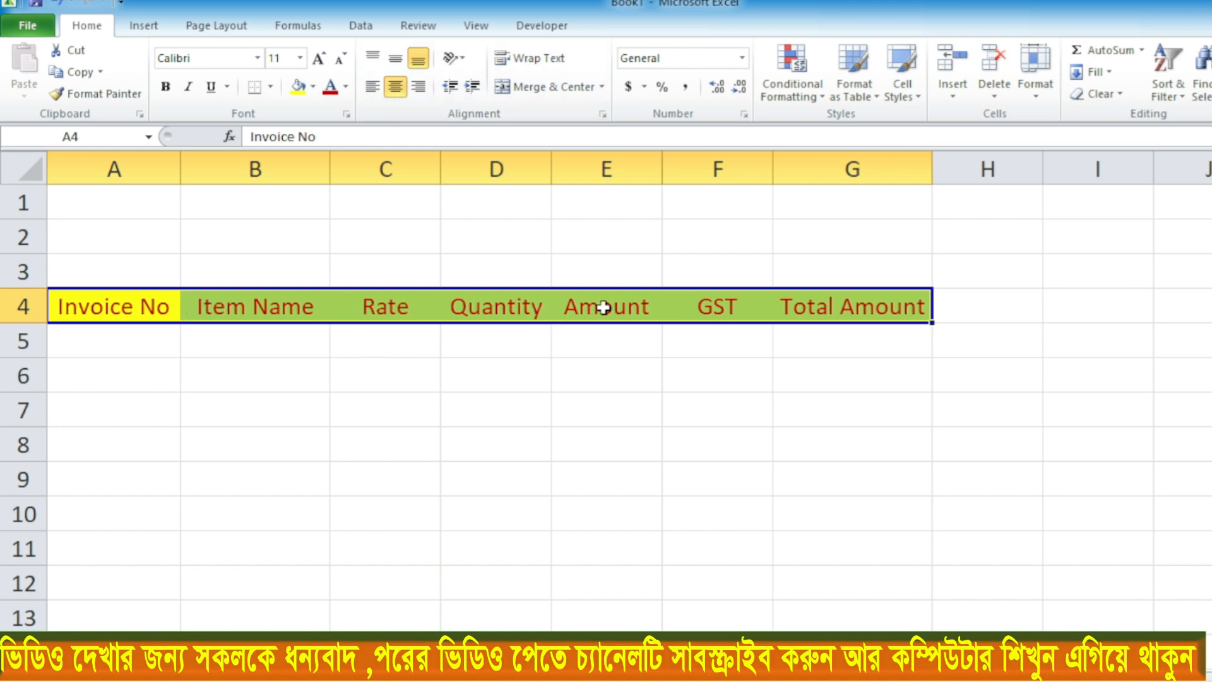
pyautogui.click(496, 341)
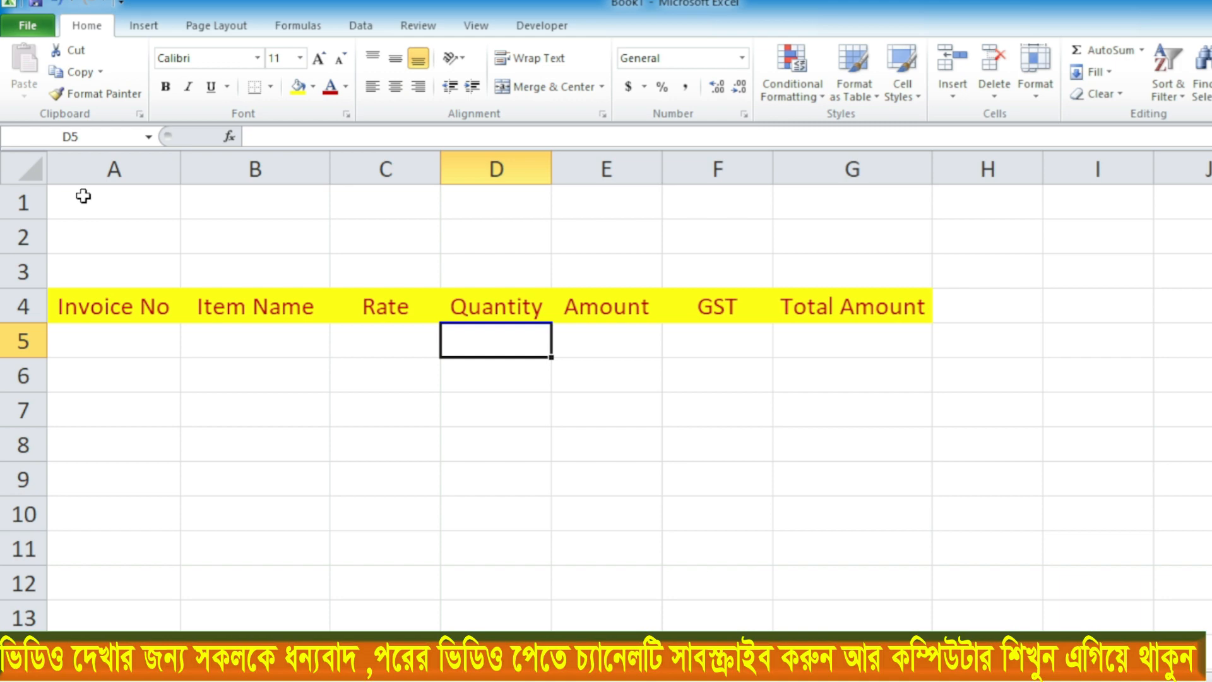
# - Merge and centre cells A1:G1 and enter the title "KRISHNA IT SOLUTIONS"
pyautogui.moveTo(82, 200); pyautogui.dragTo(854, 191)
pyautogui.click(544, 87)
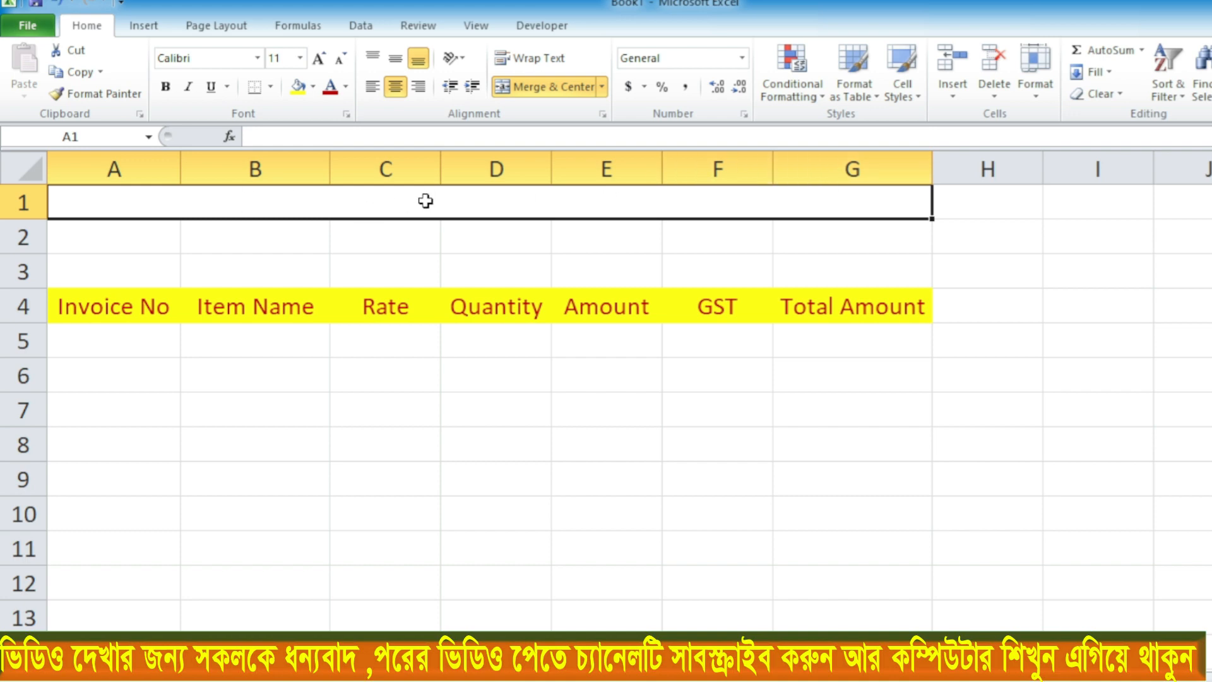
pyautogui.write('KR')
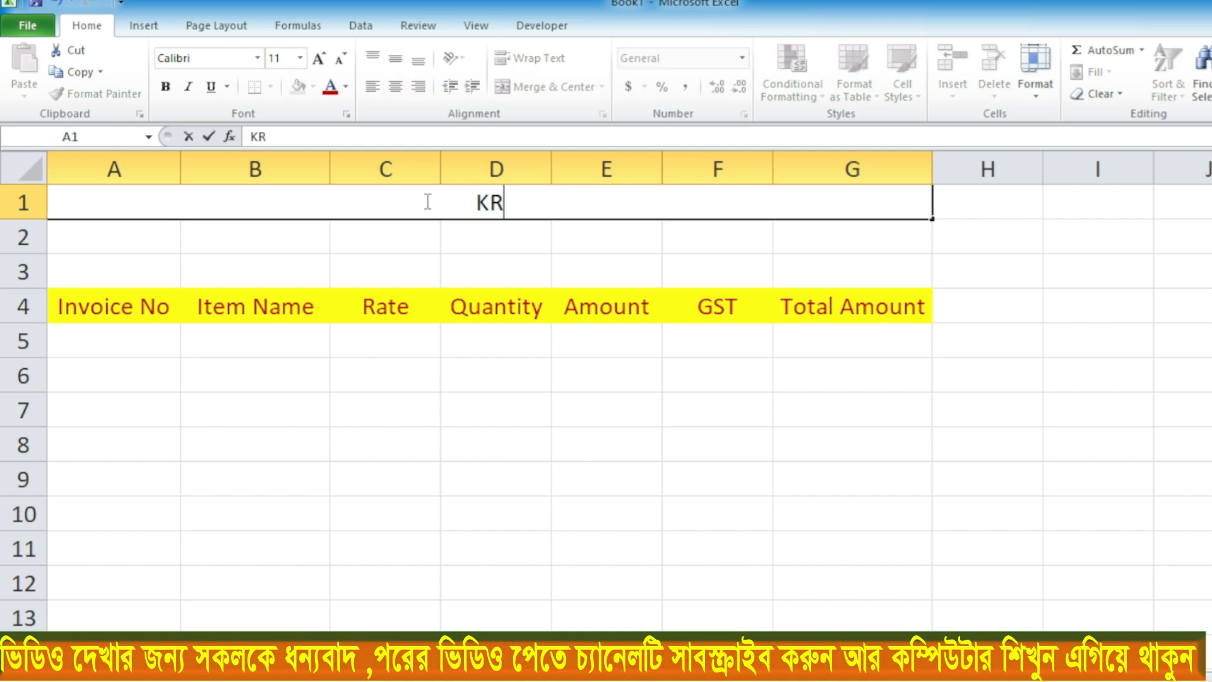
pyautogui.write('ISHNA IT TIPS')
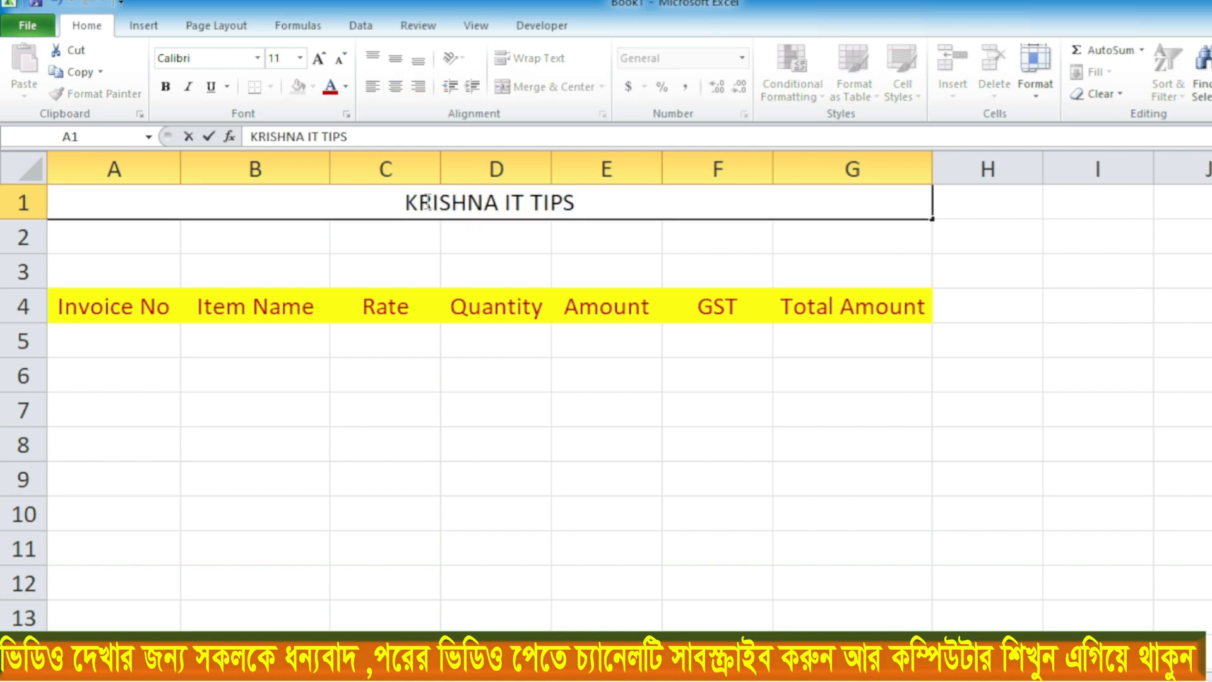
pyautogui.press('BackSpace')
pyautogui.press('BackSpace')
pyautogui.press('BackSpace')
pyautogui.press('BackSpace')
pyautogui.write('SOLUTIONS')
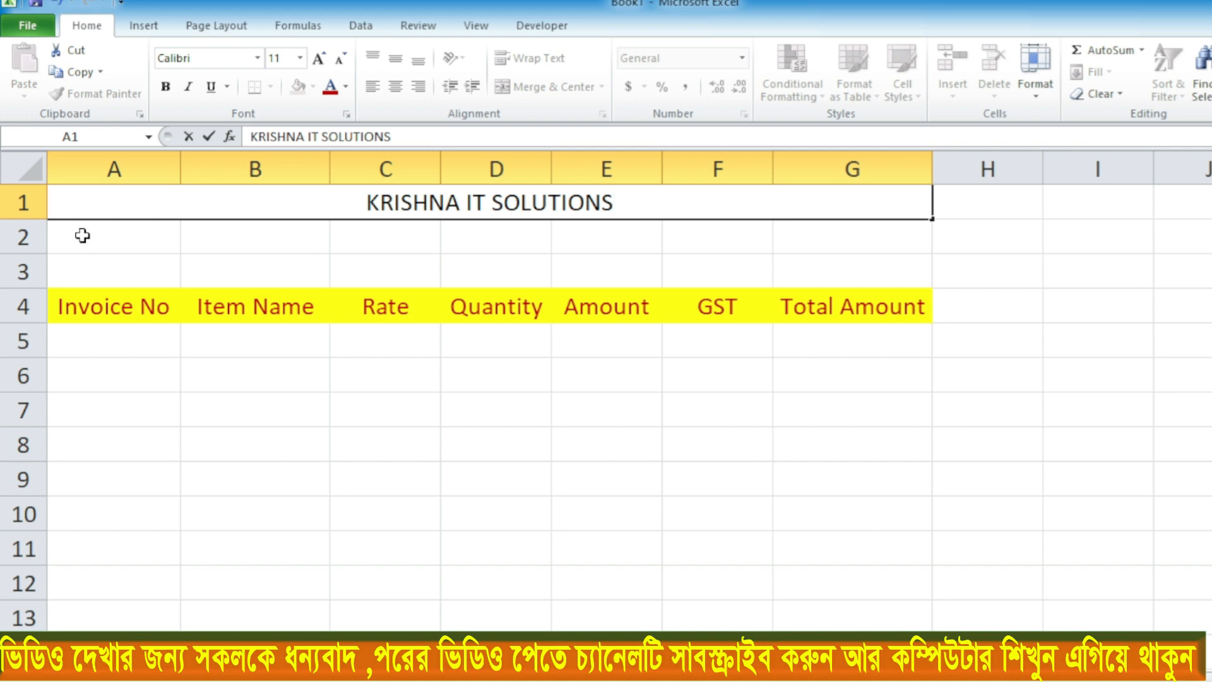
# - Merge and centre cells A2:G2 and enter the company's address line in capitals
pyautogui.moveTo(82, 236); pyautogui.dragTo(877, 233)
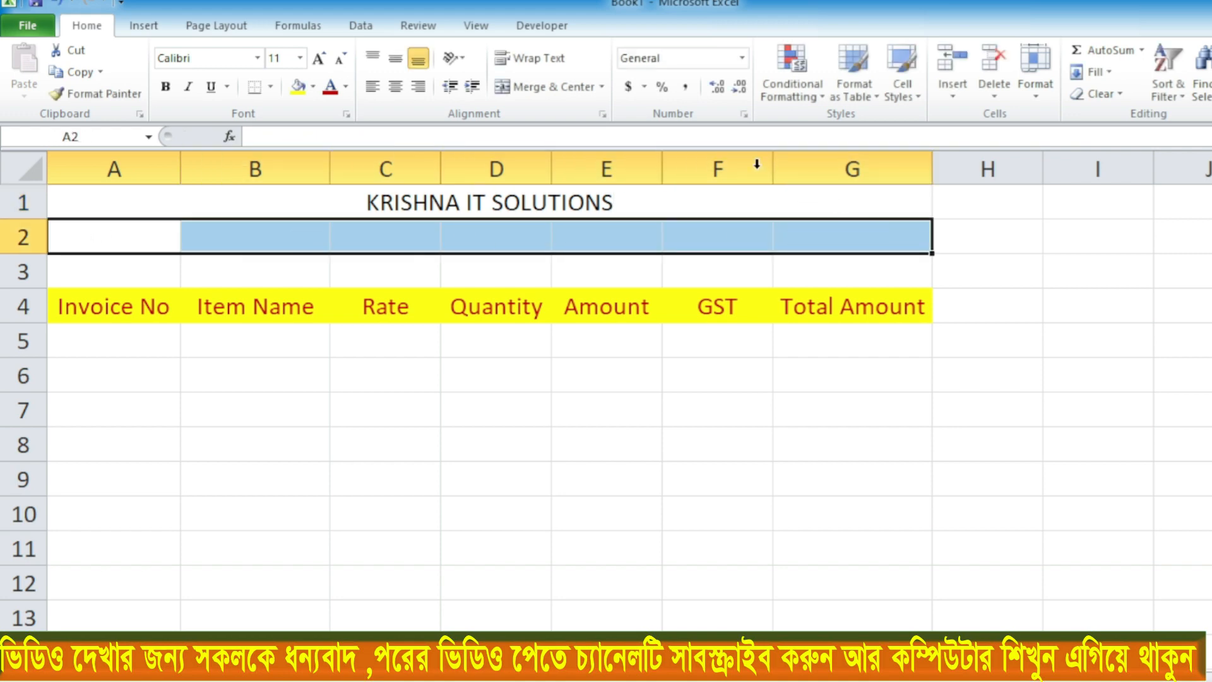
pyautogui.click(549, 87)
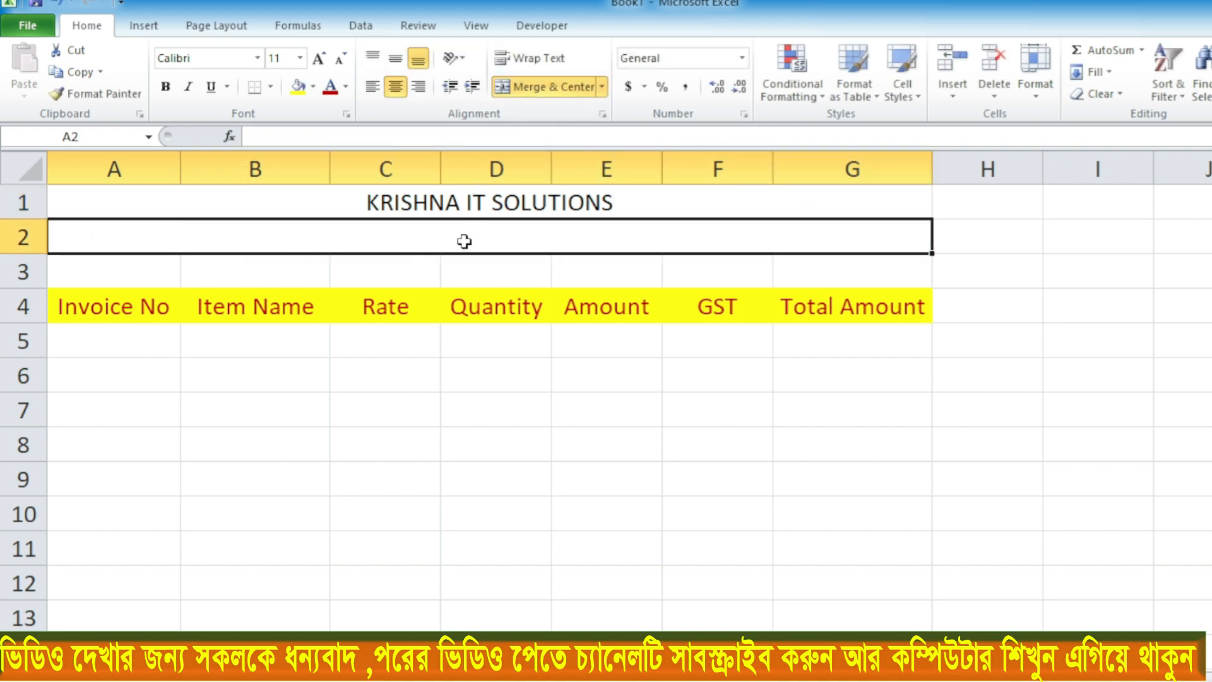
pyautogui.write('DHUPG')
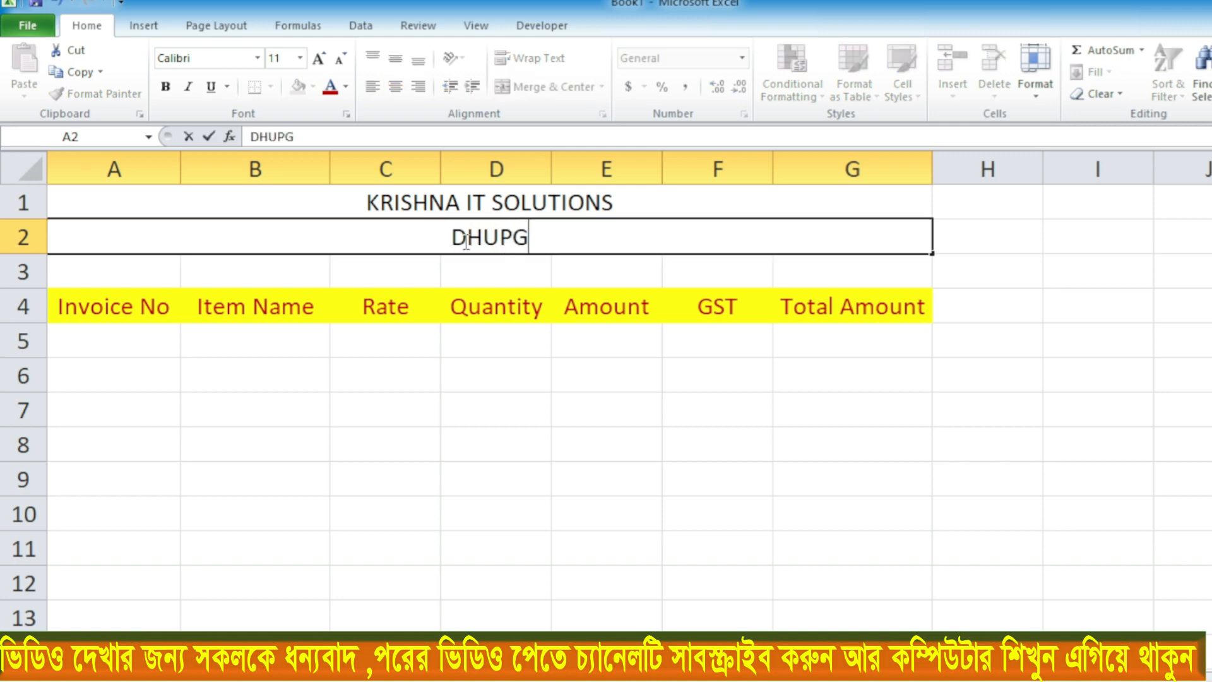
pyautogui.write('URI,JALPAIGURI')
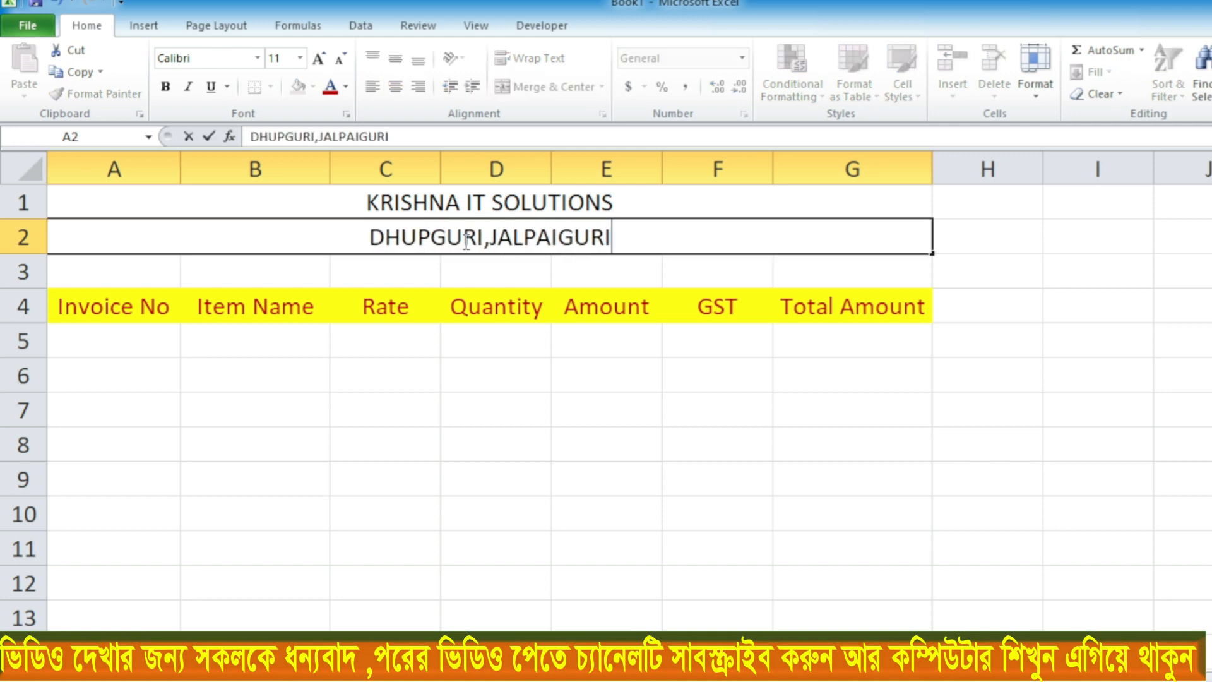
# - Merge and centre cells A3:G3 and enter the subtitle "BILL ENTRY"
pyautogui.click(89, 270)
pyautogui.moveTo(89, 270); pyautogui.dragTo(830, 265)
pyautogui.click(548, 89)
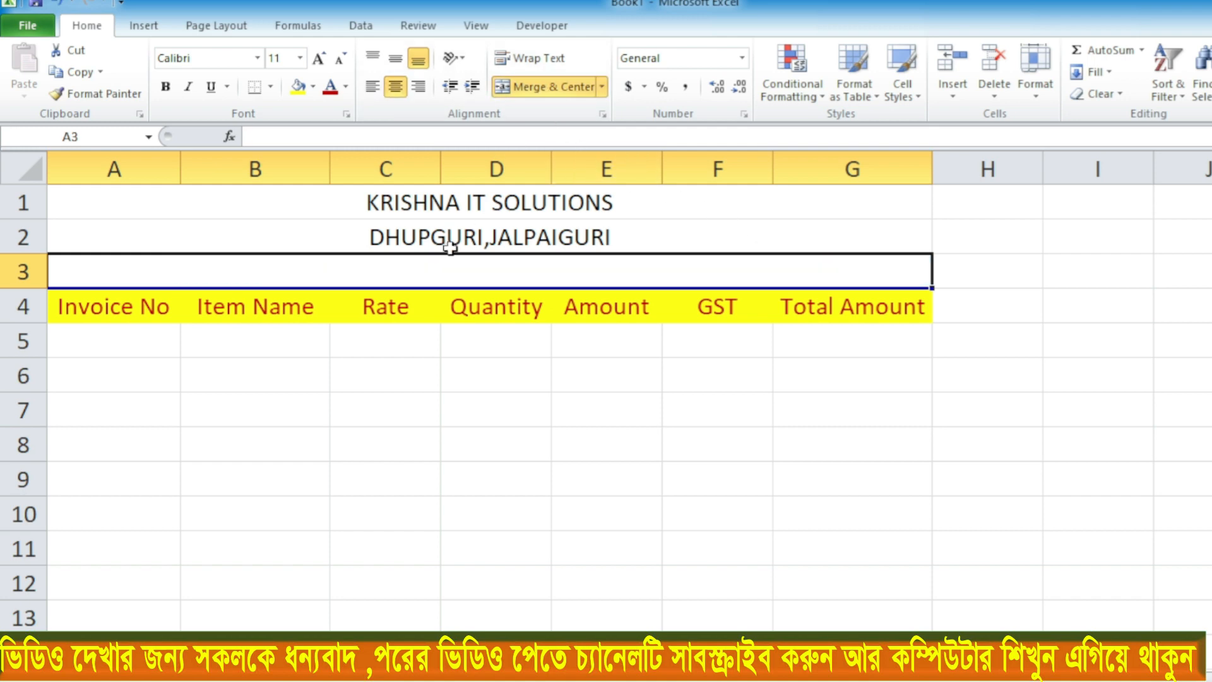
pyautogui.write('BILL ENTRY')
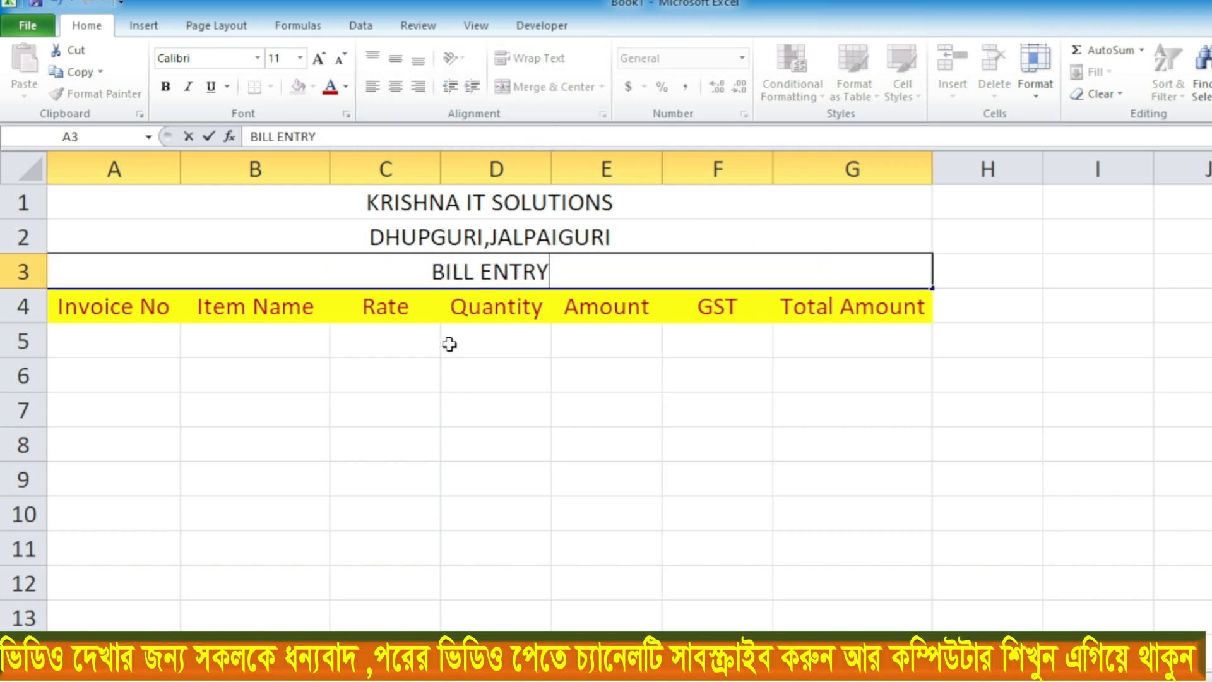
pyautogui.click(461, 402)
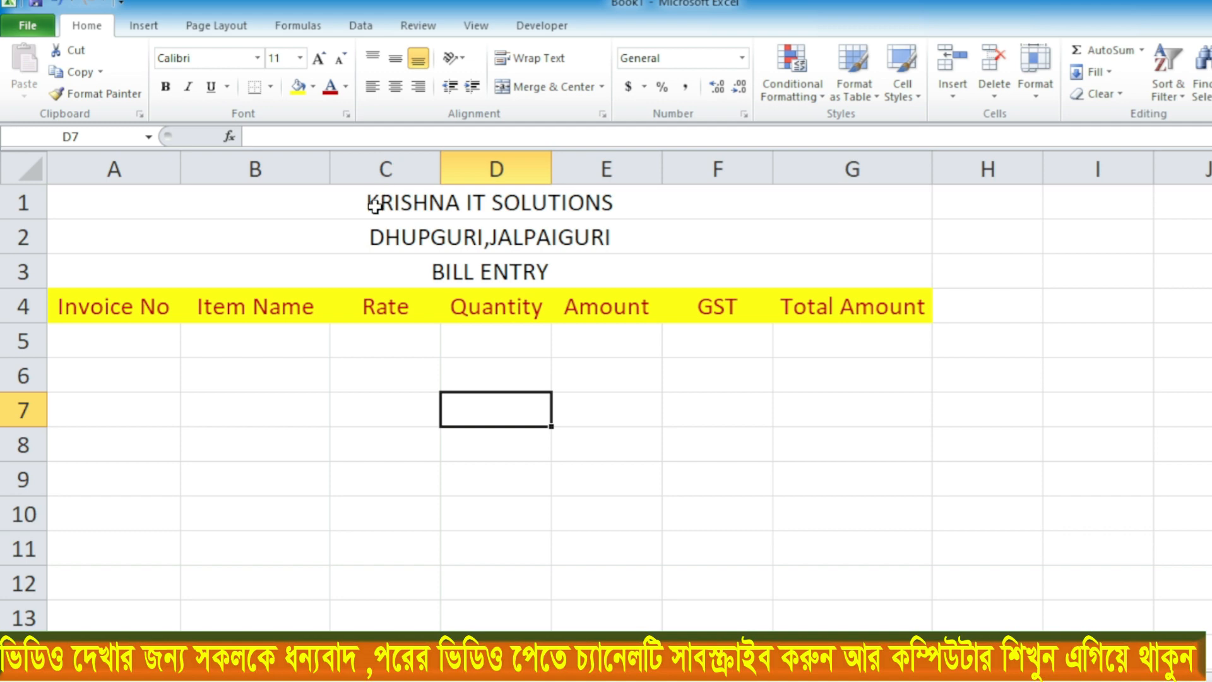
# - Enlarge the company title in row 1 to font size 16 and fill its cell with standard green
pyautogui.click(439, 200)
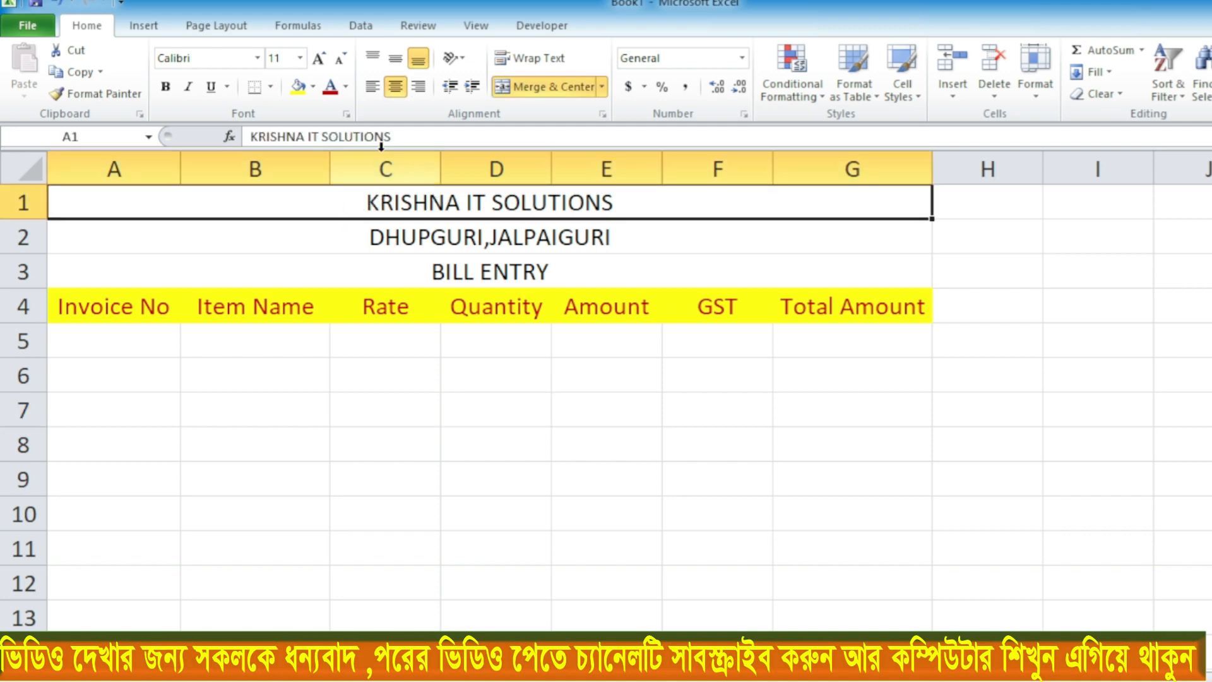
pyautogui.click(318, 60)
pyautogui.click(318, 60)
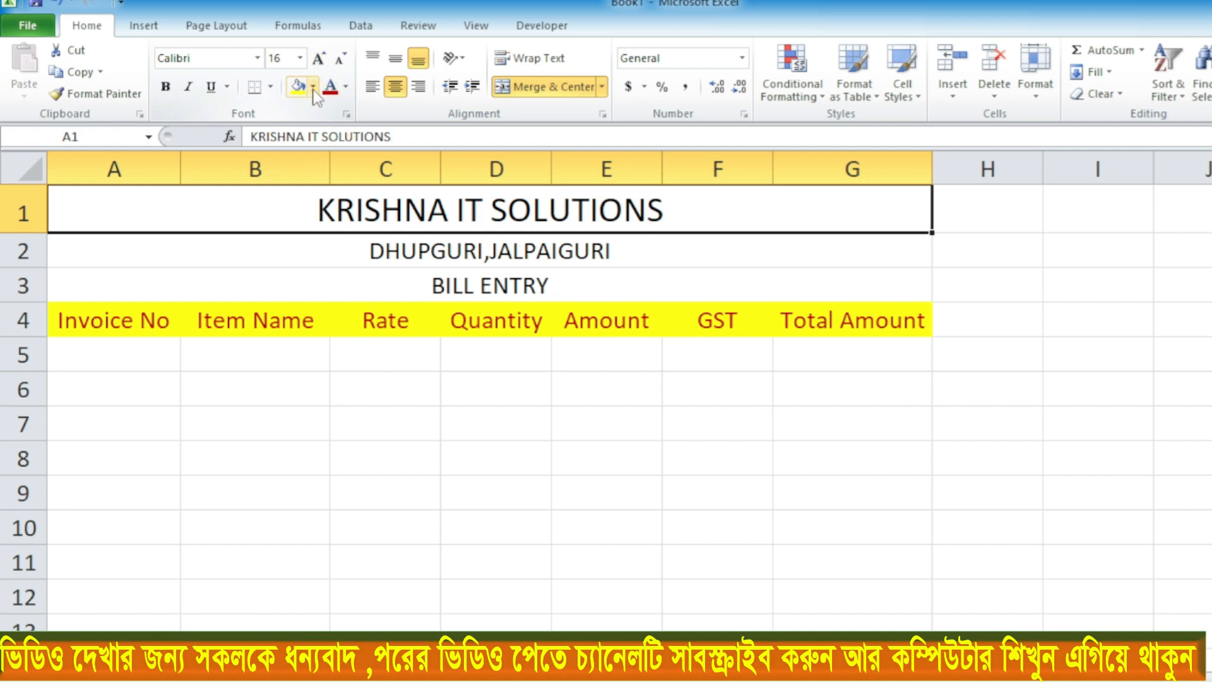
pyautogui.click(313, 86)
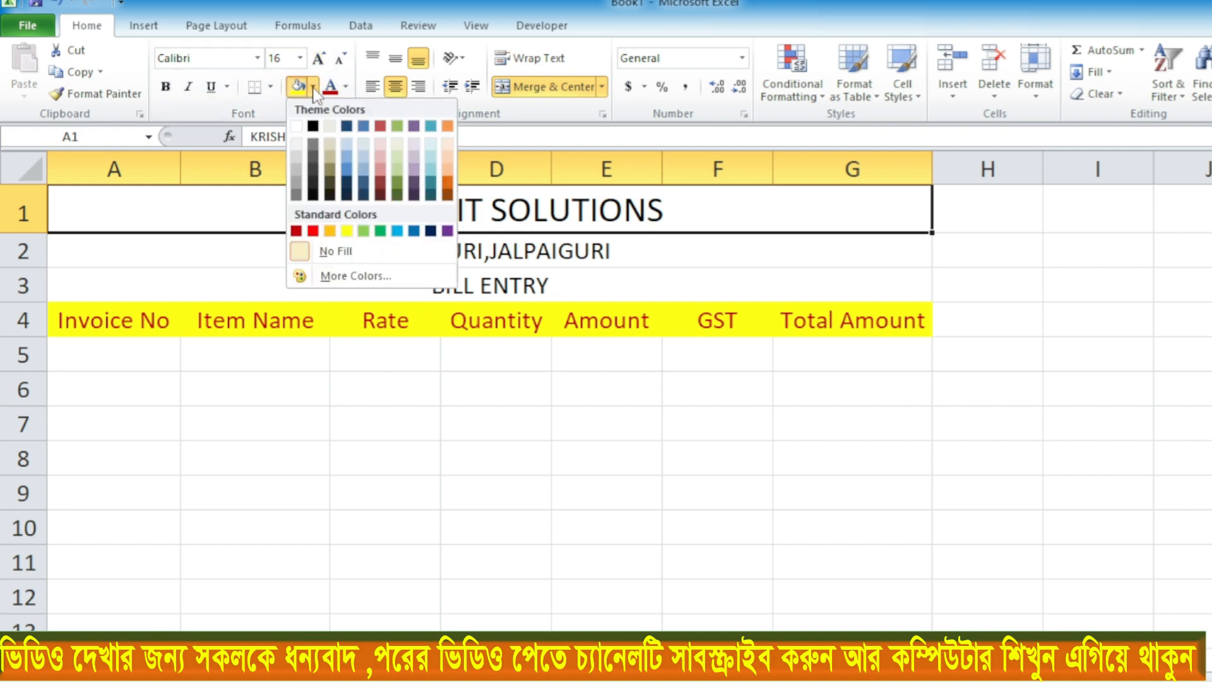
pyautogui.click(379, 230)
# - Make the company title's text in row 1 standard yellow and bold
pyautogui.click(346, 87)
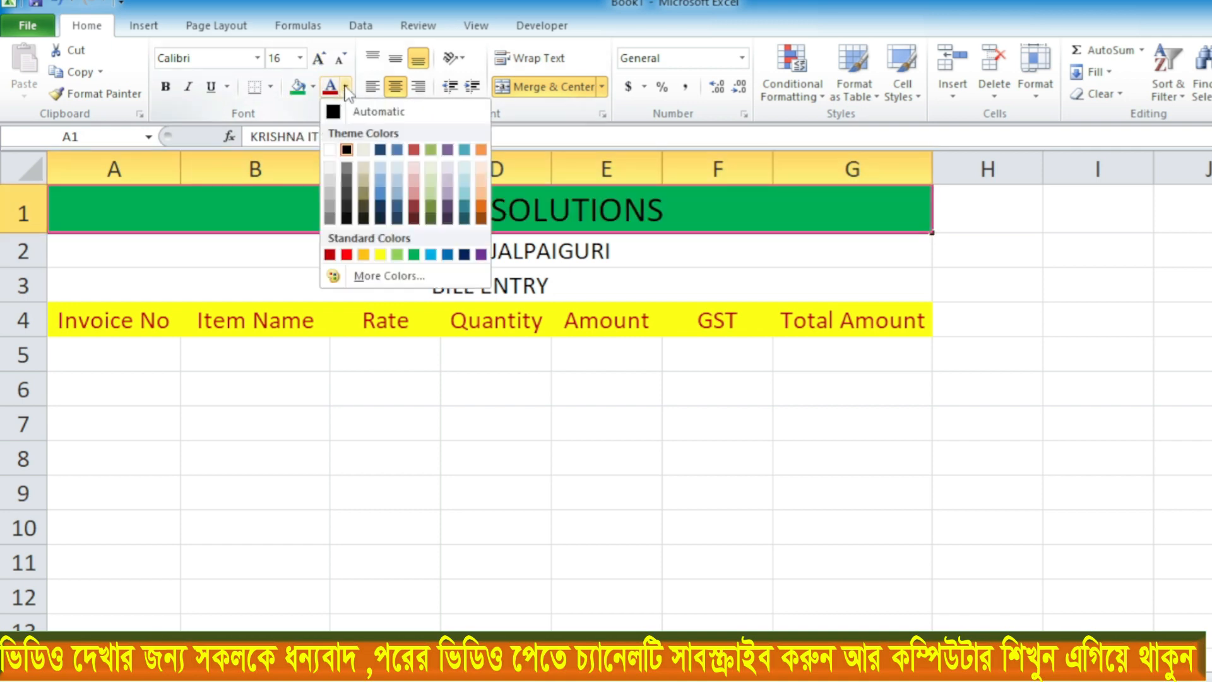
pyautogui.click(380, 255)
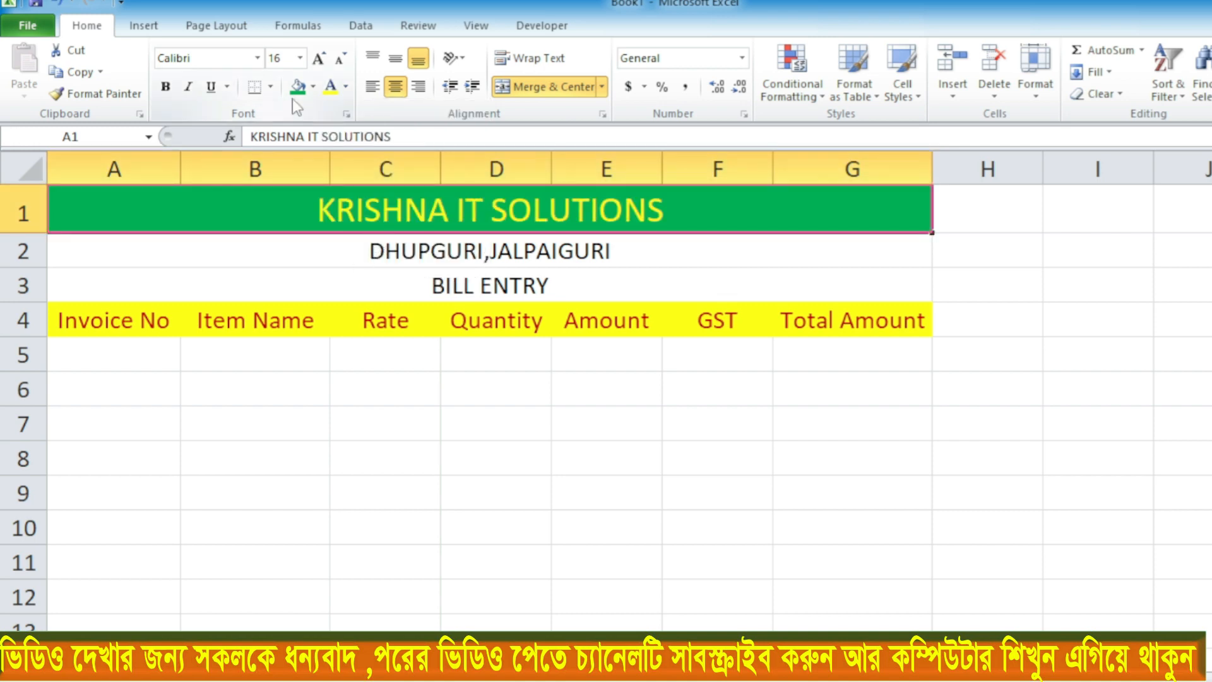
pyautogui.click(164, 88)
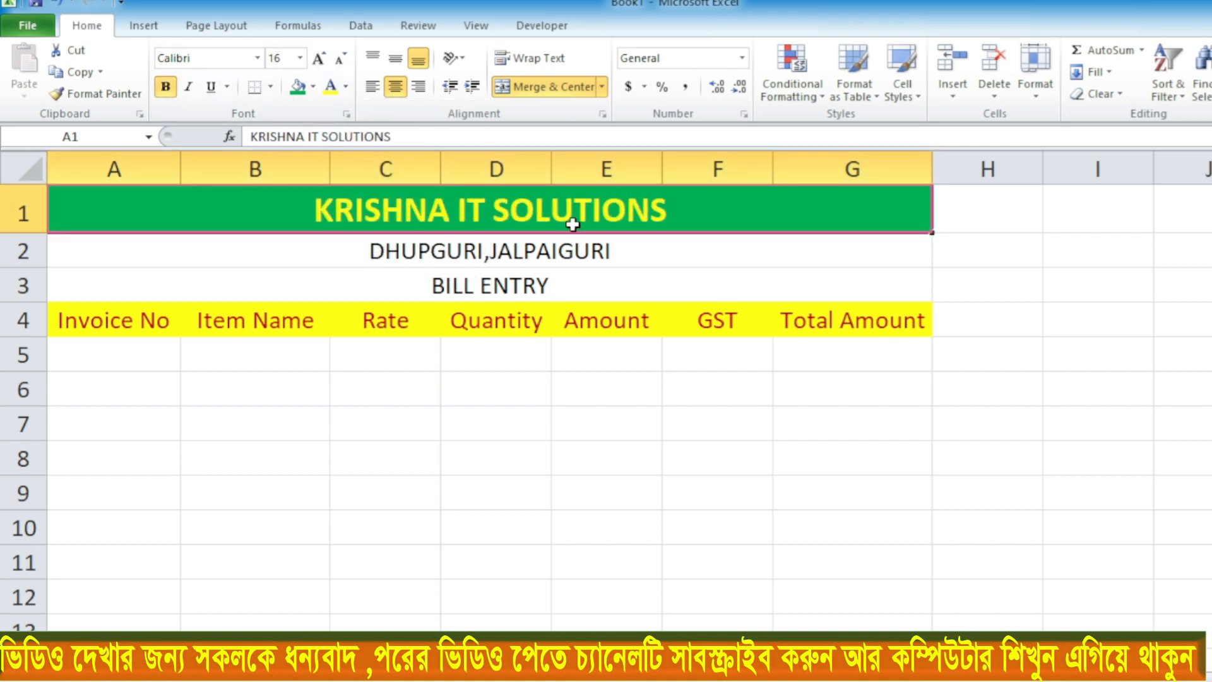
# - Fill the address line's cell in row 2 with light blue and make its text standard dark blue
pyautogui.click(162, 252)
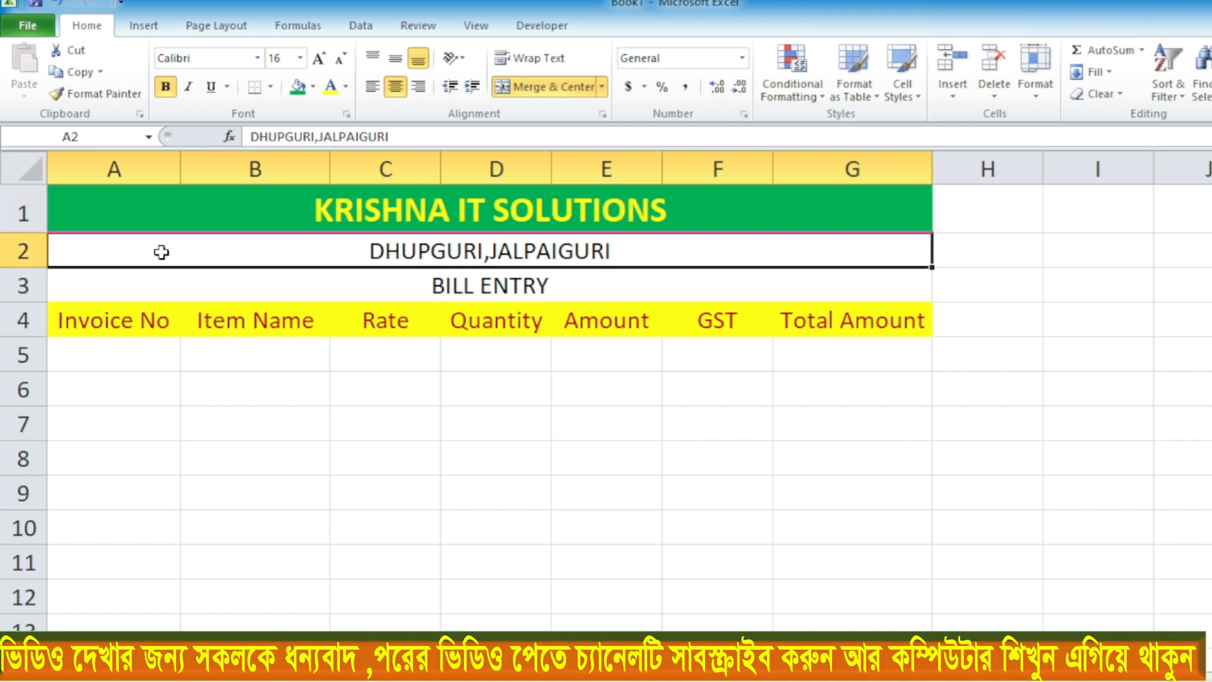
pyautogui.click(313, 87)
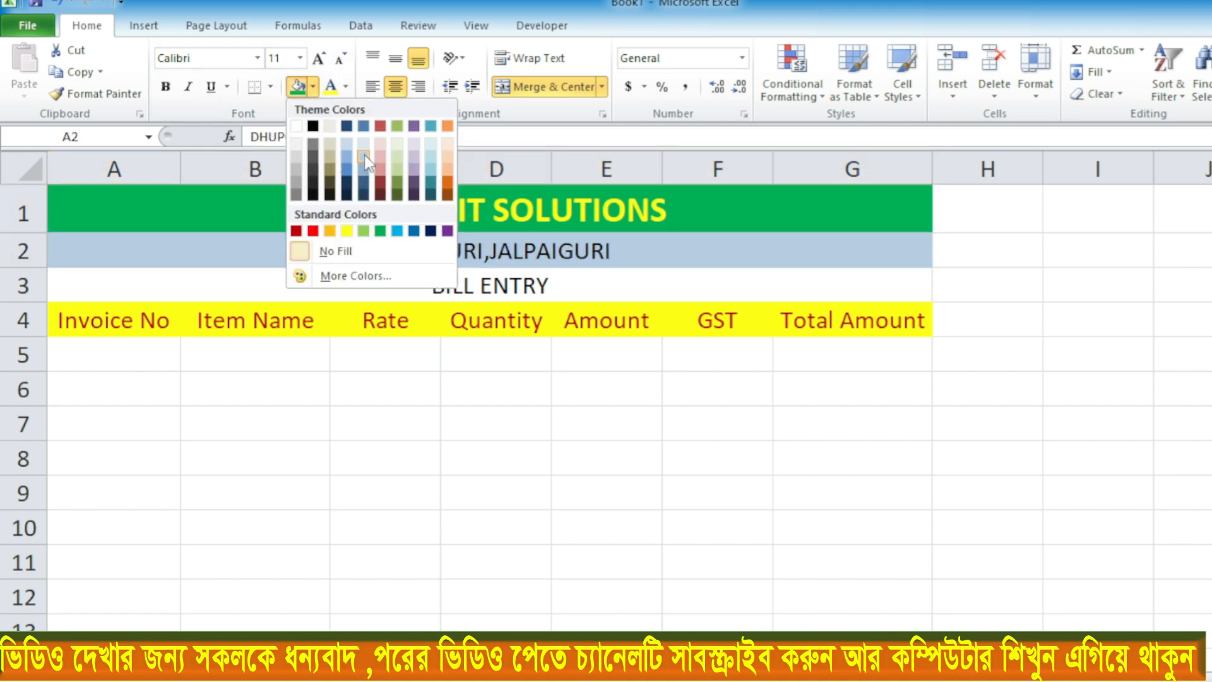
pyautogui.click(365, 154)
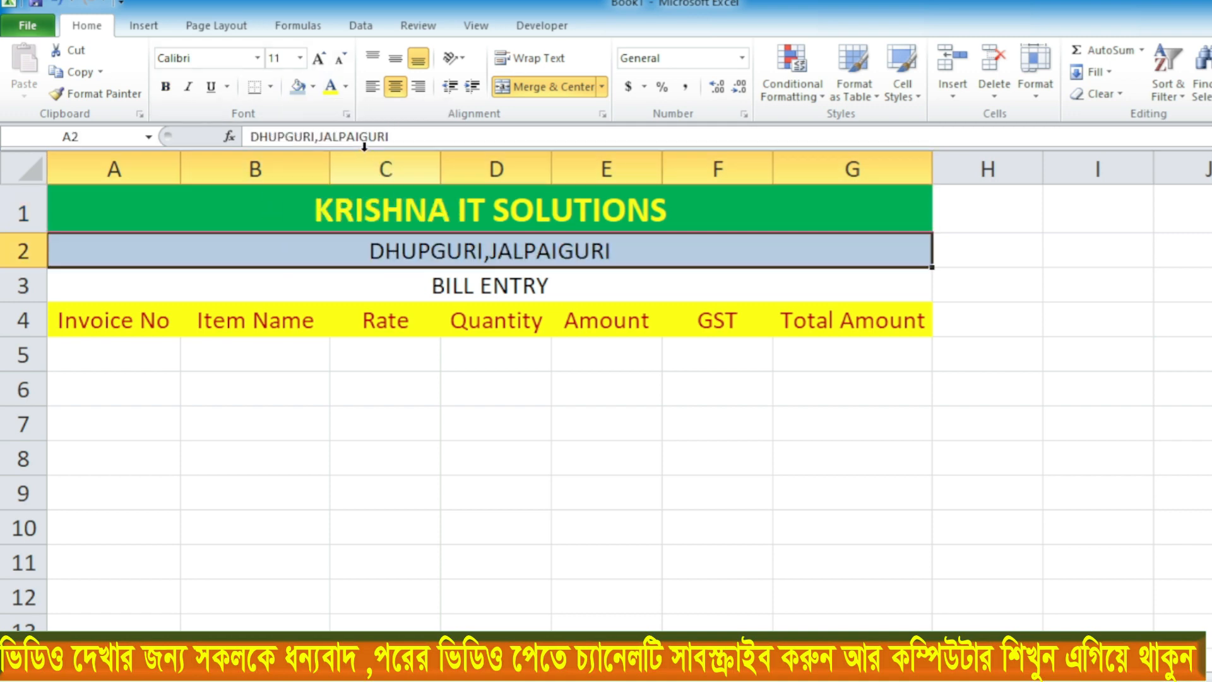
pyautogui.click(347, 87)
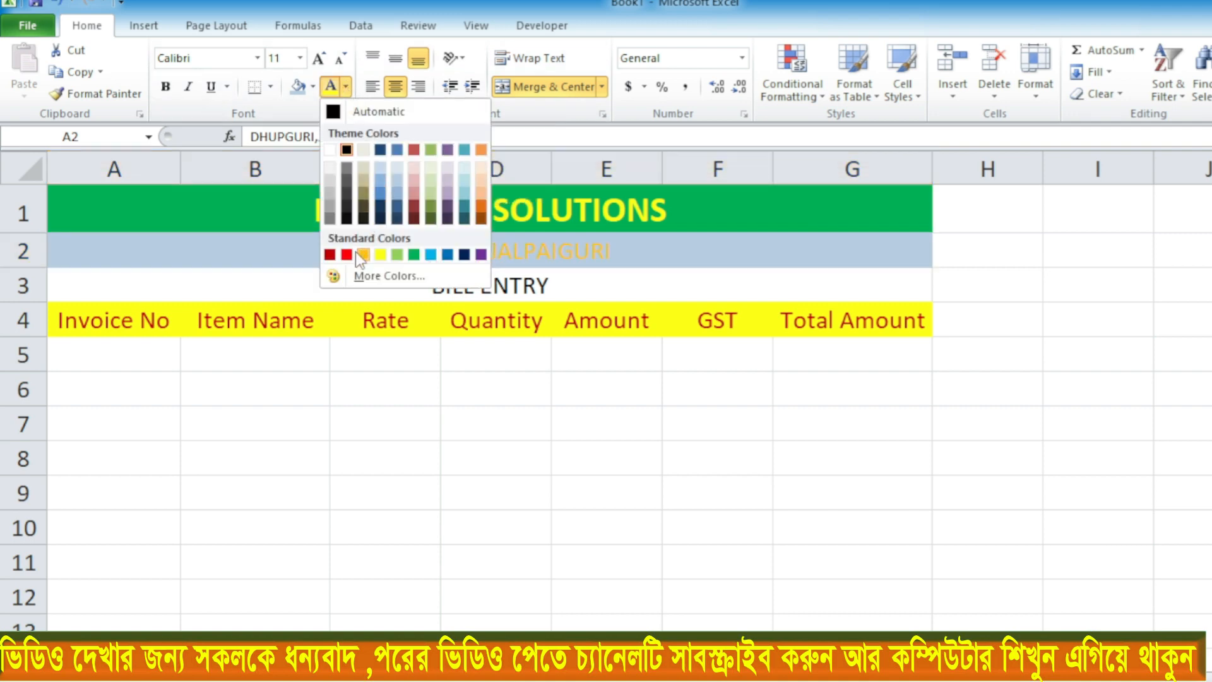
pyautogui.click(460, 253)
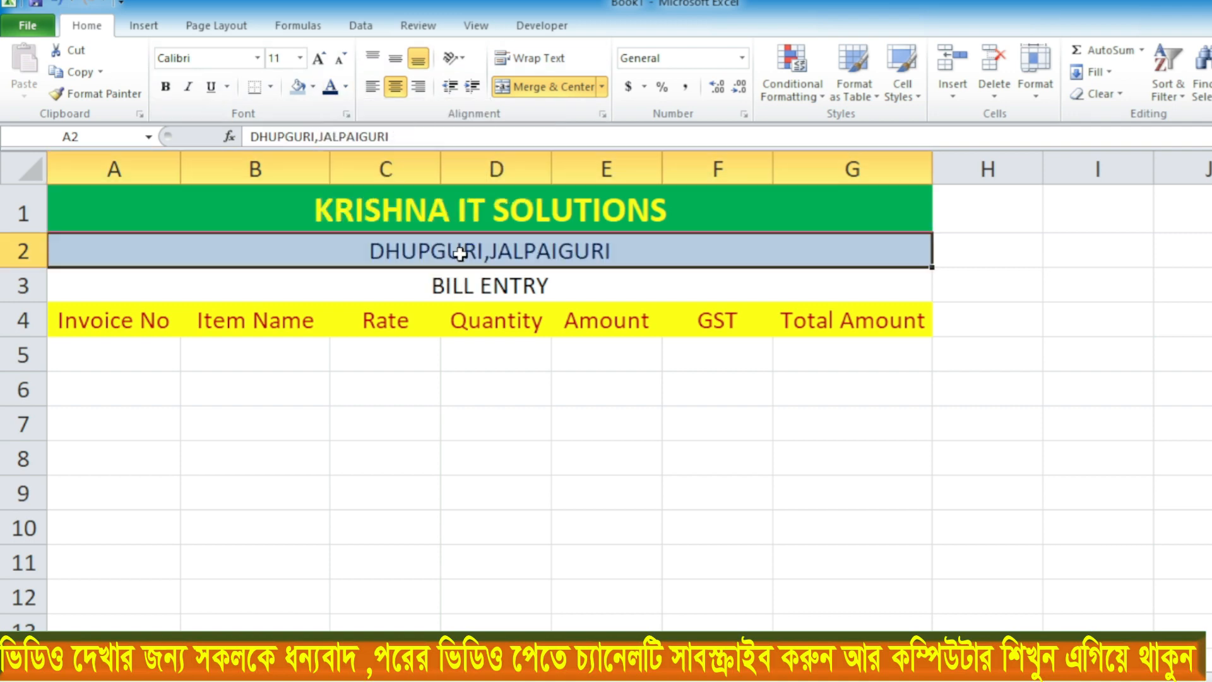
# - Fill the "BILL ENTRY" cell in row 3 with standard dark red and make its text standard yellow and bold
pyautogui.click(442, 287)
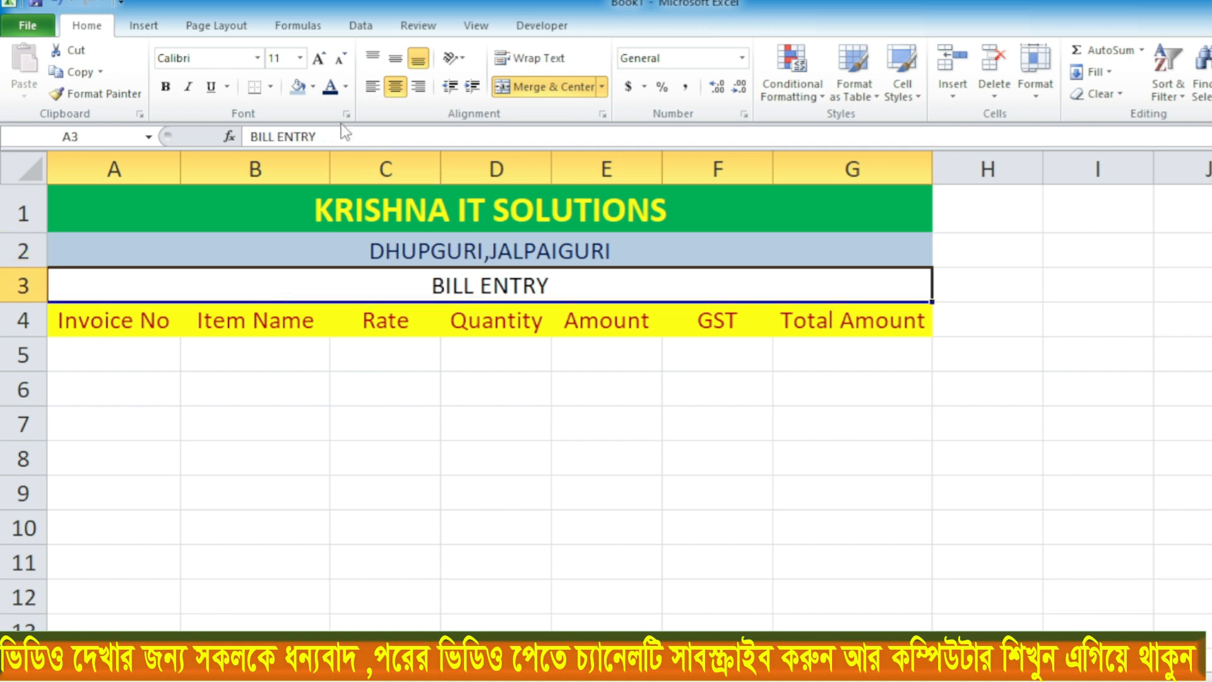
pyautogui.click(312, 86)
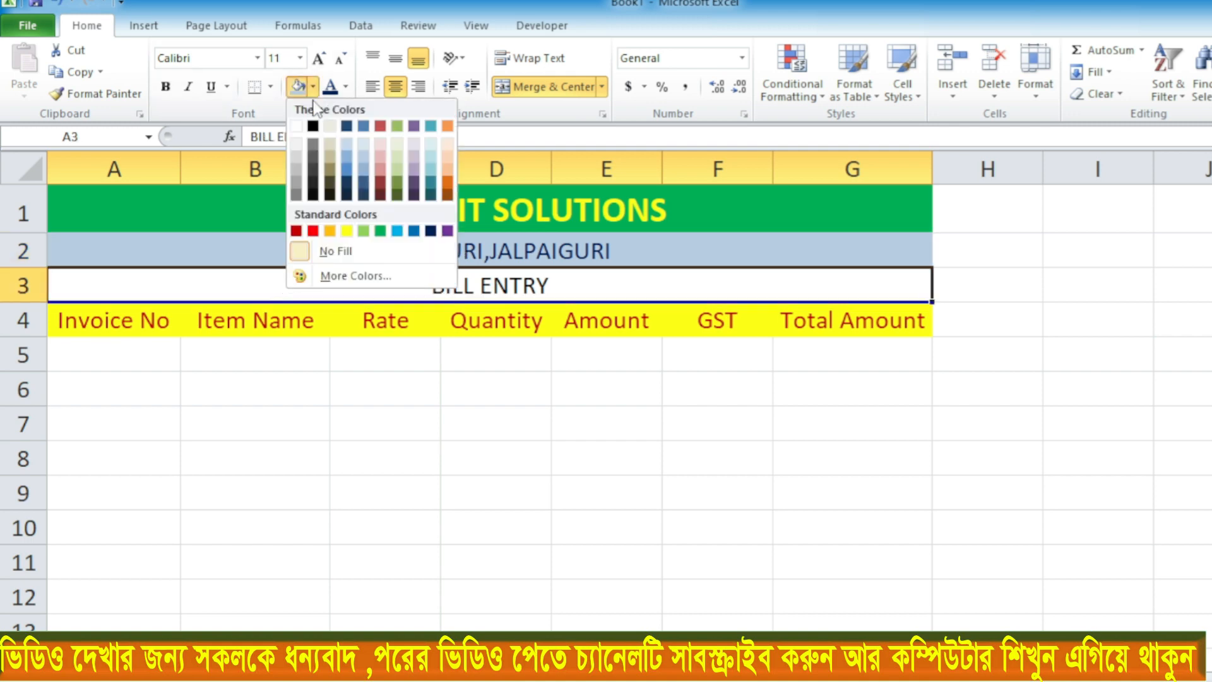
pyautogui.click(296, 231)
pyautogui.click(345, 86)
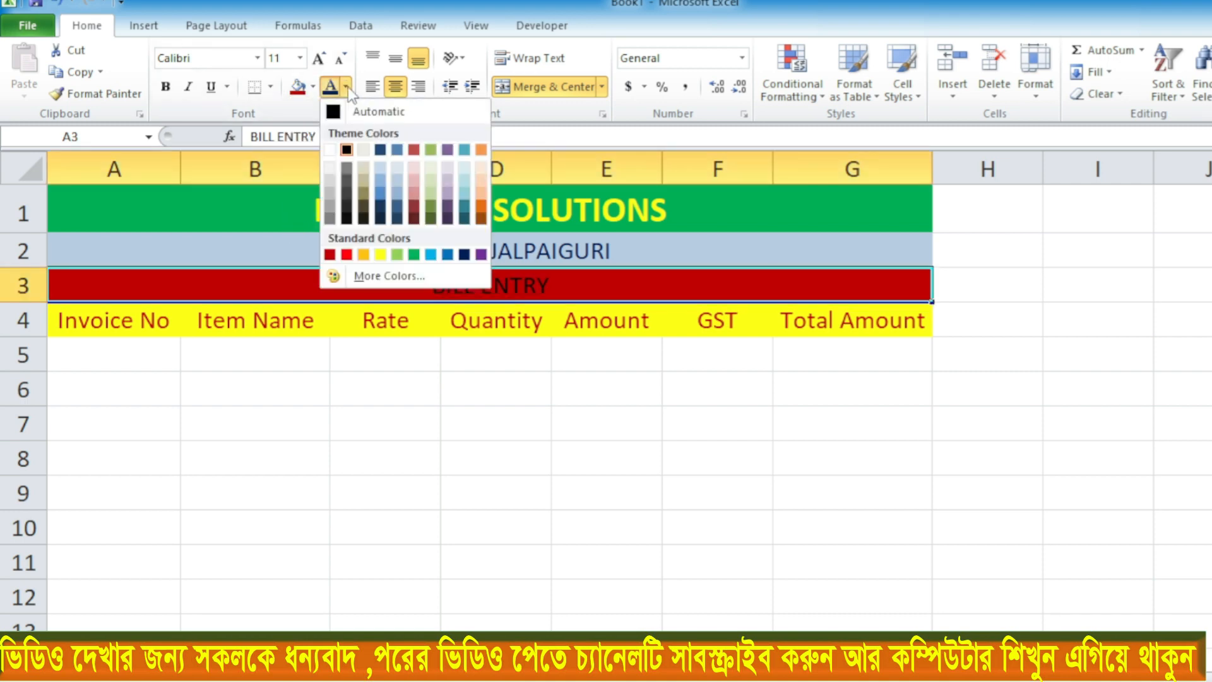
pyautogui.click(380, 254)
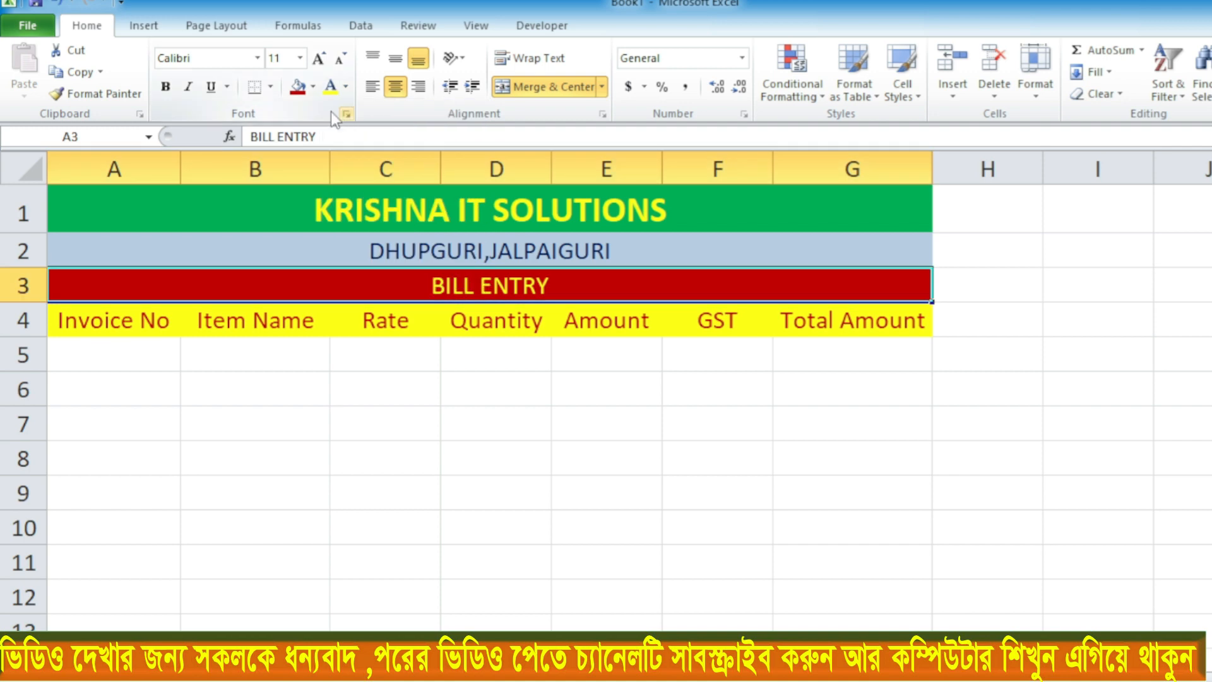
pyautogui.click(166, 88)
pyautogui.click(410, 422)
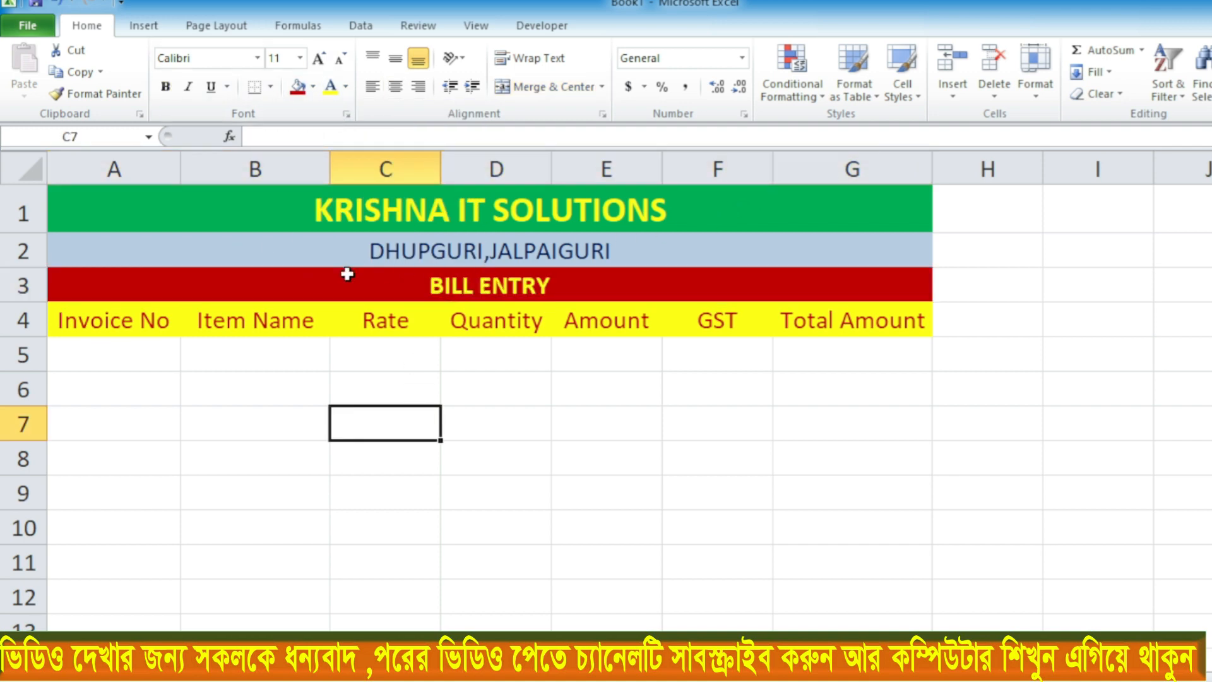
# - Apply All Borders to columns A to G from the header row 4 down through the empty entry rows
pyautogui.moveTo(70, 313); pyautogui.dragTo(847, 319)
pyautogui.click(73, 318)
pyautogui.click(138, 362)
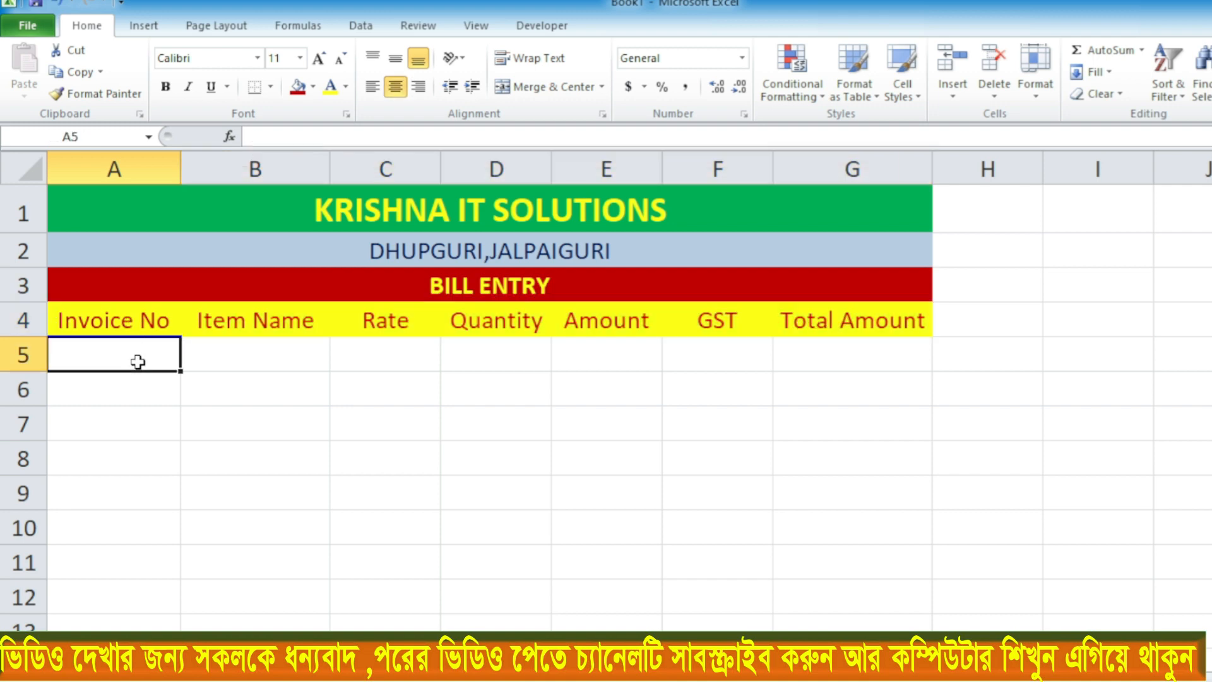
pyautogui.click(65, 313)
pyautogui.moveTo(65, 313); pyautogui.dragTo(905, 616)
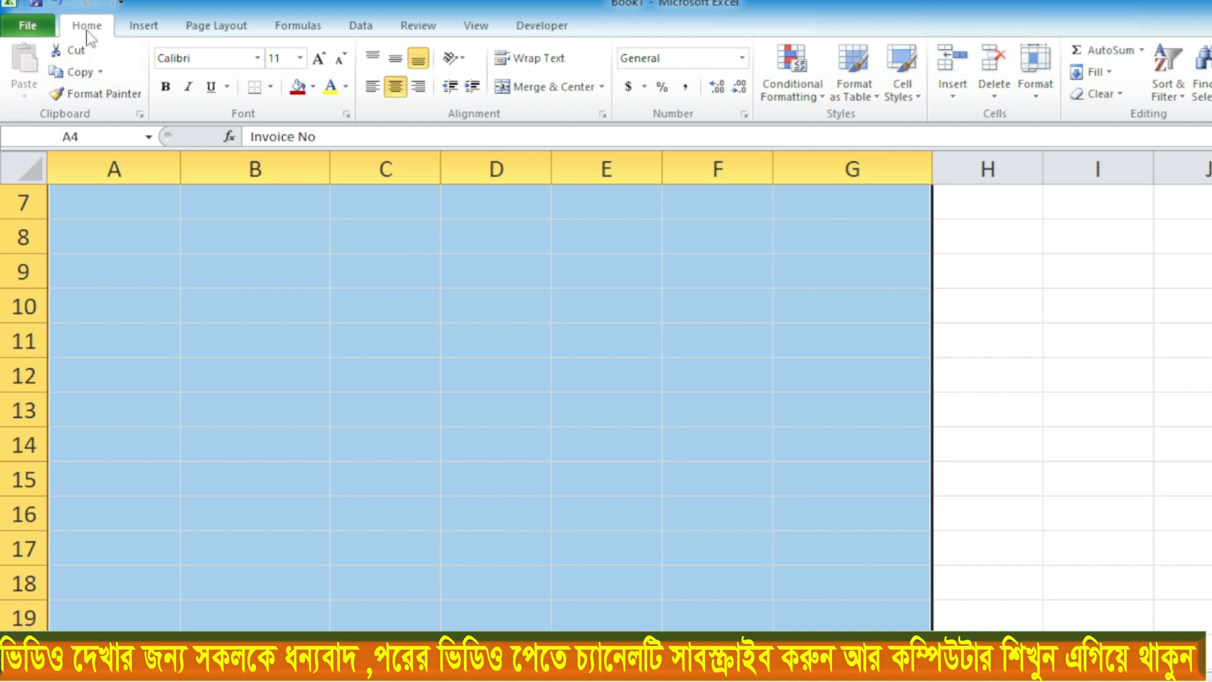
pyautogui.click(272, 88)
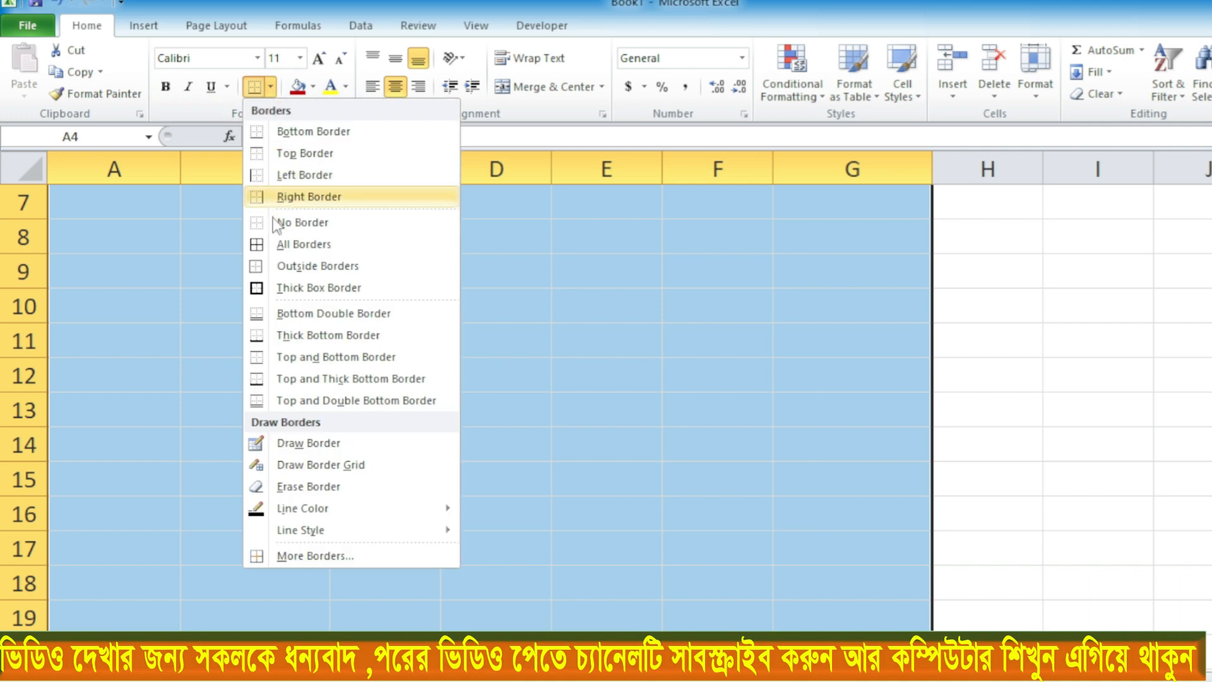
pyautogui.click(300, 246)
pyautogui.scroll(2, 298, 246)
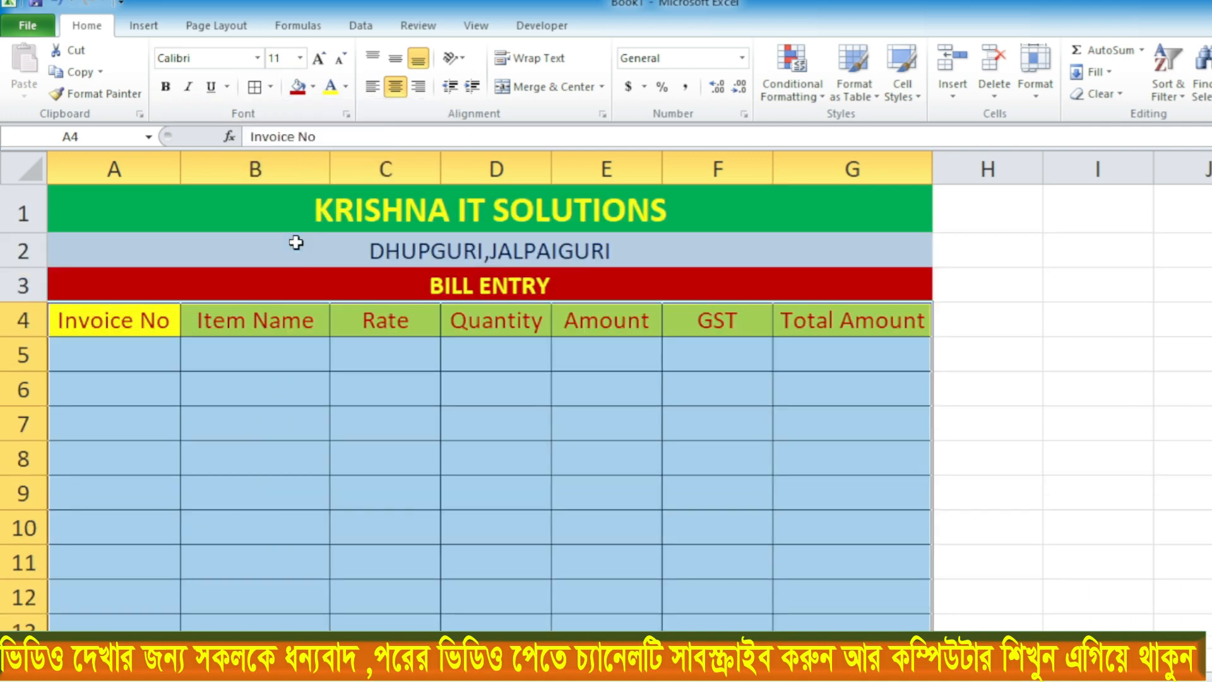
pyautogui.click(333, 412)
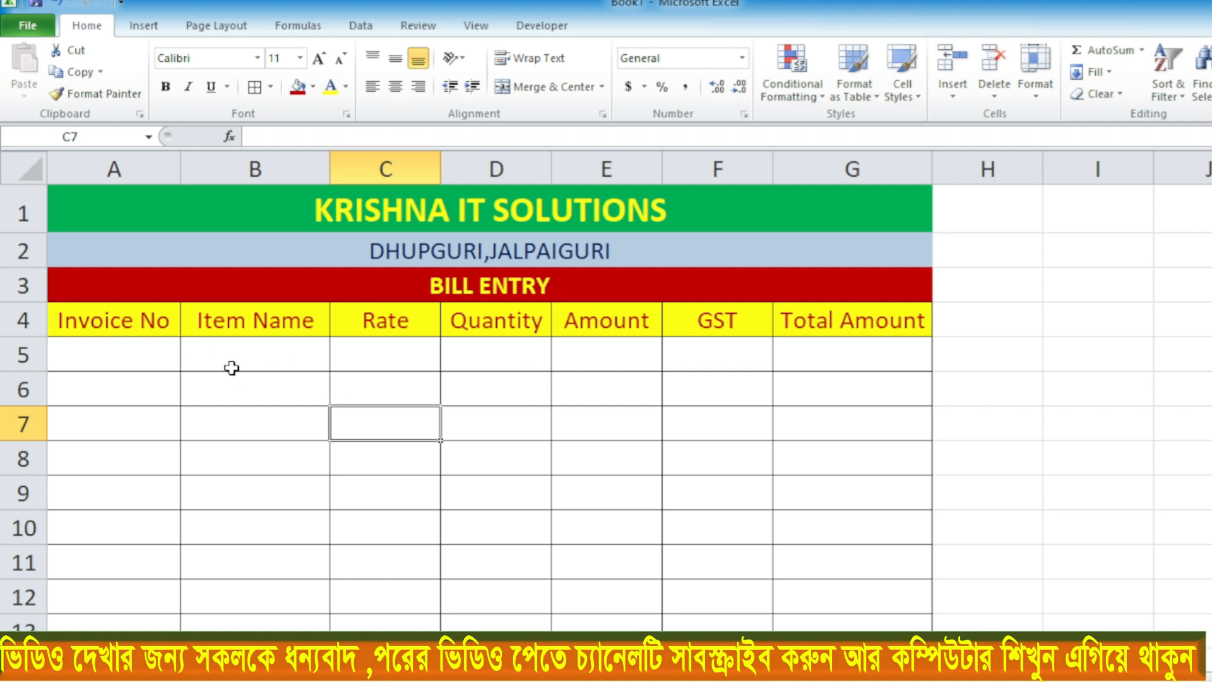
# - Enter 12 as the invoice number in cell A5
pyautogui.click(114, 355)
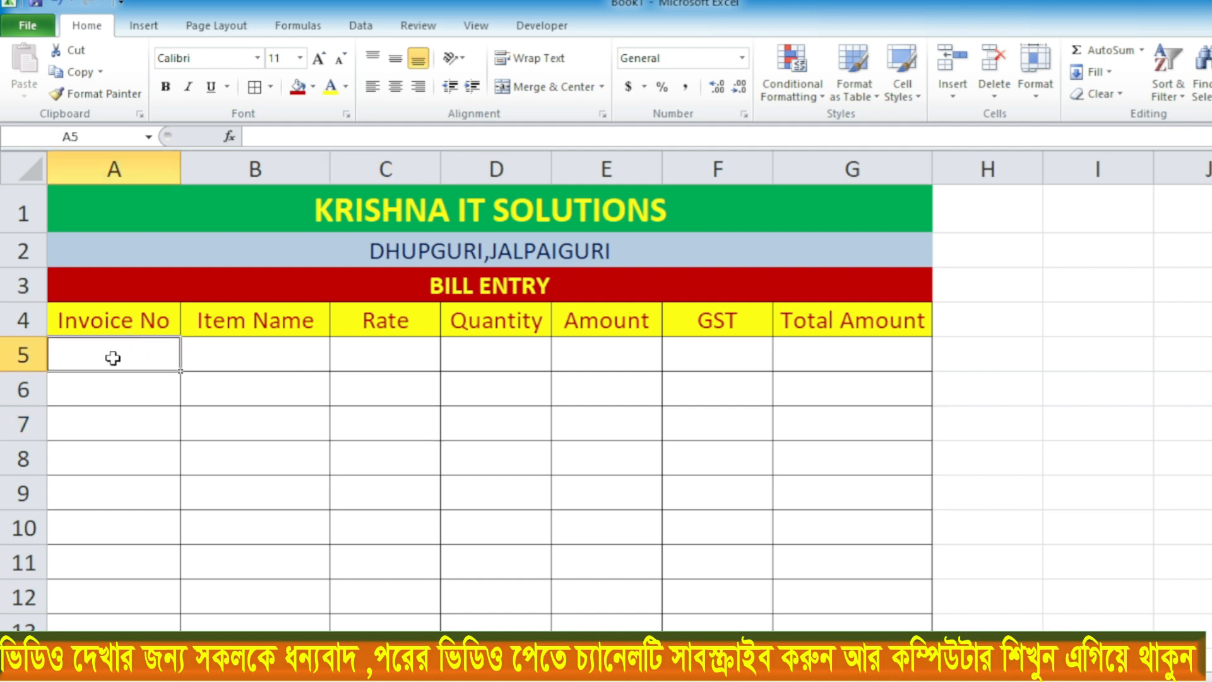
pyautogui.write('12')
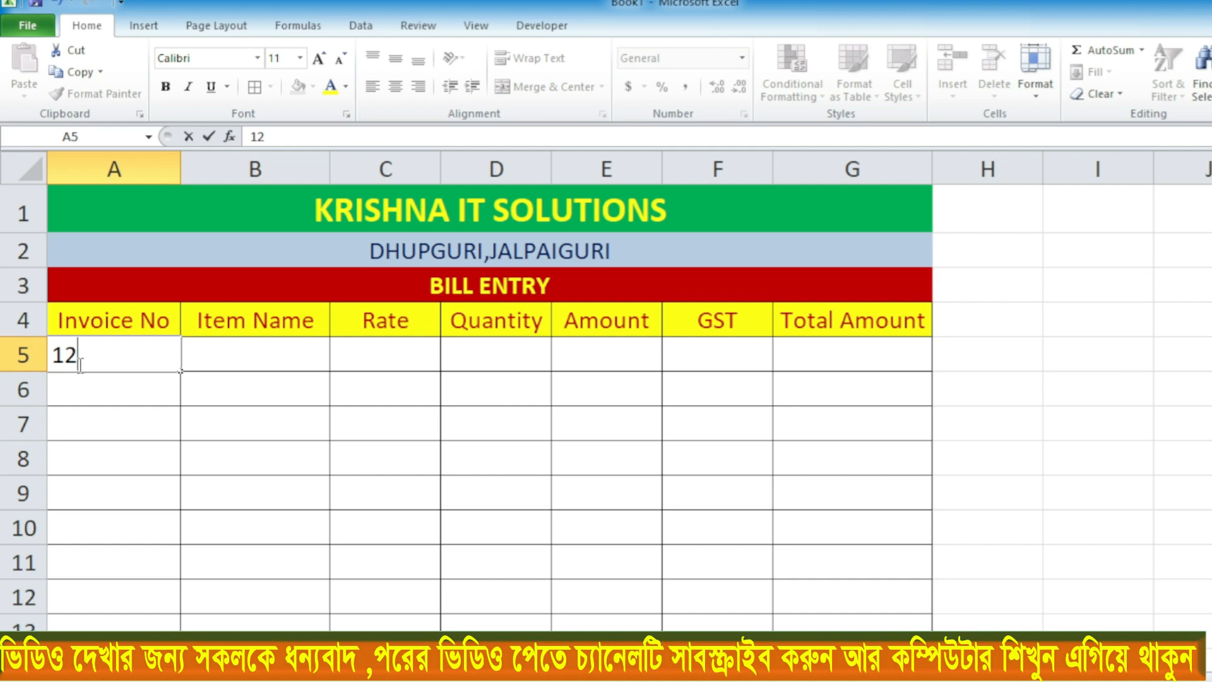
pyautogui.click(135, 387)
pyautogui.click(108, 351)
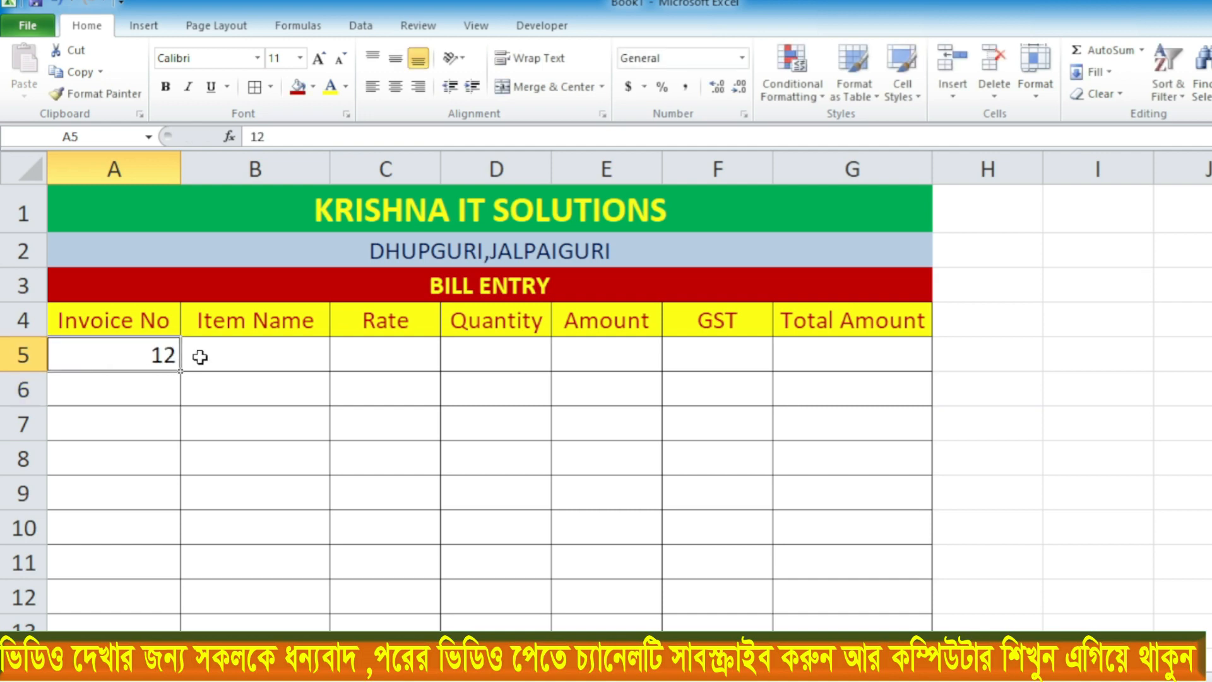
# - Start a data validation rule for the Item Name cells from B5 downward, with List as the allowed type
pyautogui.click(261, 357)
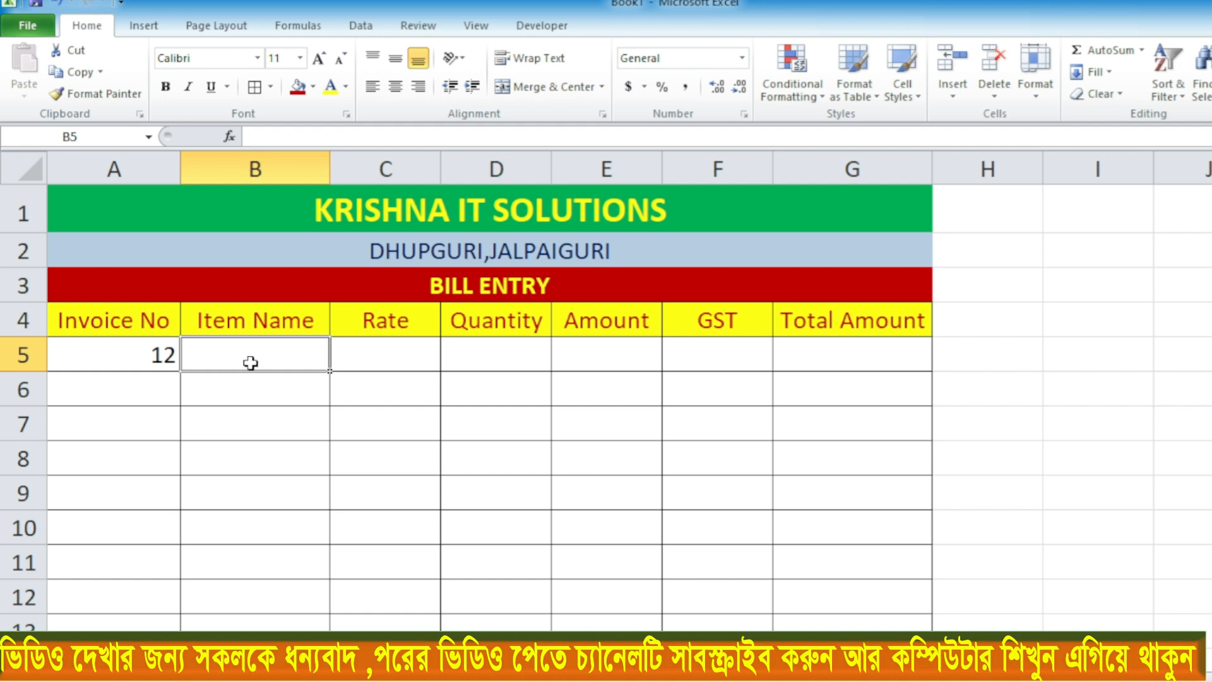
pyautogui.click(244, 409)
pyautogui.moveTo(241, 354); pyautogui.dragTo(244, 547)
pyautogui.scroll(2, 244, 546)
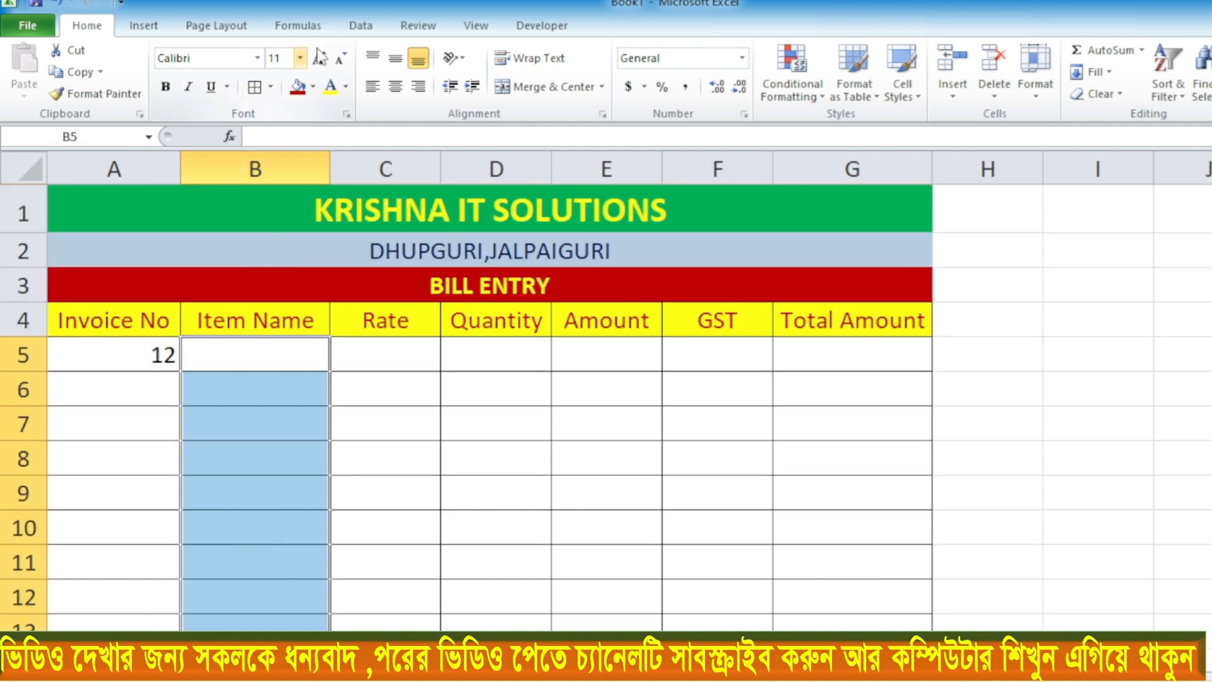
pyautogui.click(367, 29)
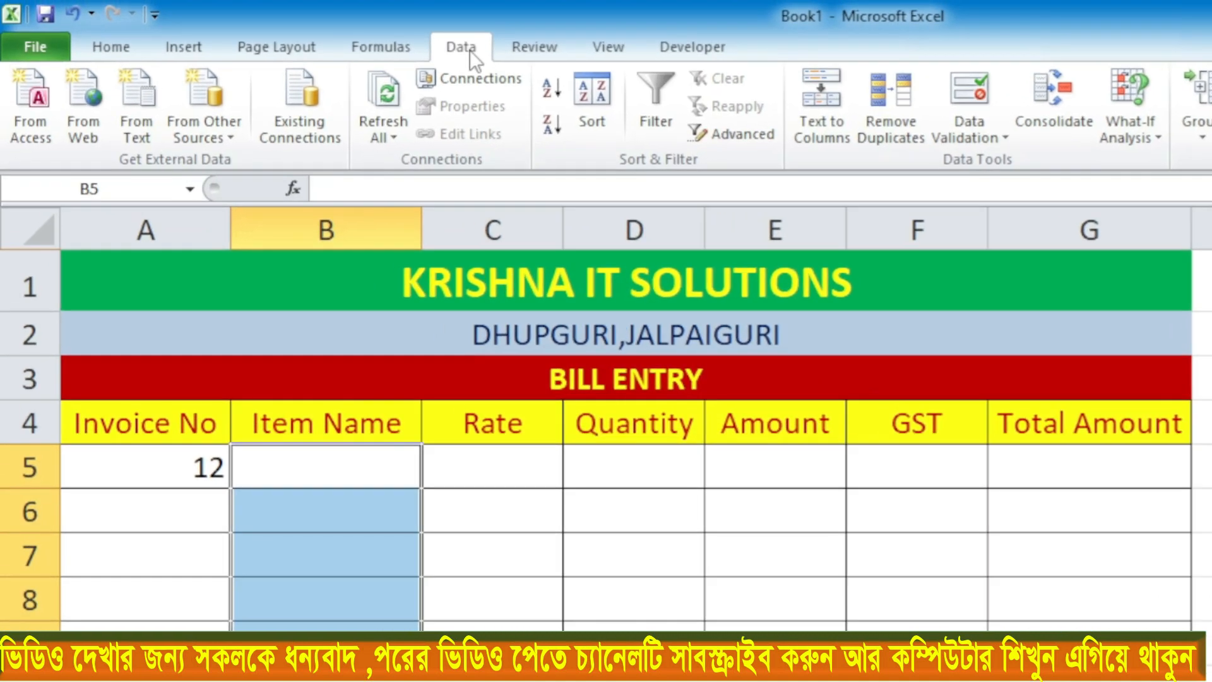
pyautogui.click(976, 136)
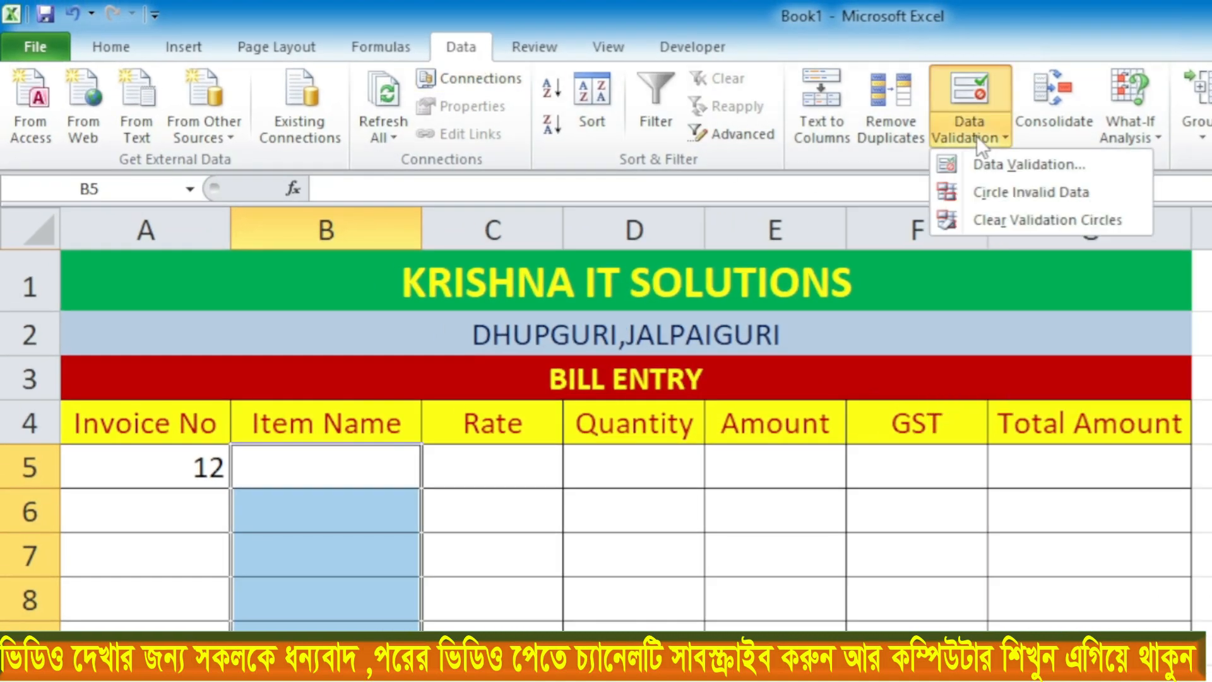
pyautogui.click(1020, 166)
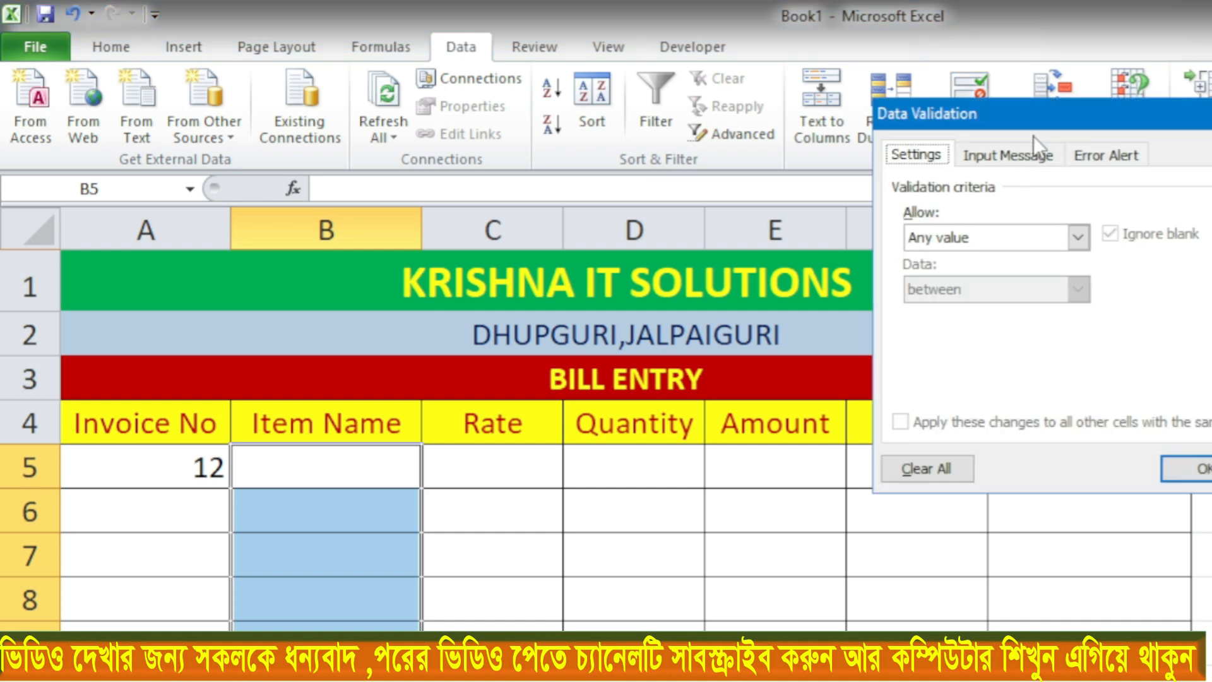
pyautogui.moveTo(1034, 123); pyautogui.dragTo(832, 171)
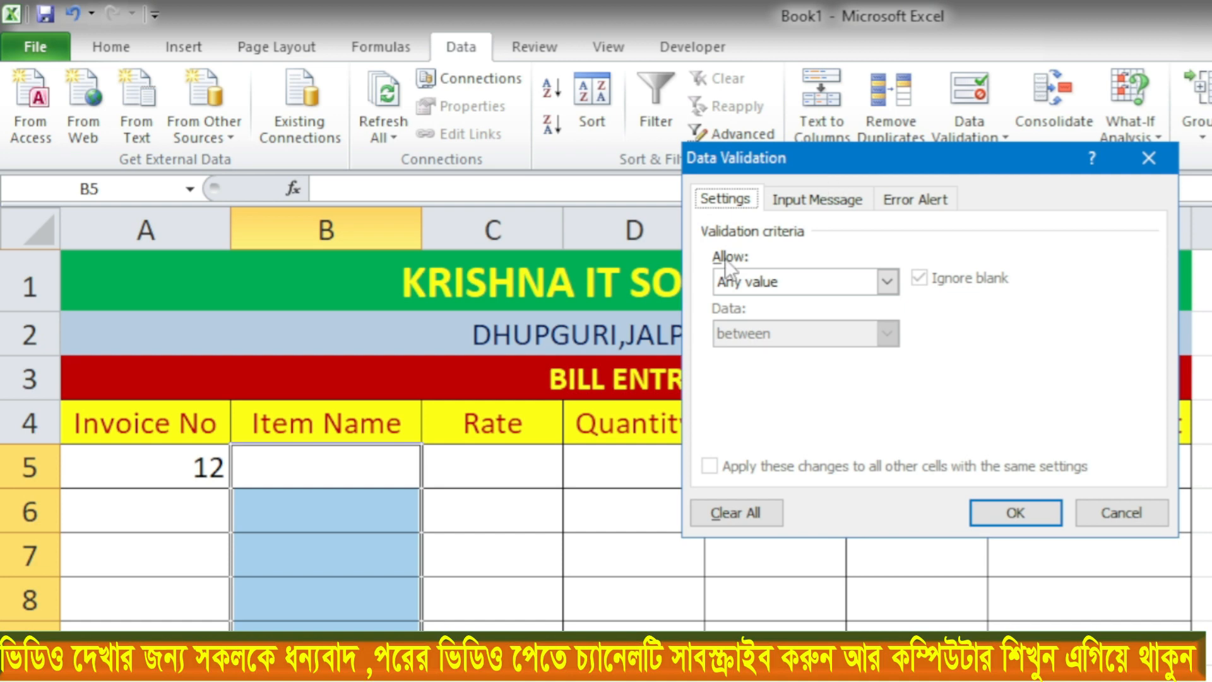
pyautogui.click(756, 284)
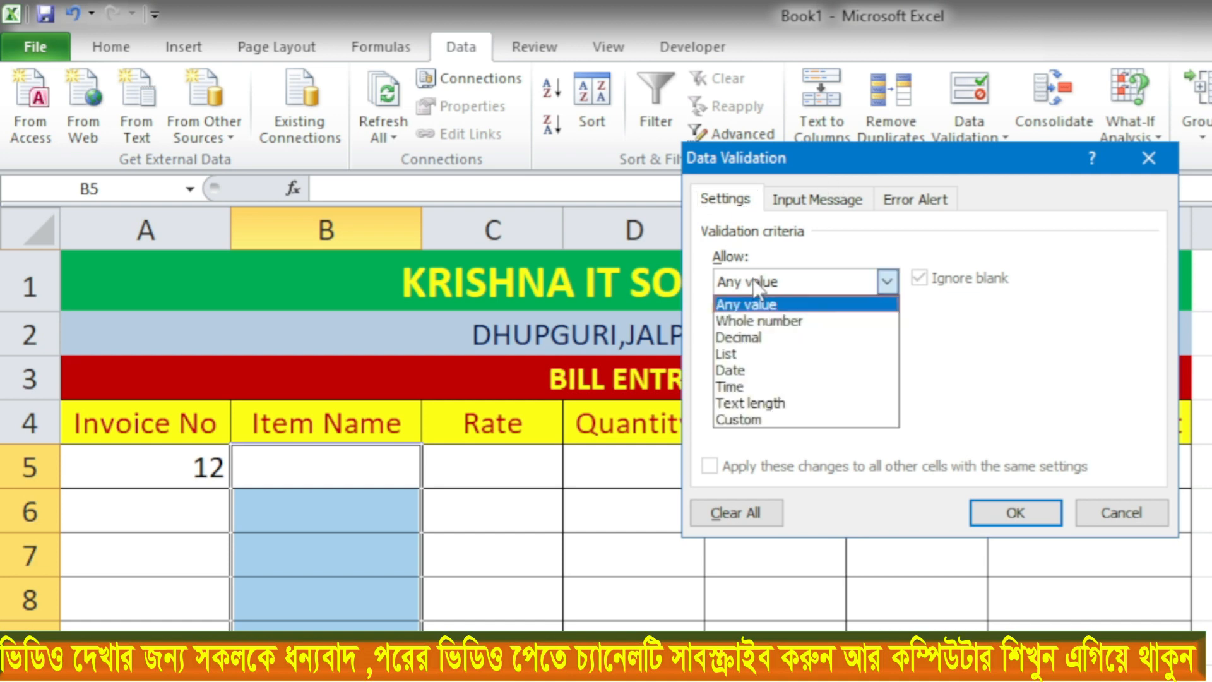
pyautogui.click(732, 354)
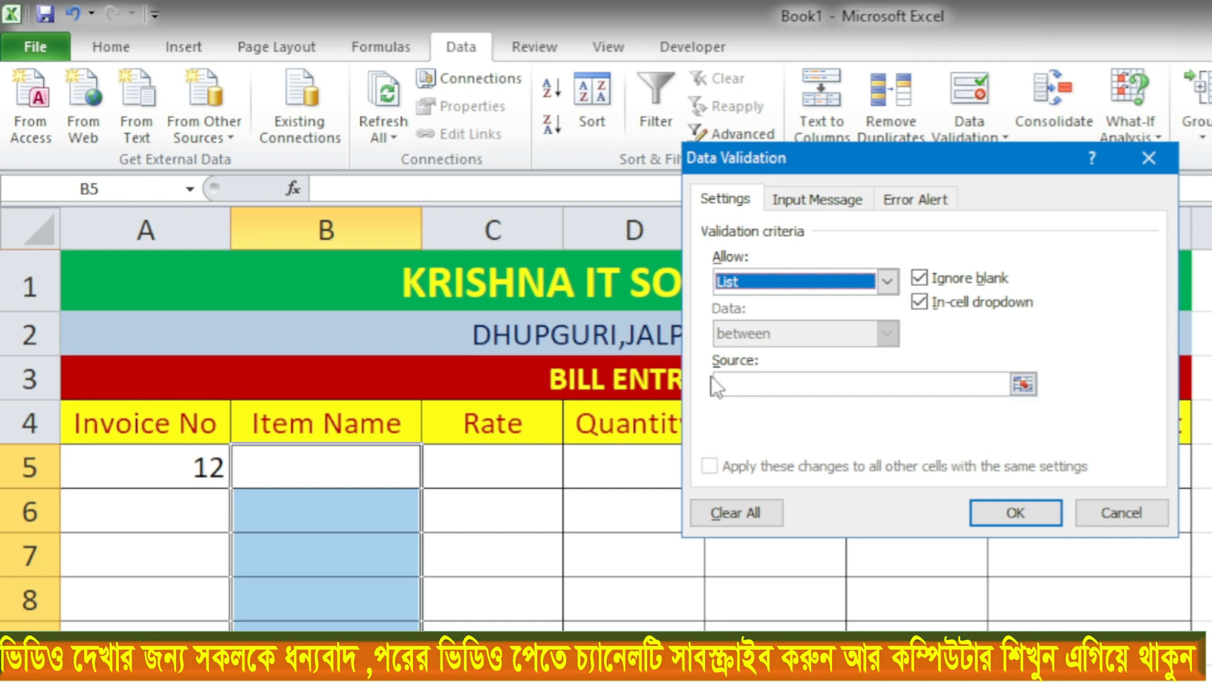
# - Set the validation list's source to MOUSE,MONITOR,RAM,CD,DVD,SSD,HDD,CPU,CABINET,FAN and apply the rule
pyautogui.click(732, 384)
pyautogui.moveTo(811, 159); pyautogui.dragTo(812, 134)
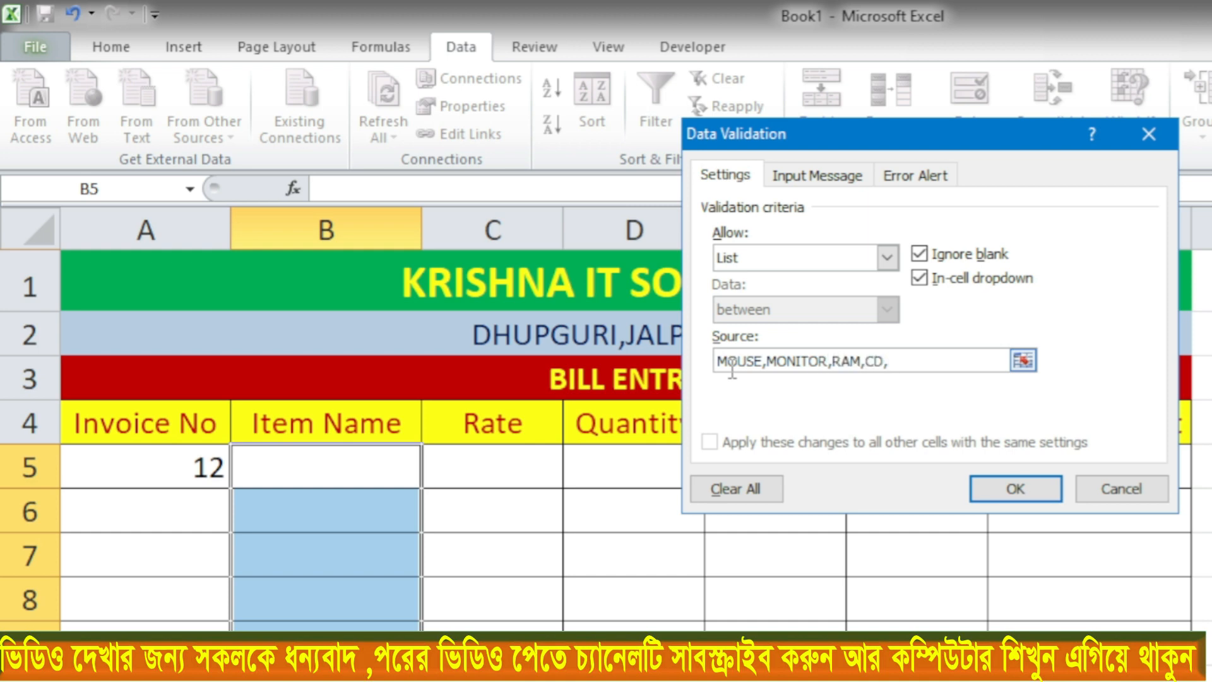
pyautogui.write('DVD,SSD,HDD,C')
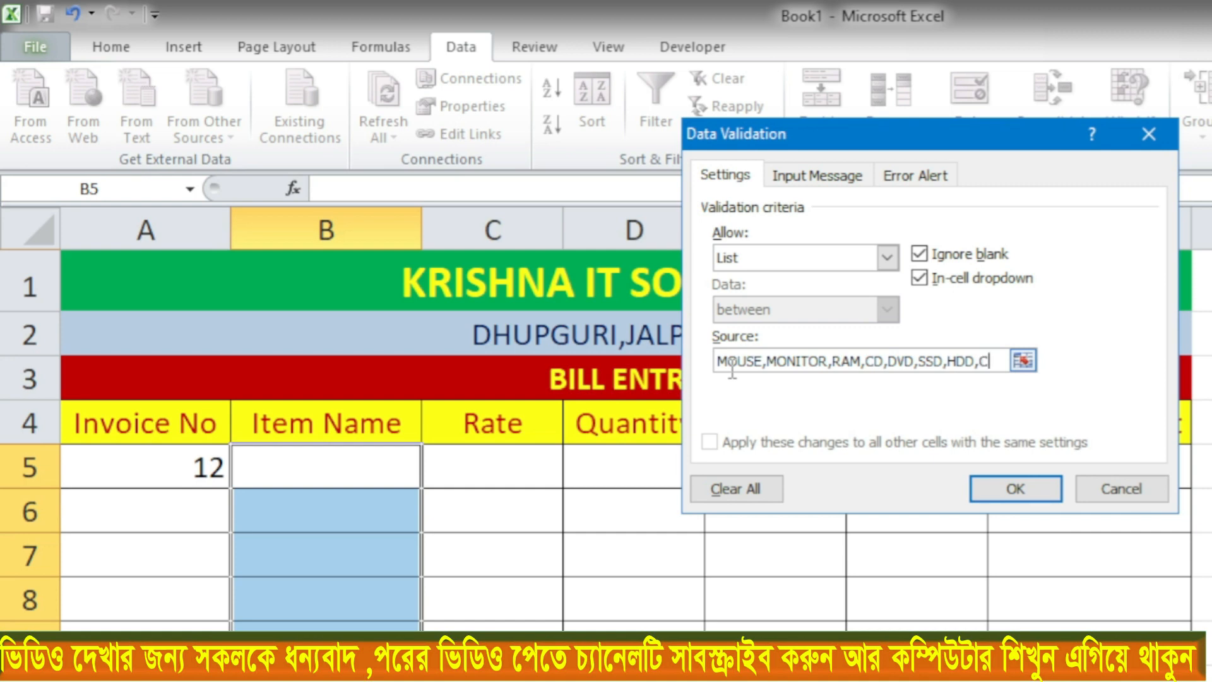
pyautogui.write('PU,CA')
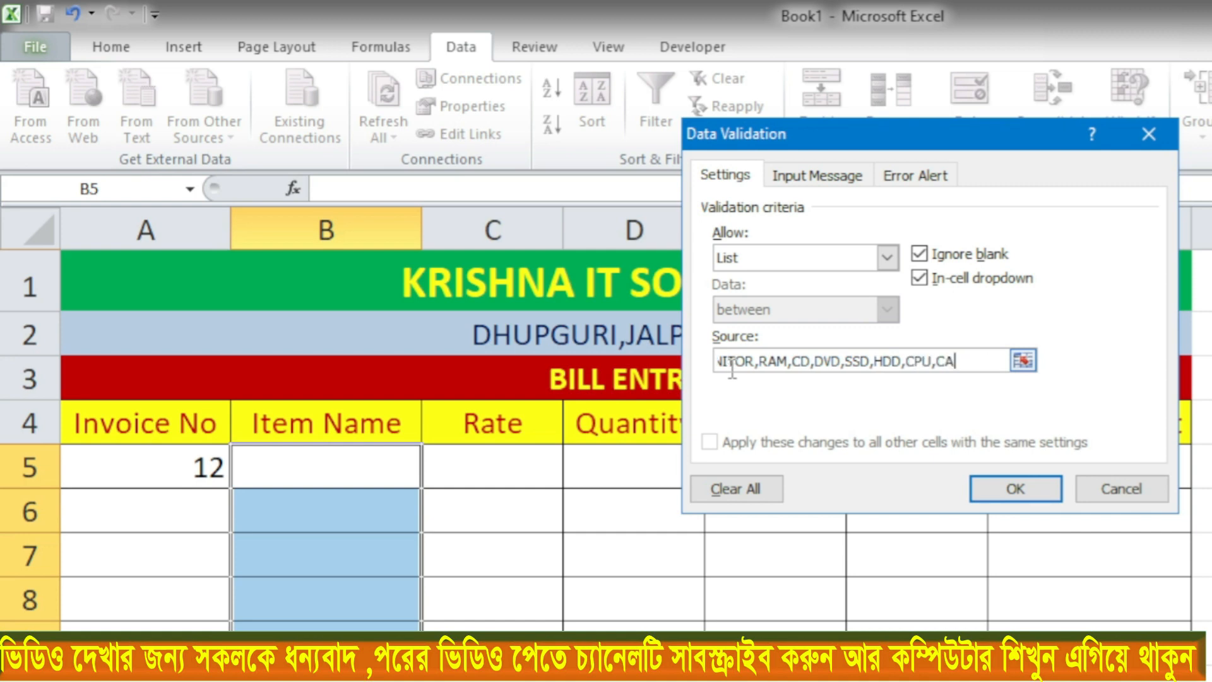
pyautogui.write('BINET,FAN')
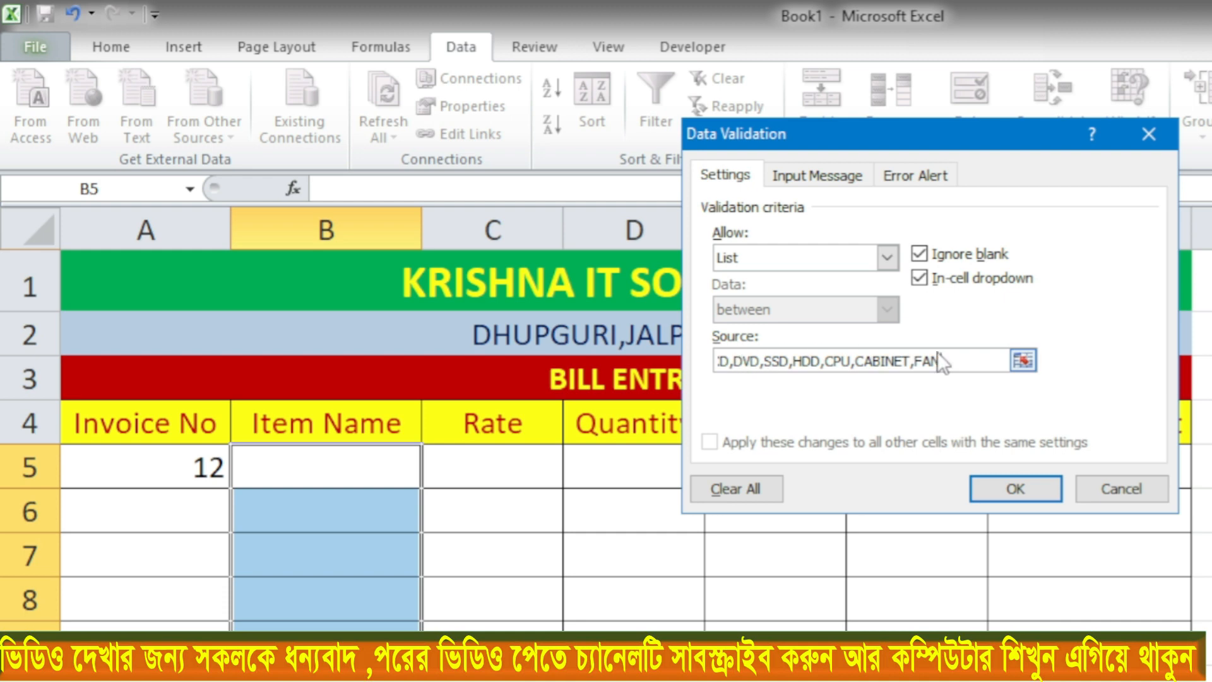
pyautogui.click(1013, 491)
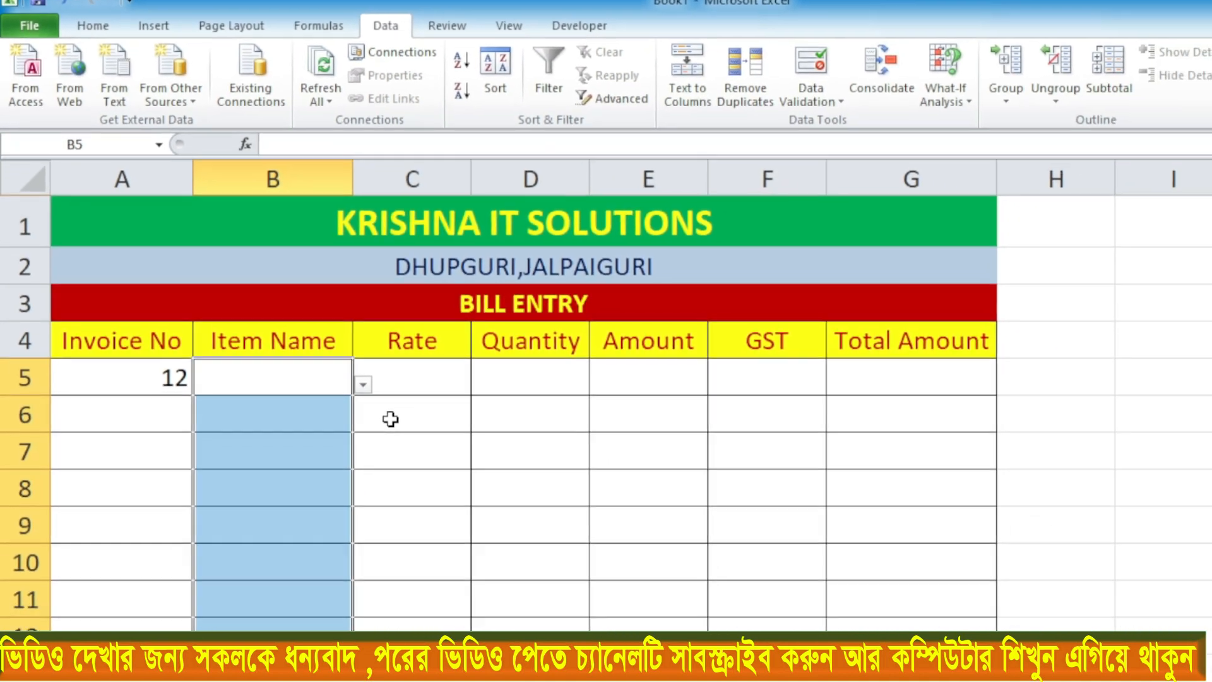
pyautogui.click(493, 510)
# - Look through the item choices for cell B5 and pick MOUSE
pyautogui.click(254, 359)
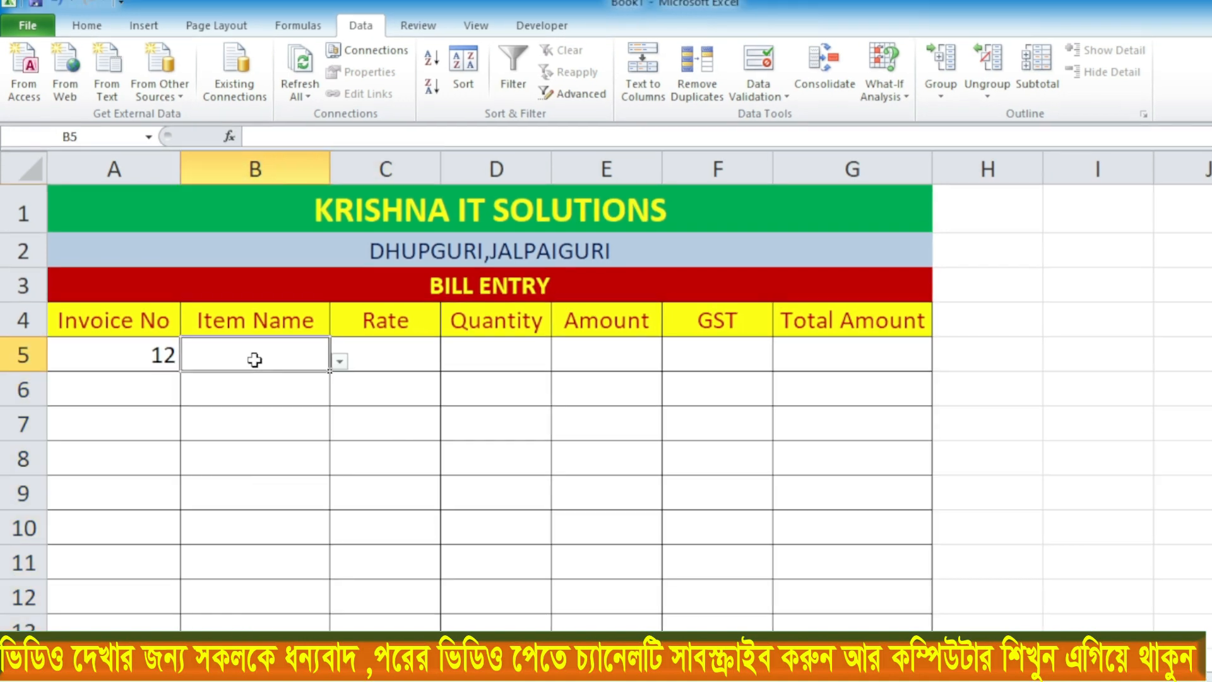
pyautogui.click(339, 361)
pyautogui.moveTo(326, 430); pyautogui.dragTo(331, 457)
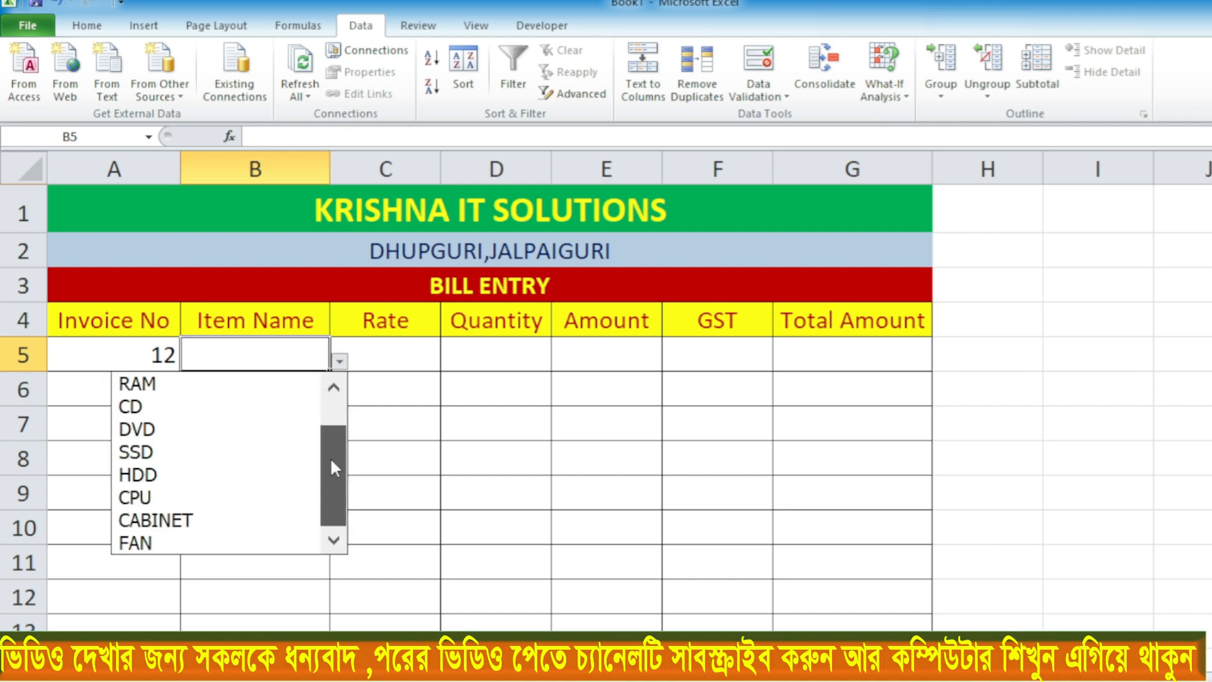
pyautogui.moveTo(332, 503); pyautogui.dragTo(332, 435)
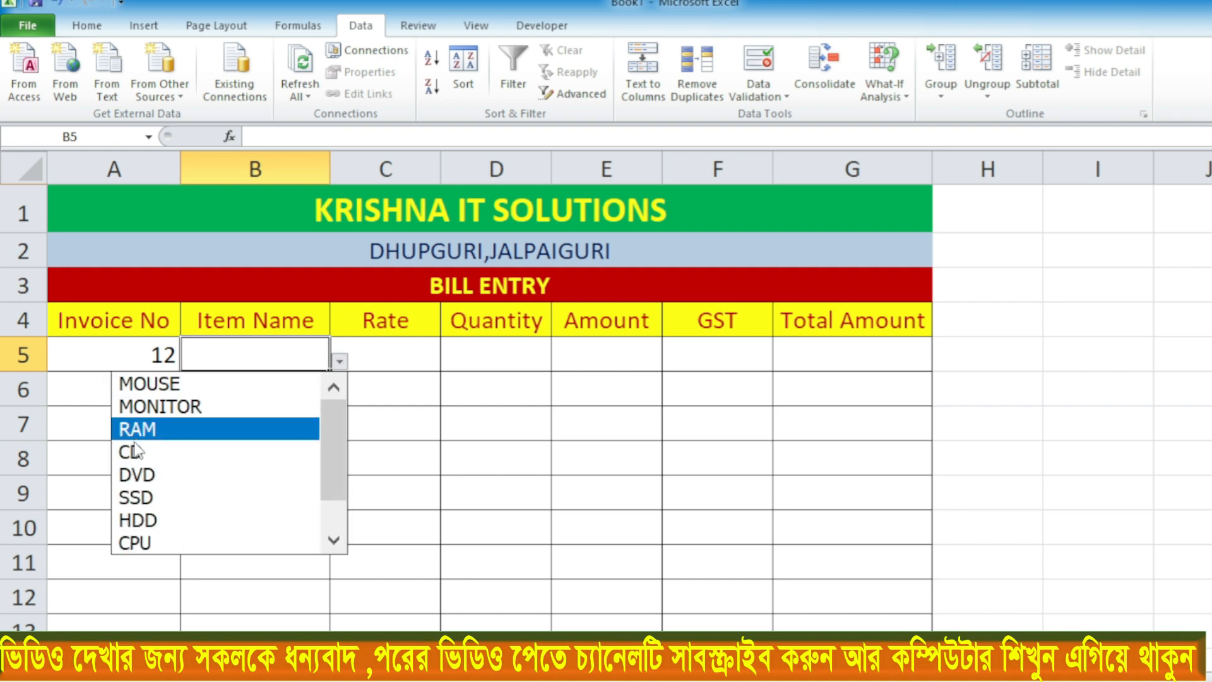
pyautogui.click(135, 384)
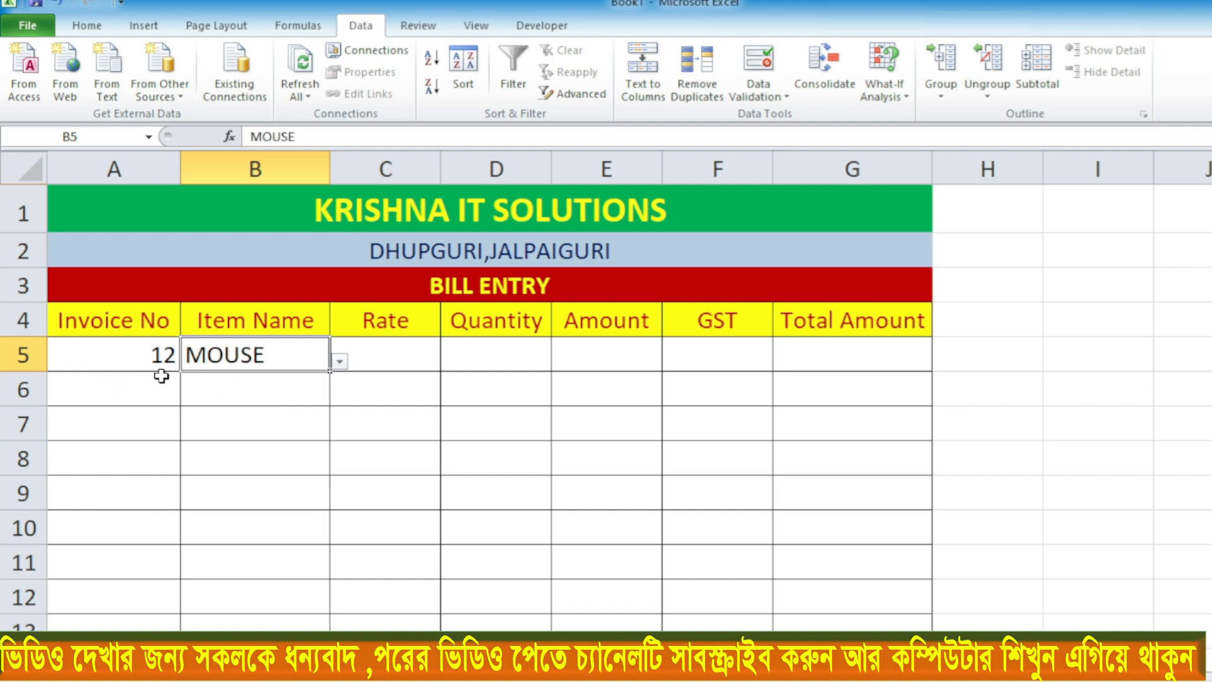
# - Enter a rate of 230 in C5 and a quantity of 50 in D5 for the MOUSE entry
pyautogui.click(366, 355)
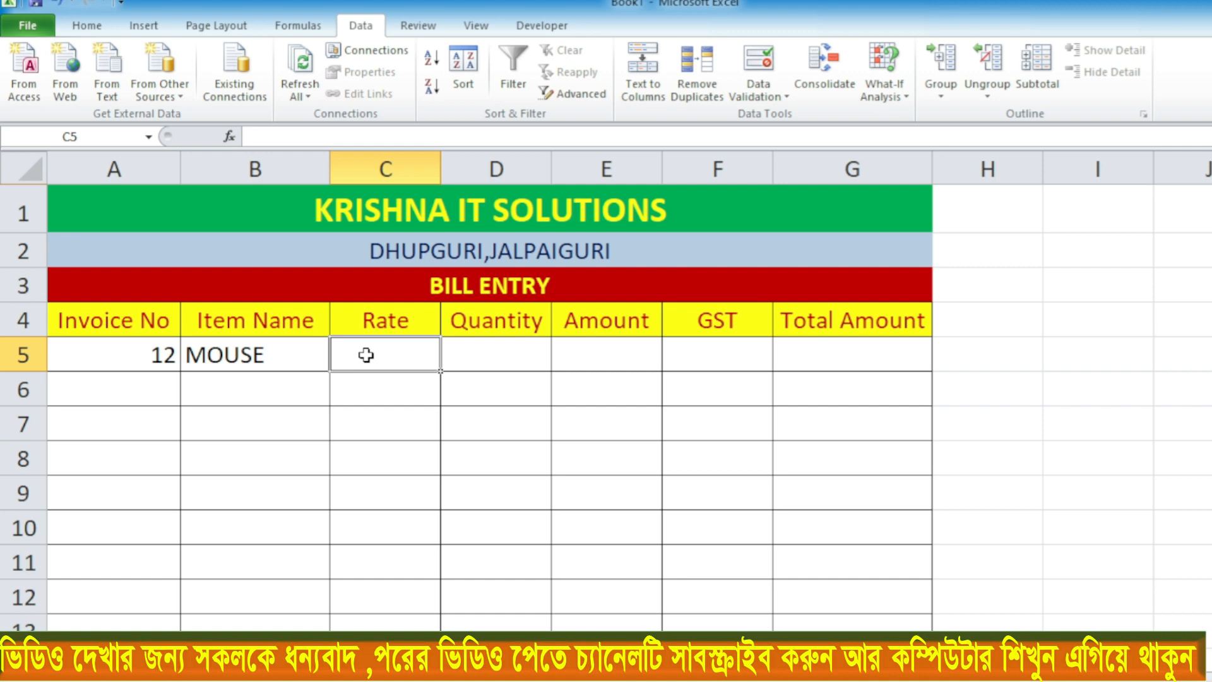
pyautogui.write('2')
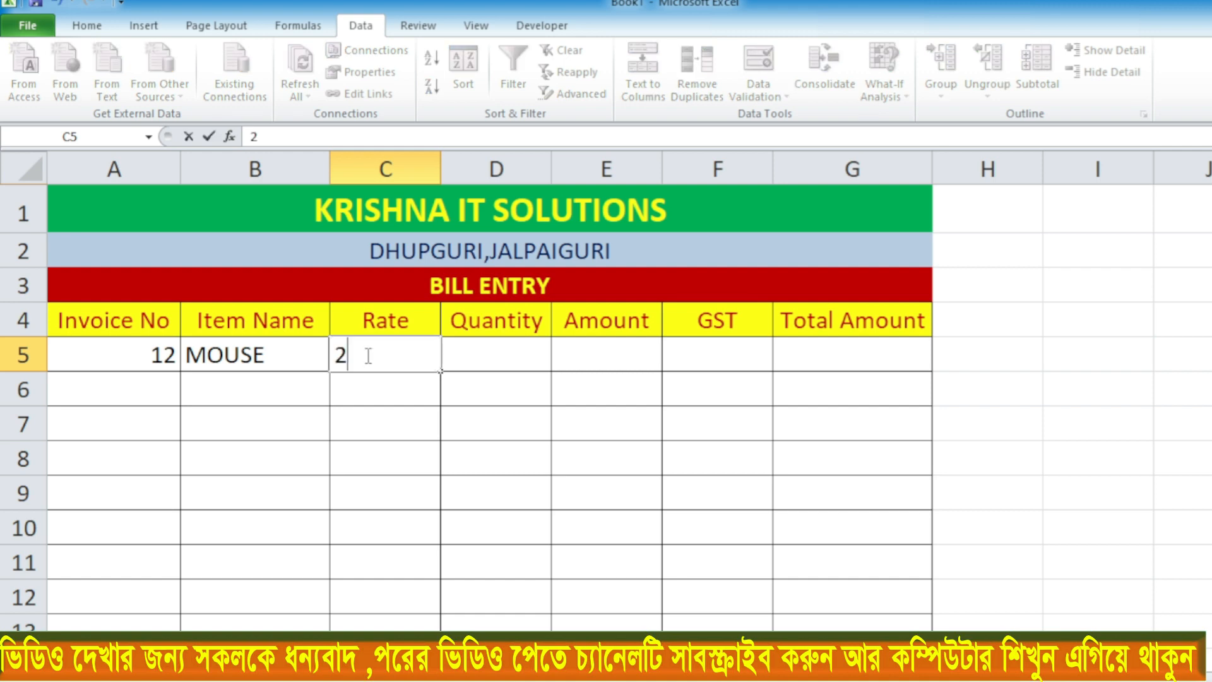
pyautogui.write('30')
pyautogui.click(486, 355)
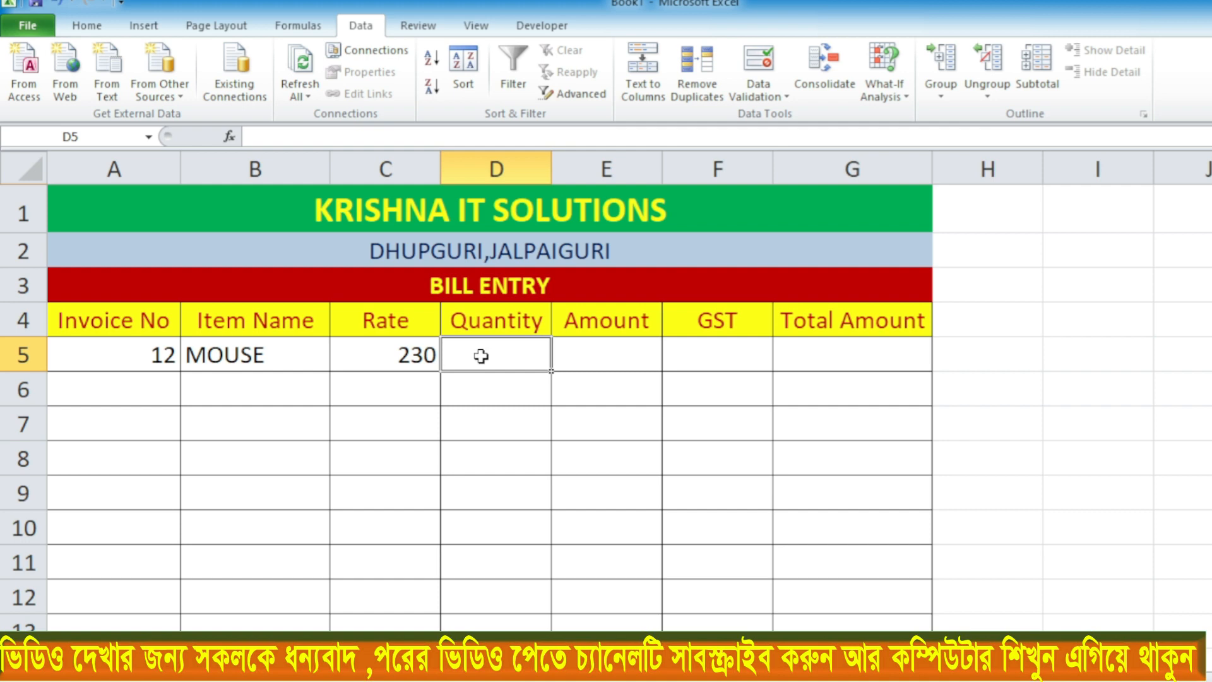
pyautogui.write('50')
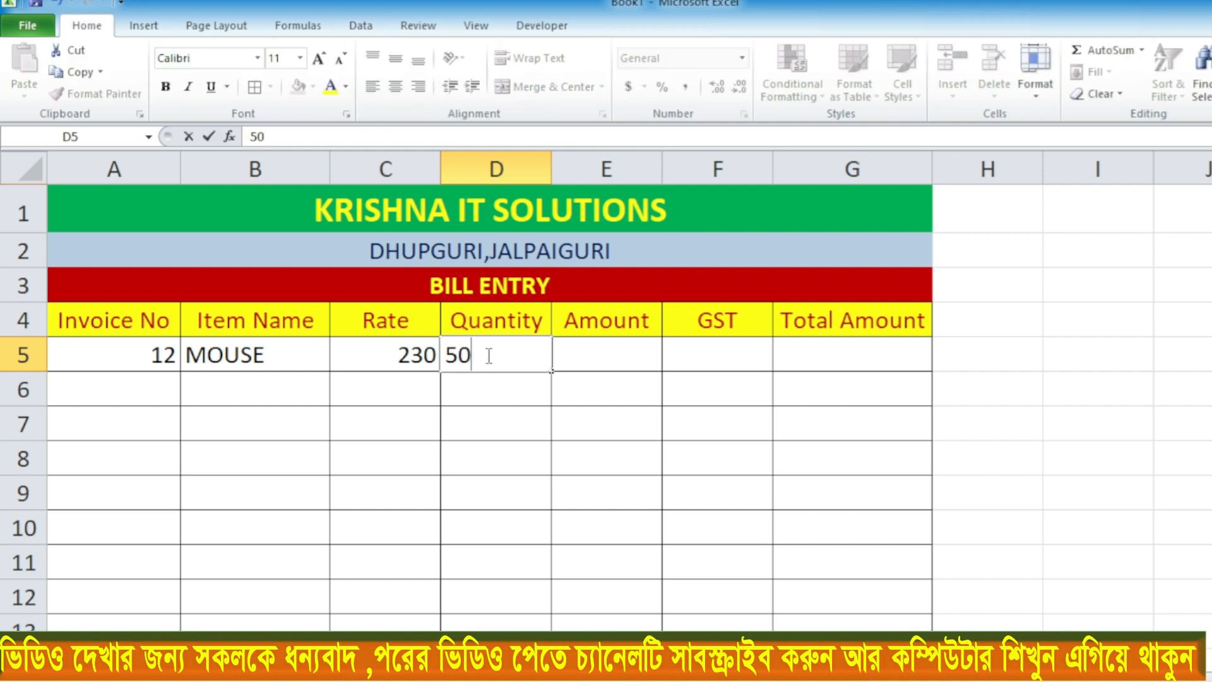
pyautogui.click(498, 400)
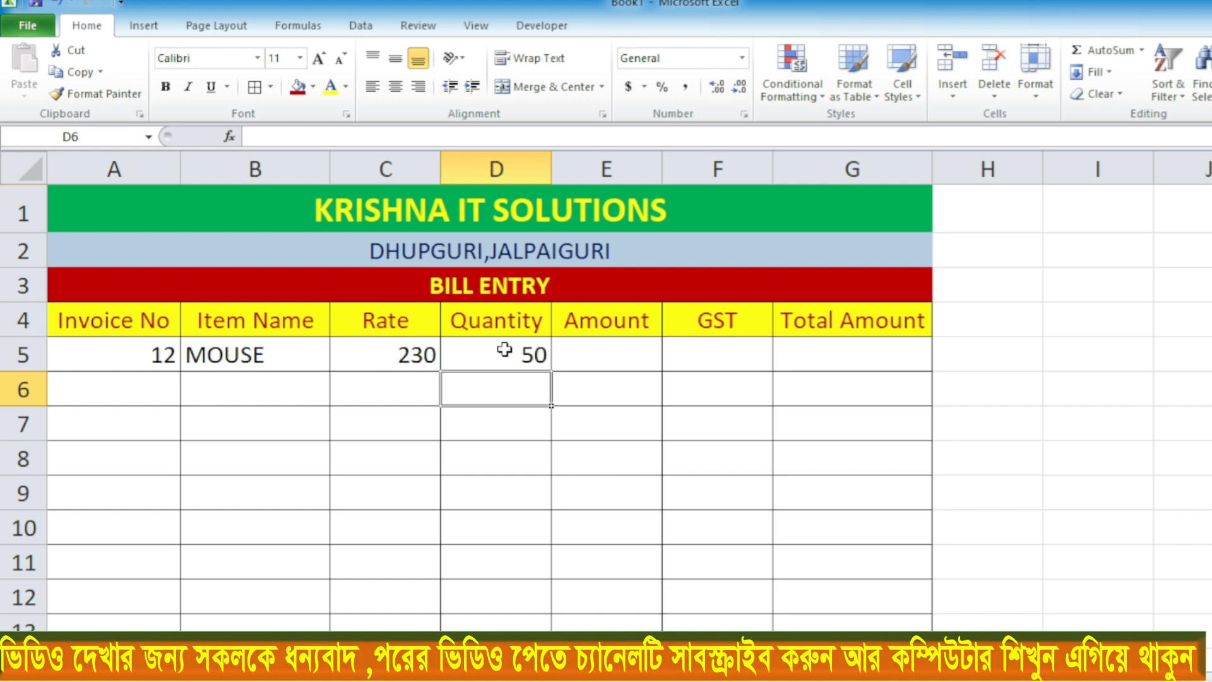
# - Calculate the Amount in E5 by multiplying rate by quantity with the formula =C5*D5
pyautogui.click(597, 355)
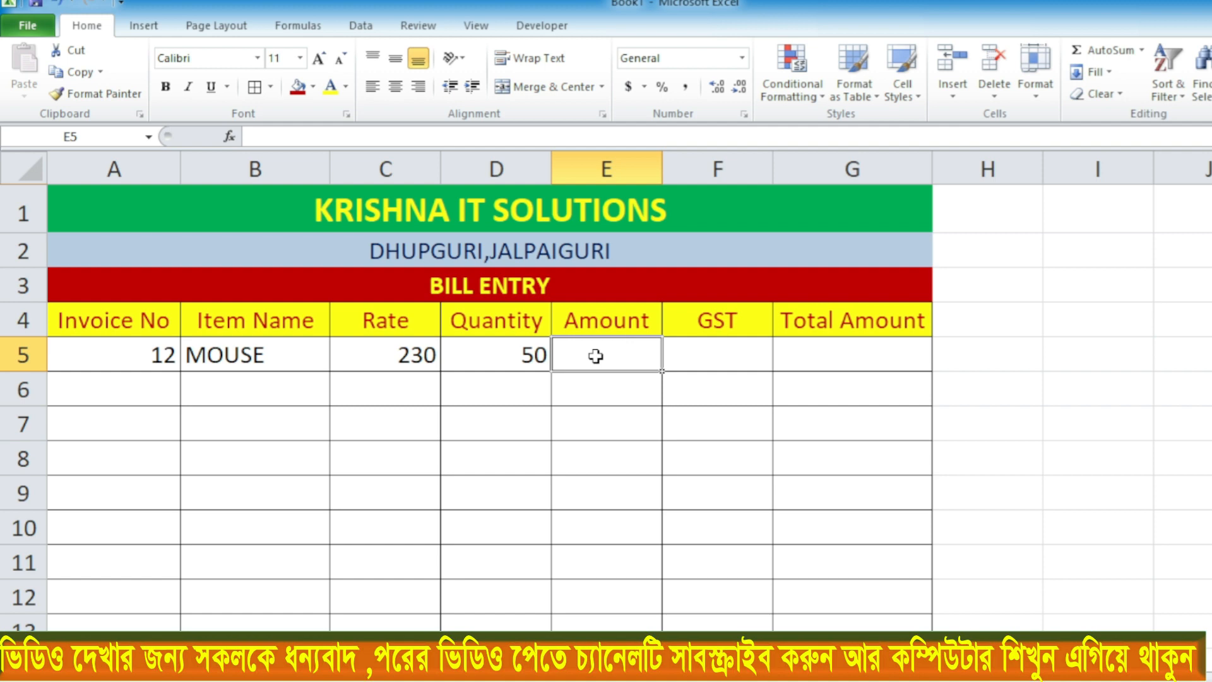
pyautogui.write('=')
pyautogui.click(382, 356)
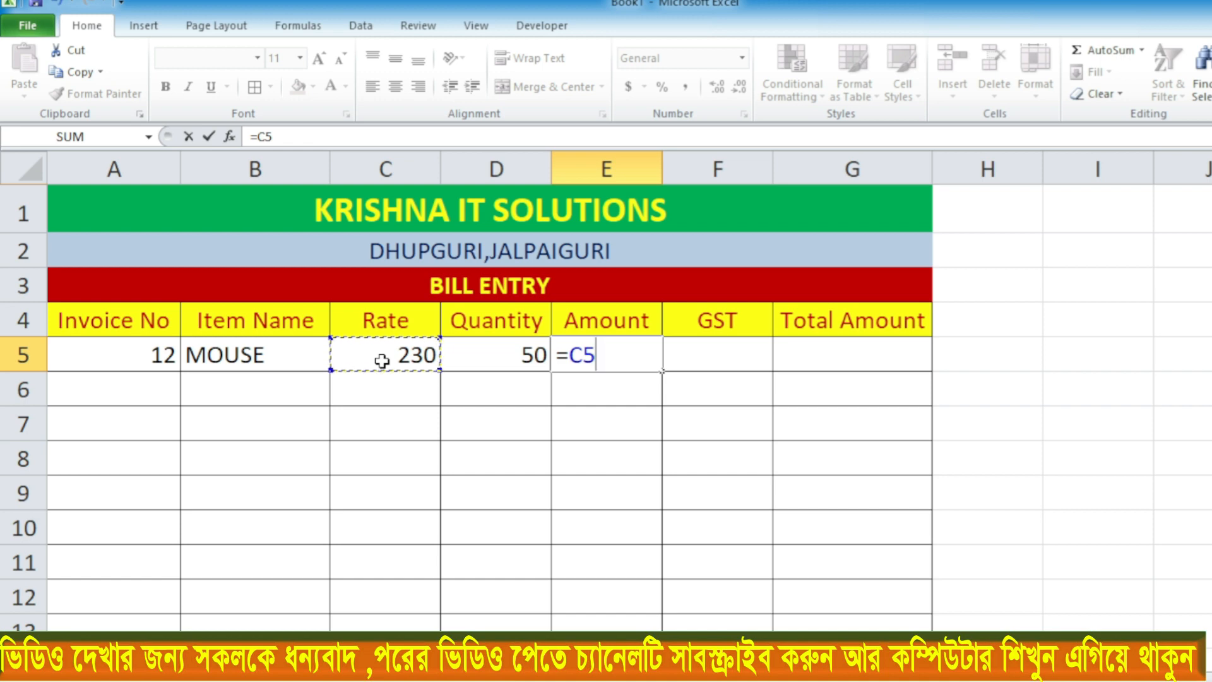
pyautogui.write('*')
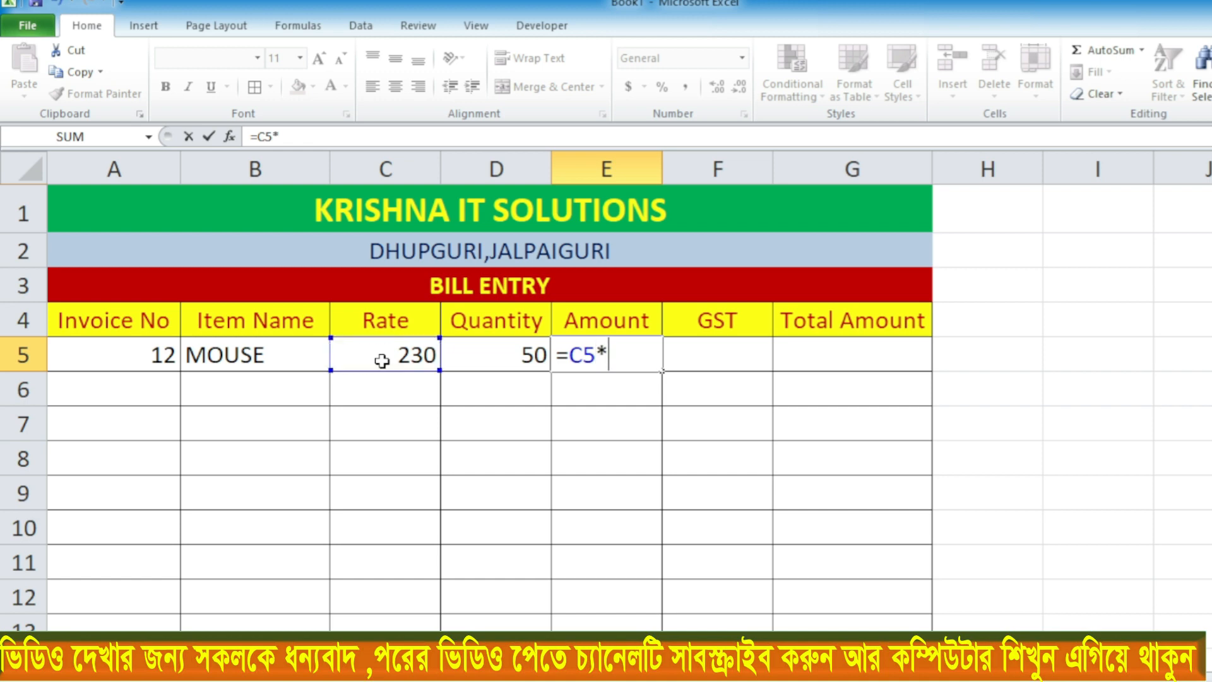
pyautogui.click(492, 355)
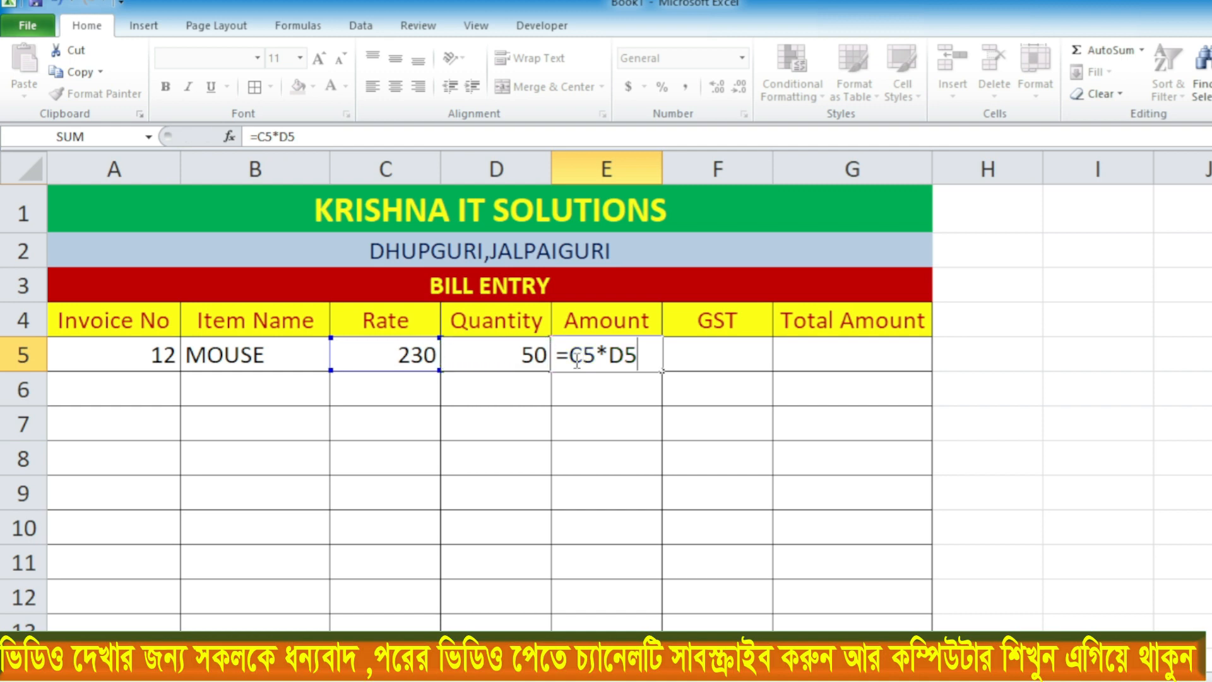
pyautogui.press('Return')
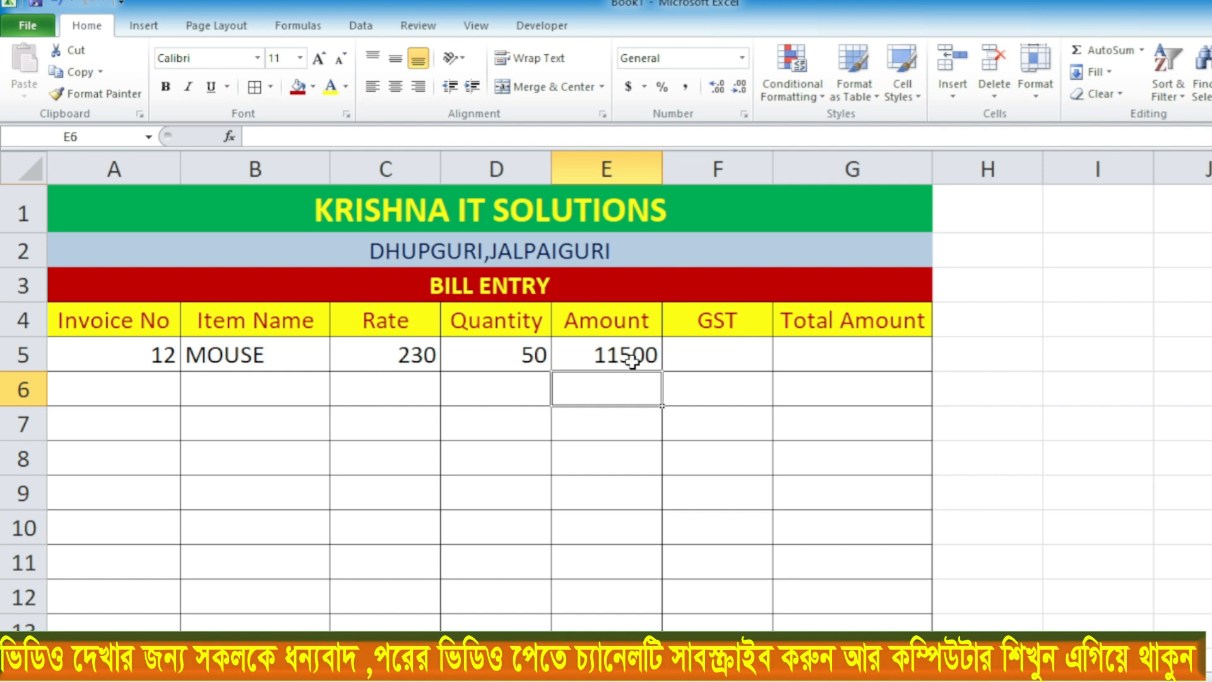
# - Extend the GST column heading in F4 so it reads GST 18%
pyautogui.click(699, 354)
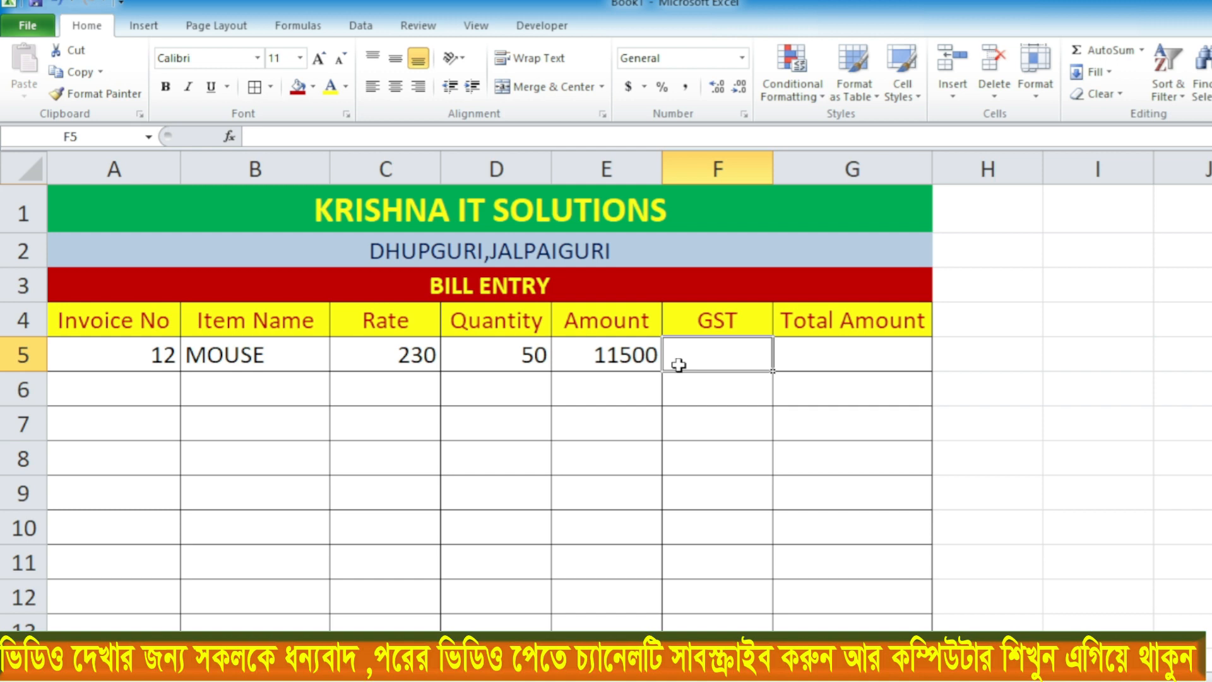
pyautogui.doubleClick(738, 325)
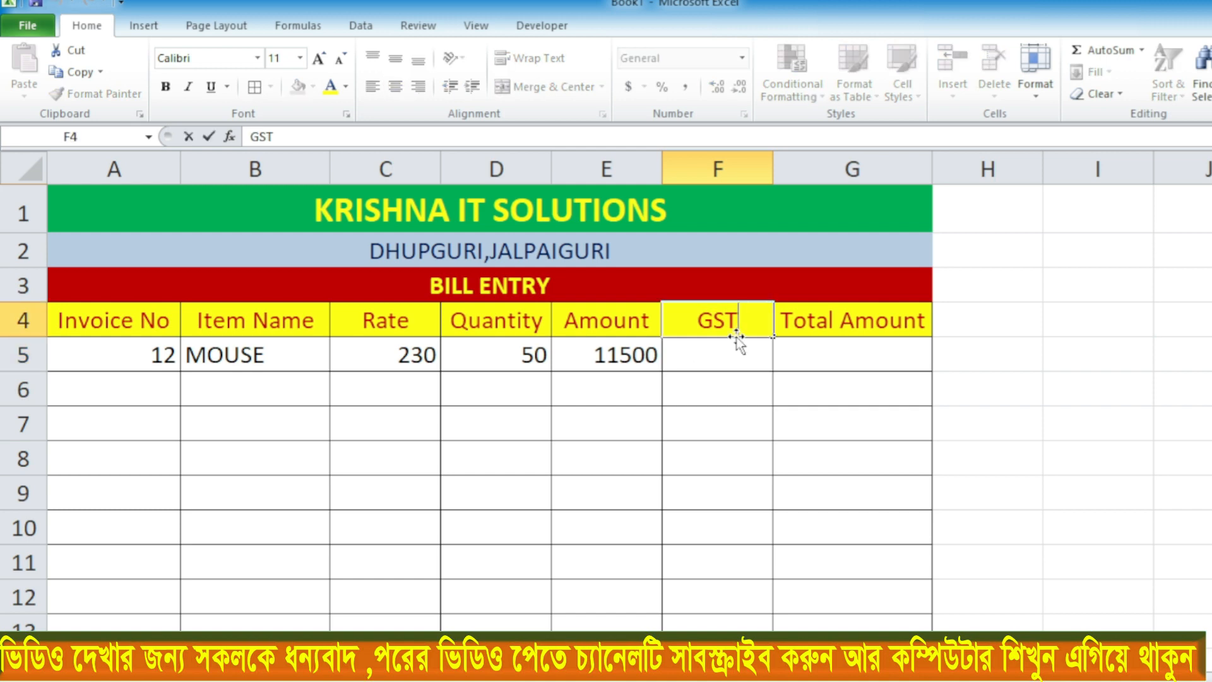
pyautogui.write('18')
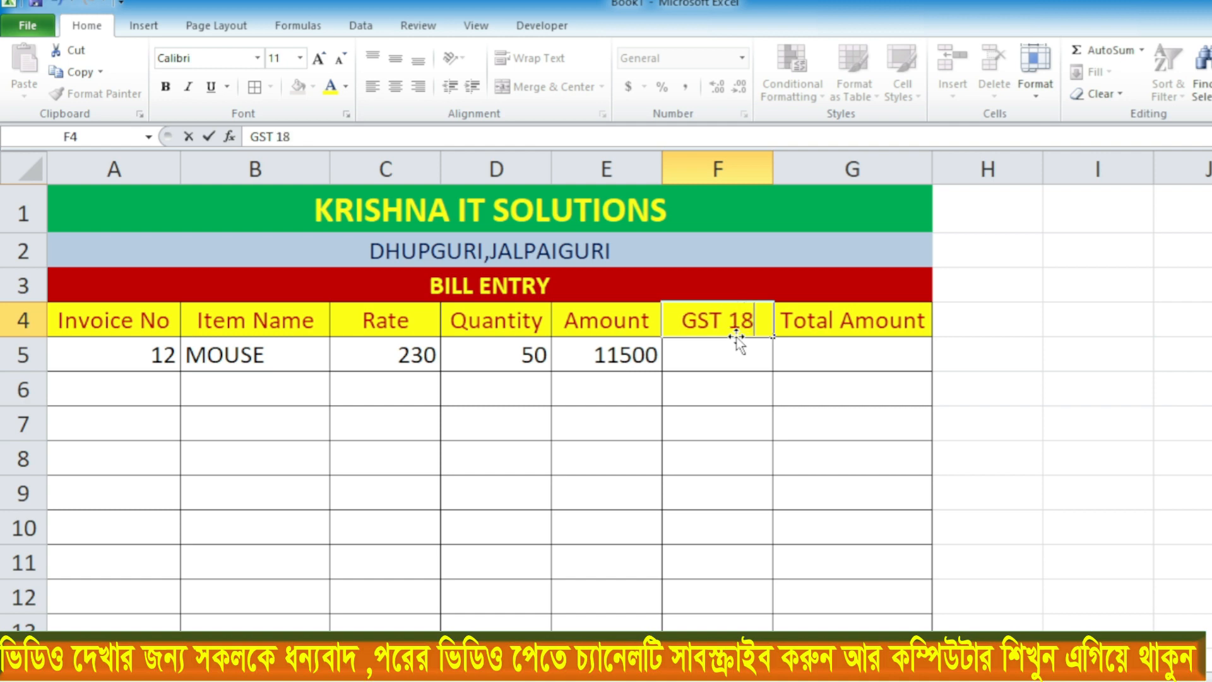
pyautogui.write('%')
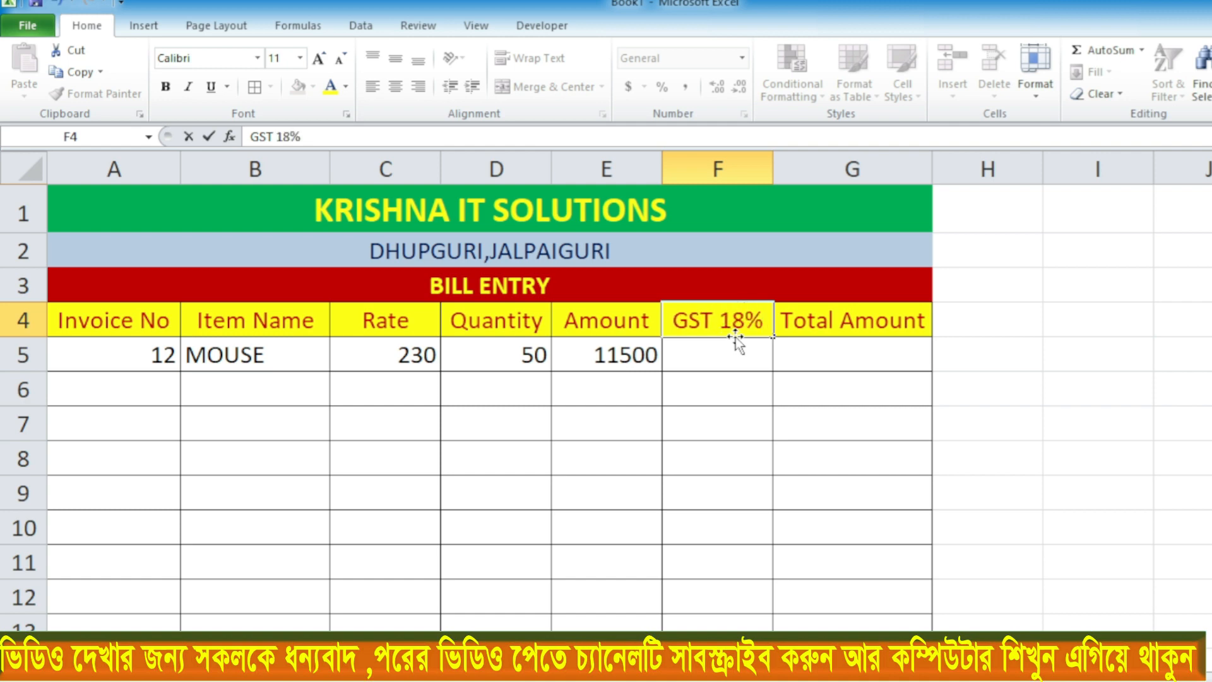
# - Calculate the GST in F5 as 18% of the amount with the formula =E5*18%
pyautogui.click(709, 352)
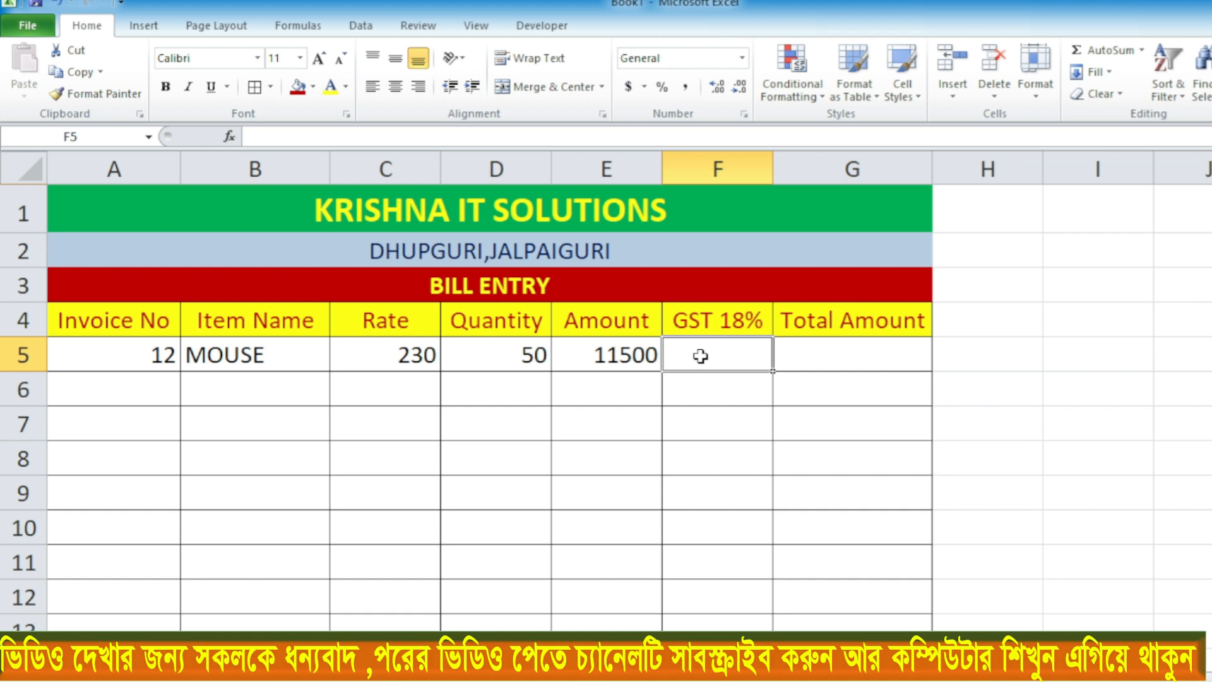
pyautogui.write('=')
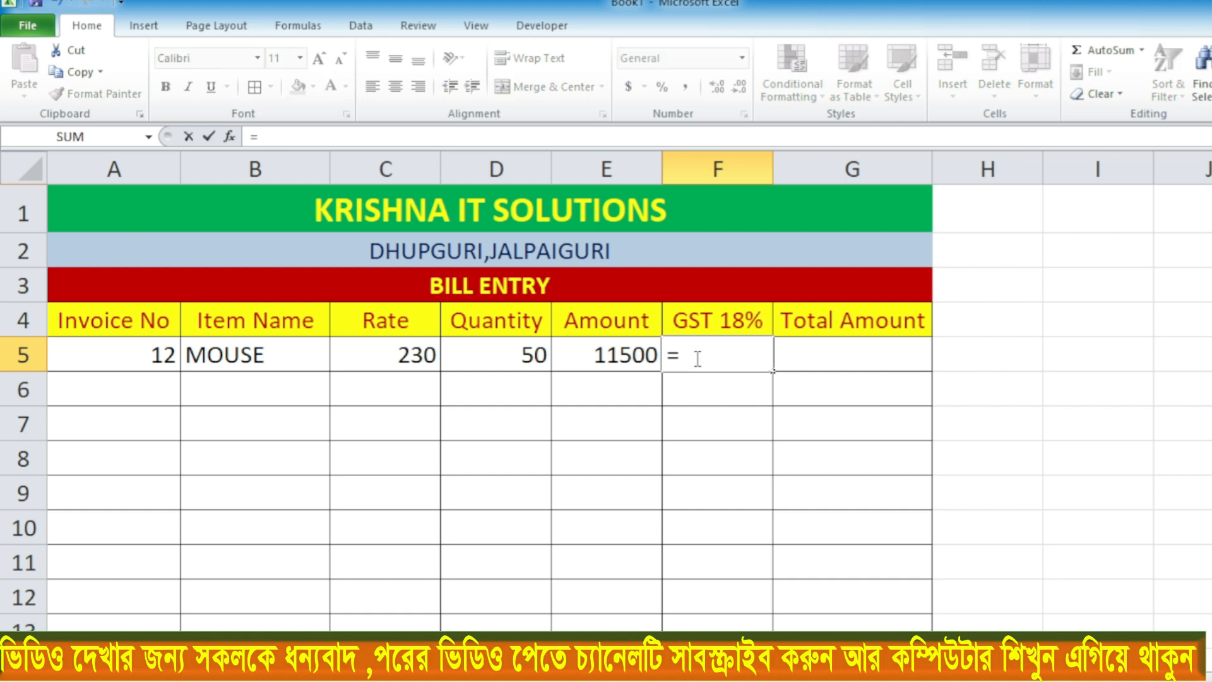
pyautogui.click(619, 357)
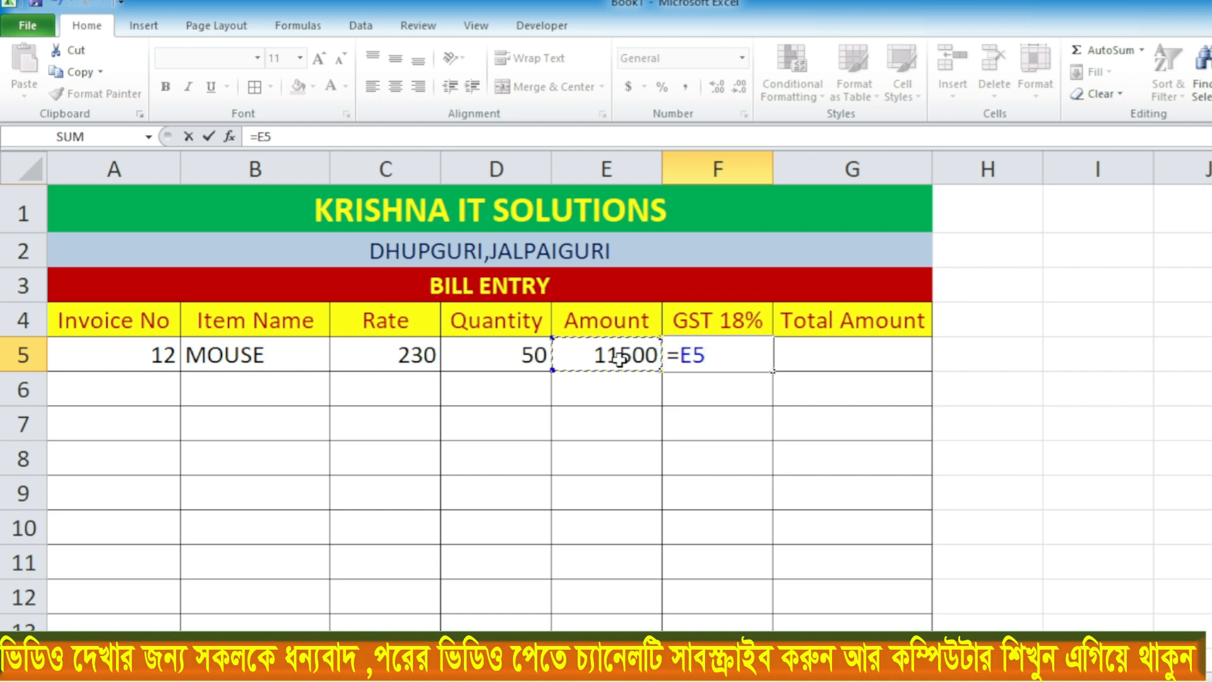
pyautogui.write('*18%')
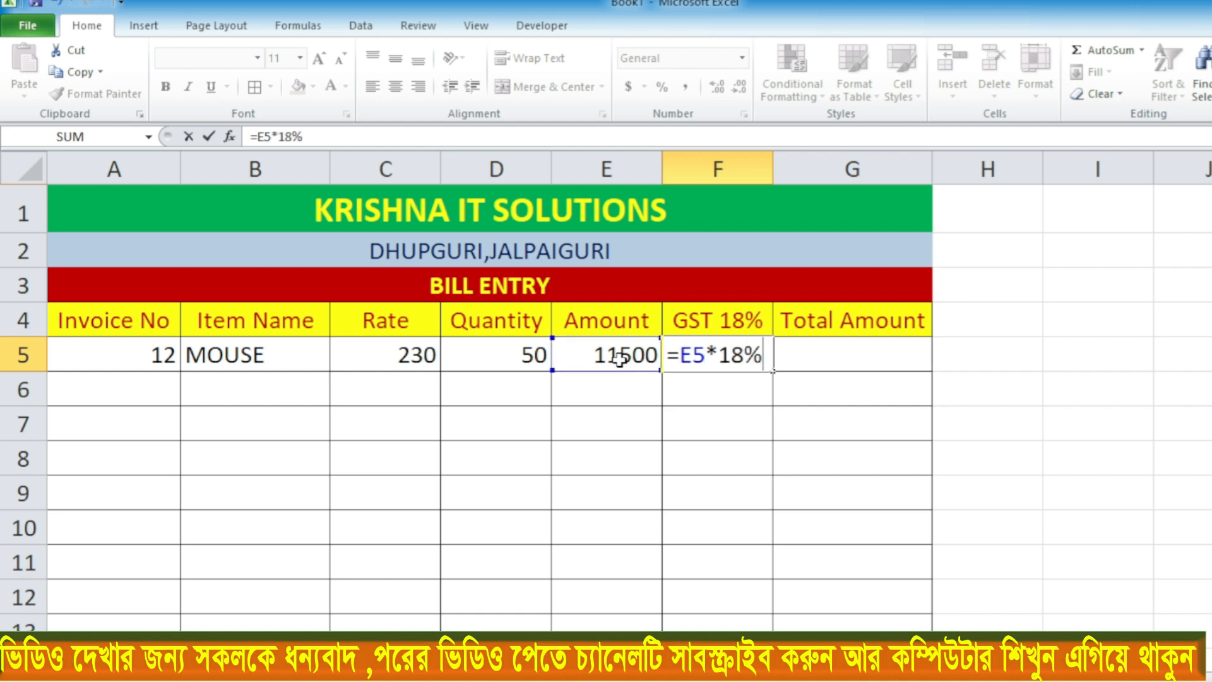
pyautogui.press('Return')
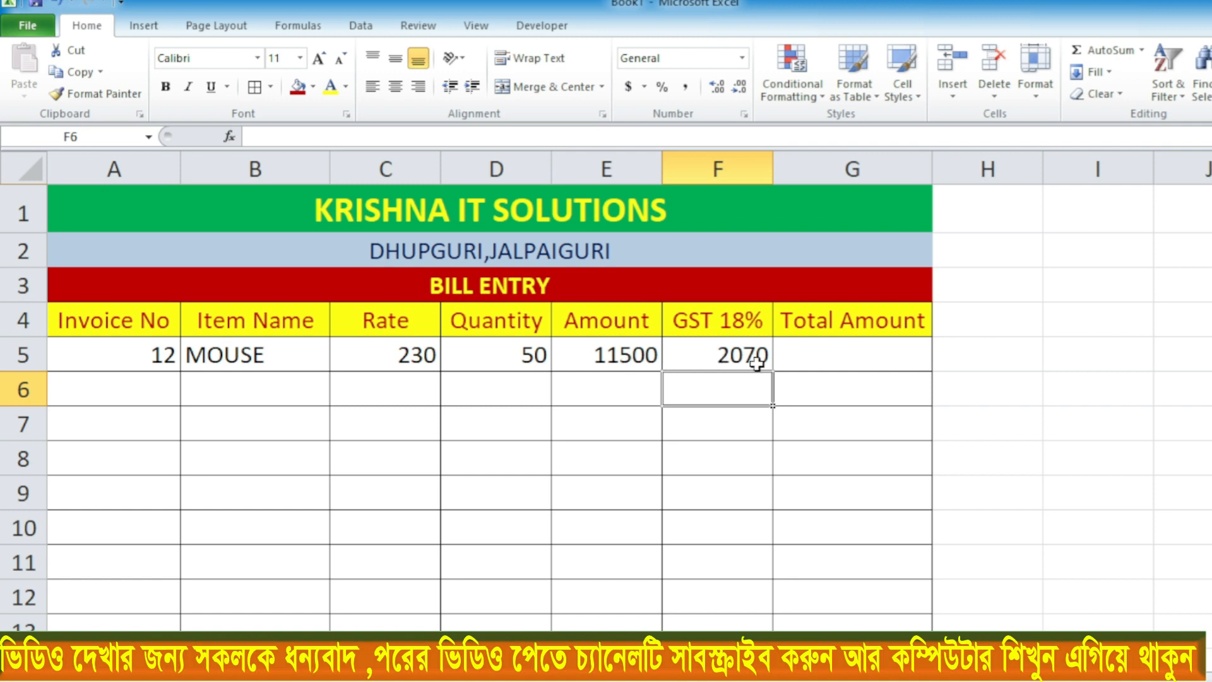
# - Calculate the Total Amount in G5 by adding the amount and GST with the formula =E5+F5
pyautogui.click(851, 350)
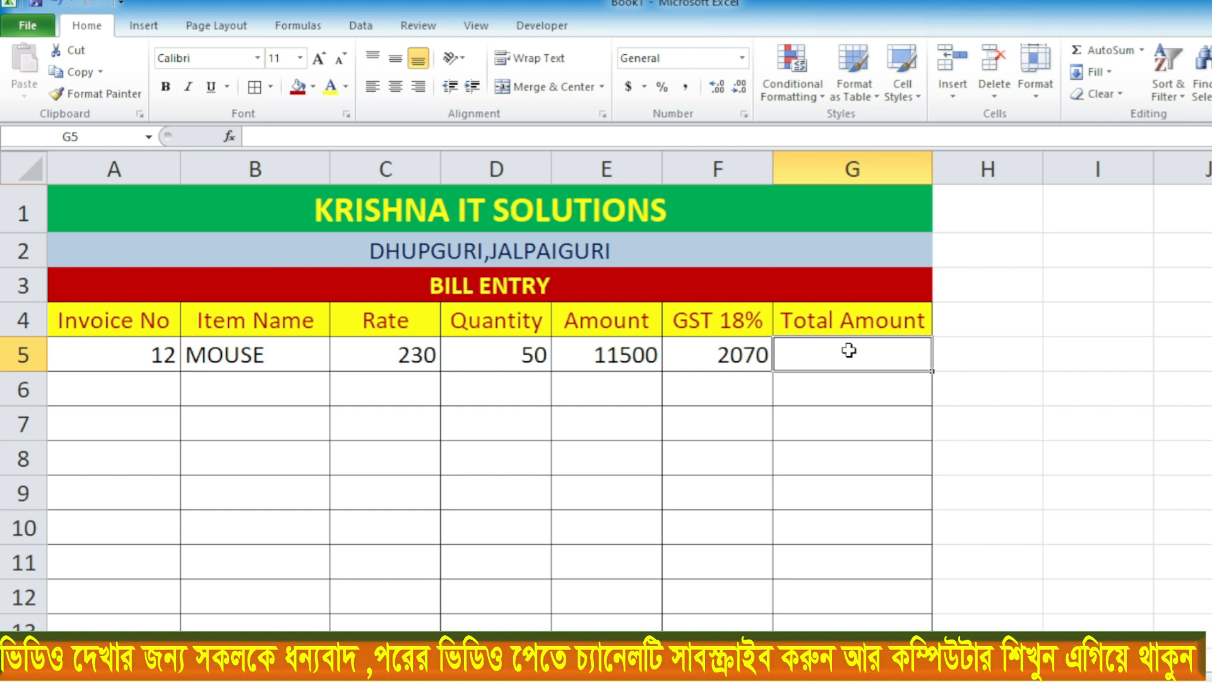
pyautogui.write('=')
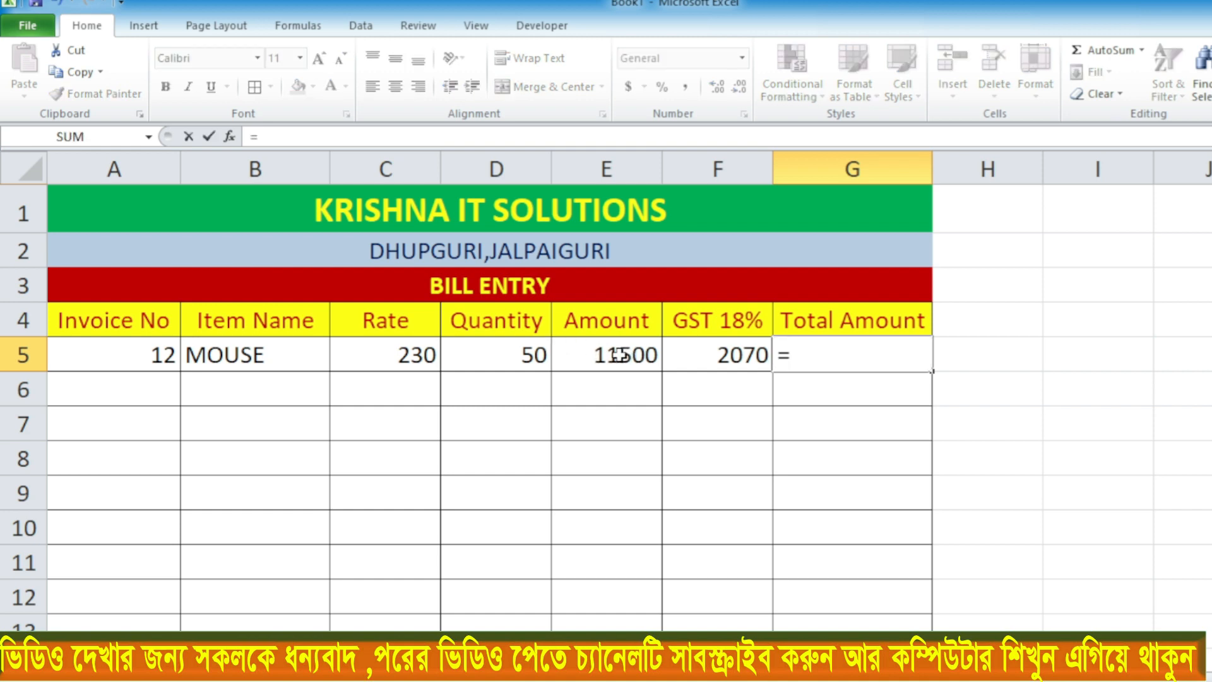
pyautogui.click(618, 354)
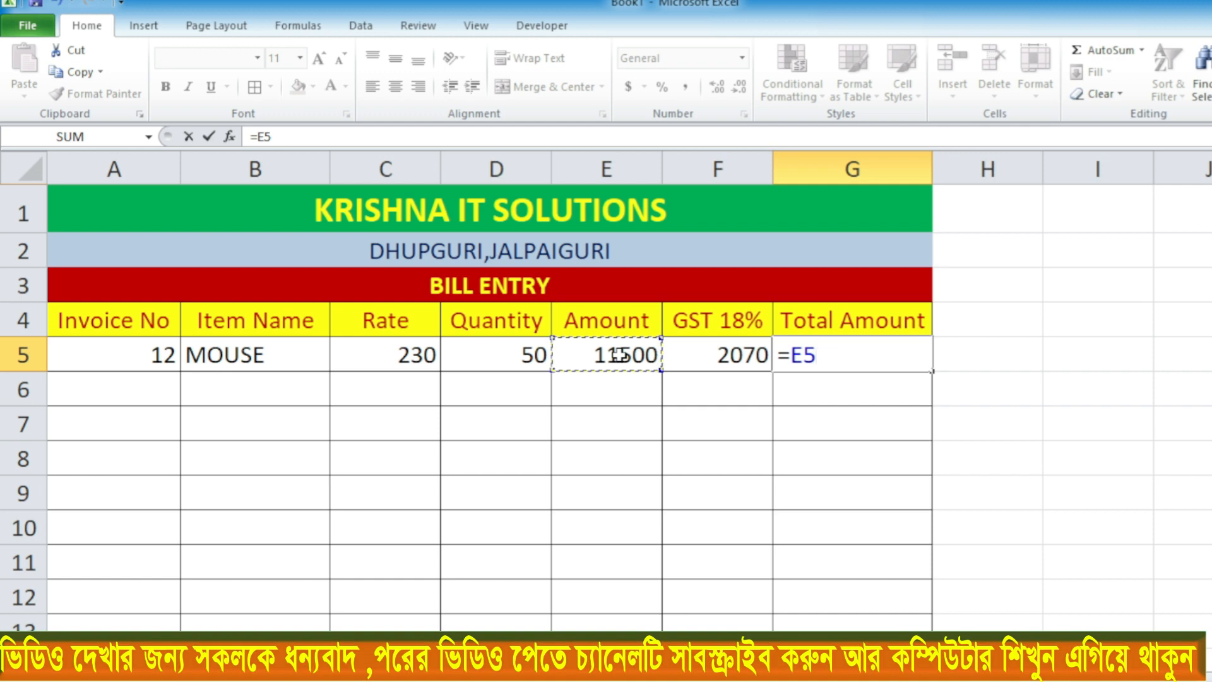
pyautogui.write('+')
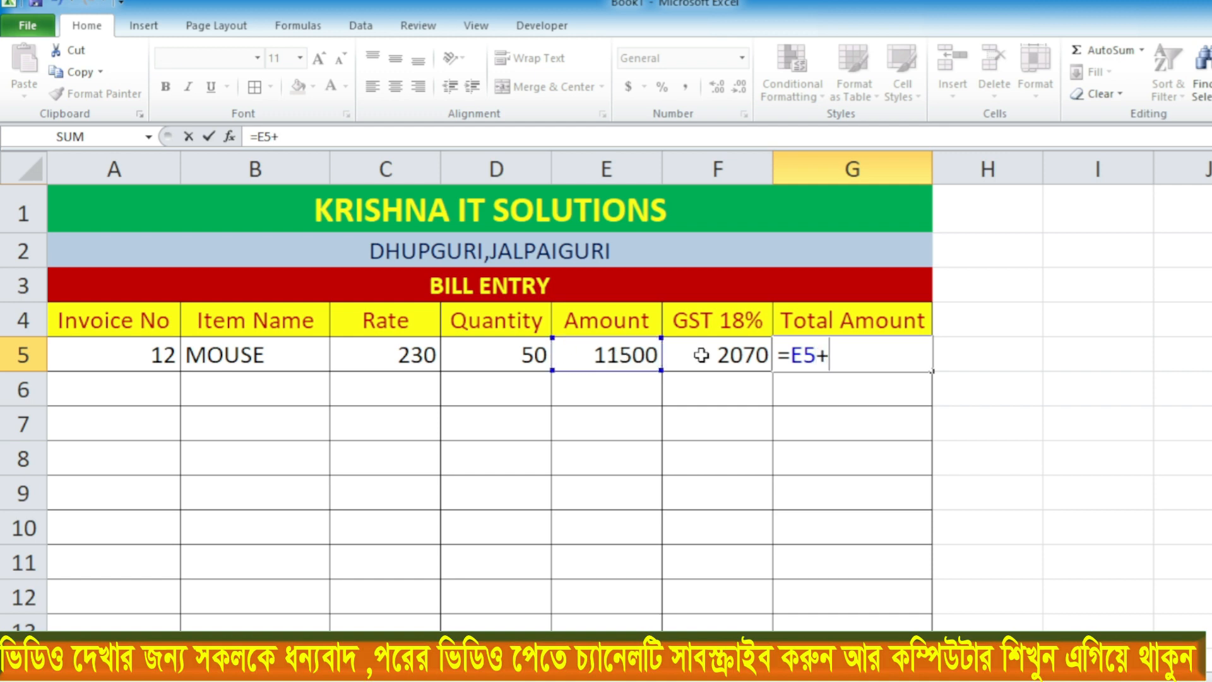
pyautogui.click(728, 356)
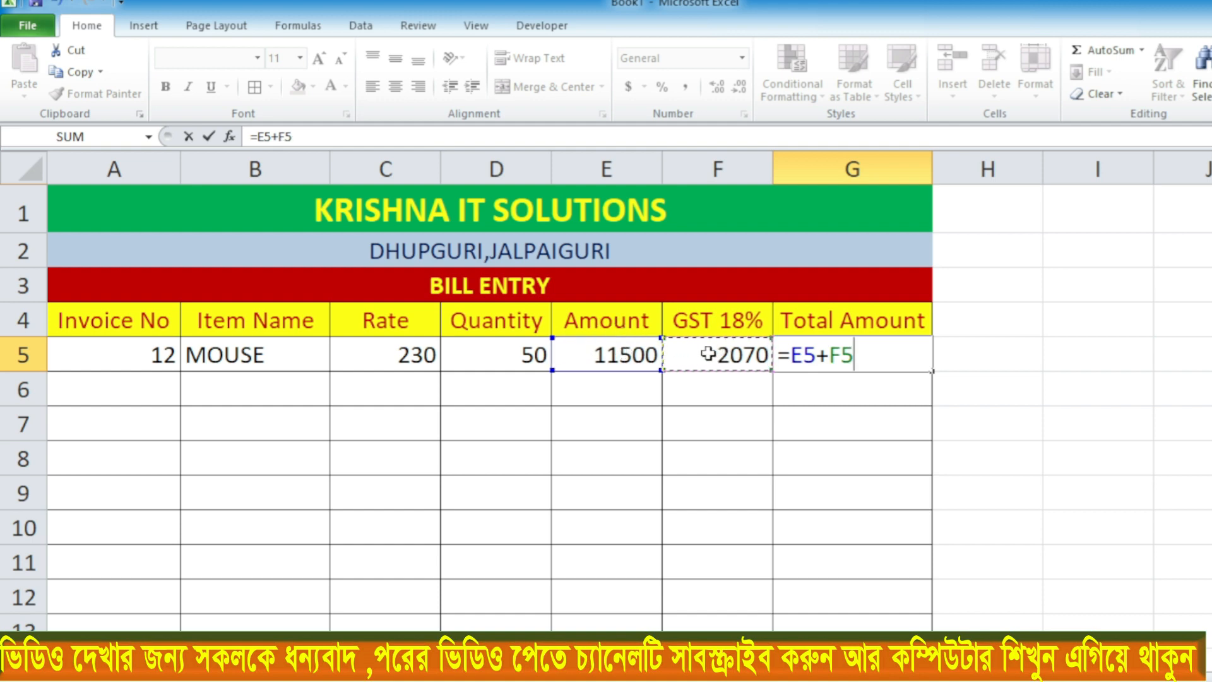
pyautogui.press('Return')
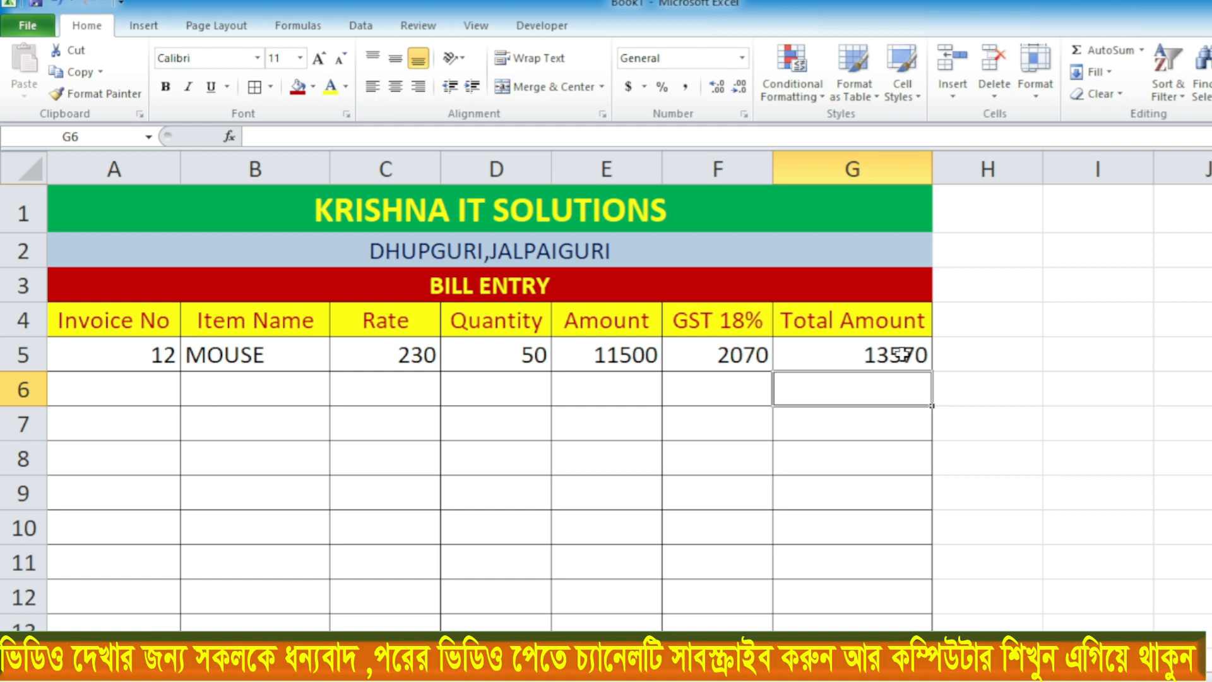
pyautogui.click(971, 357)
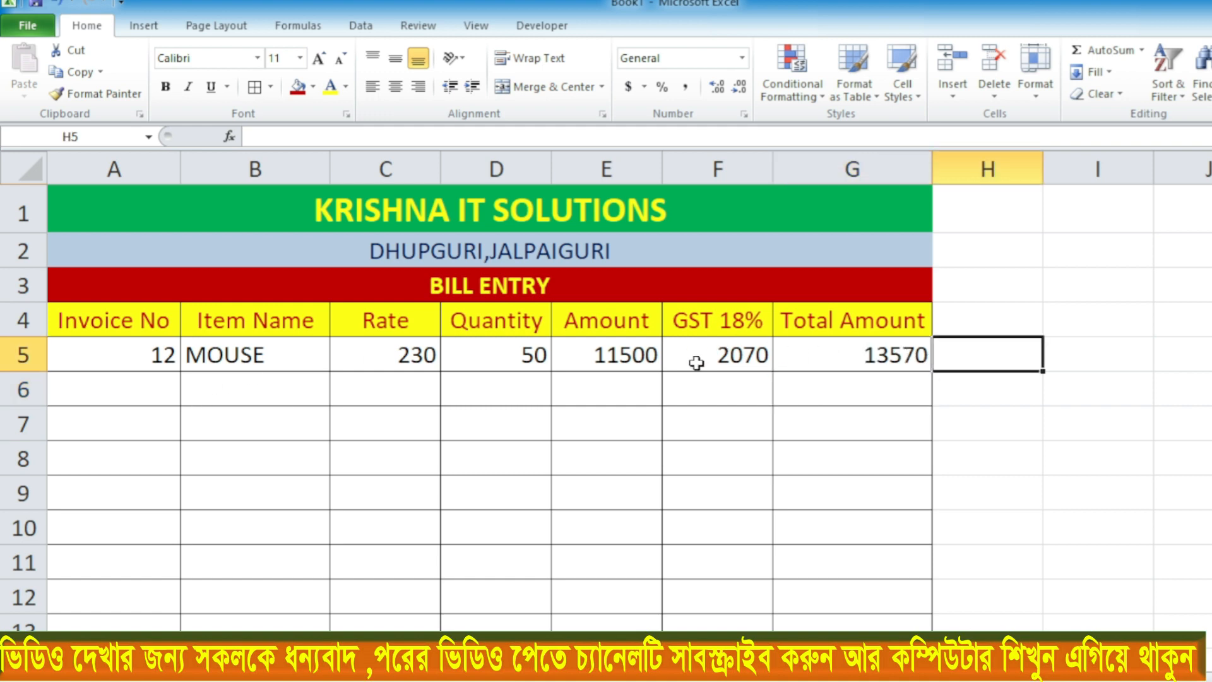
# - Fill the Amount, GST 18% and Total Amount formulas from row 5 down to row 19
pyautogui.click(636, 363)
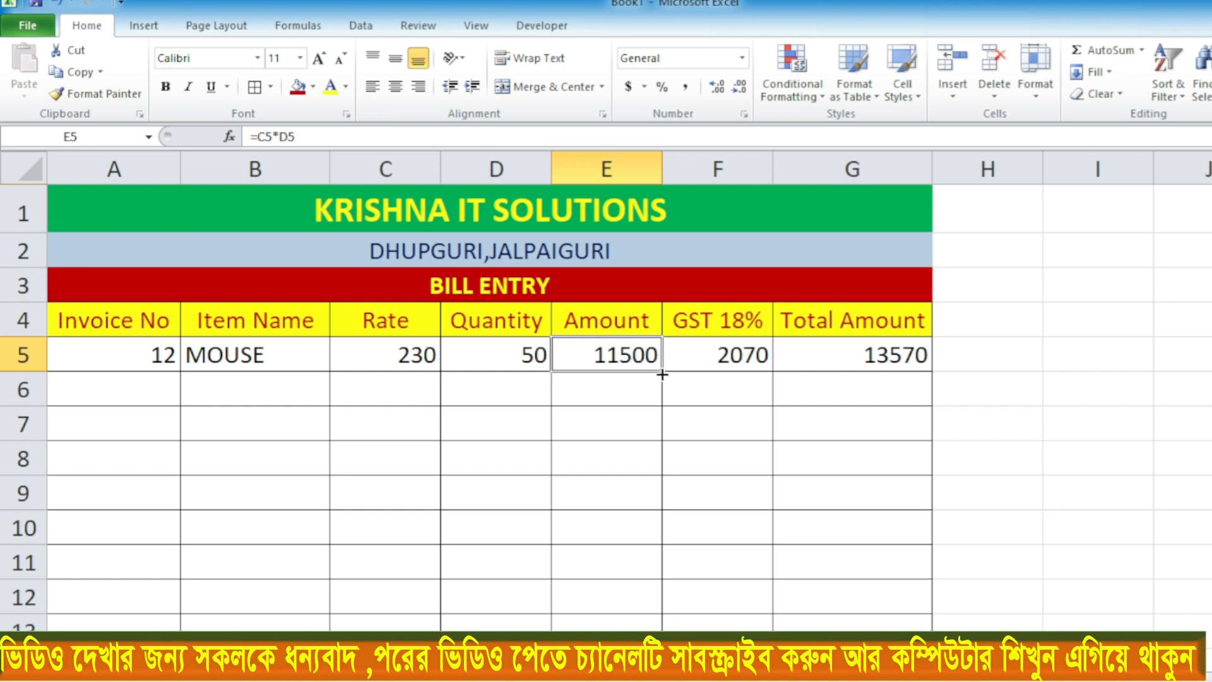
pyautogui.moveTo(662, 374); pyautogui.dragTo(644, 621)
pyautogui.scroll(2, 642, 599)
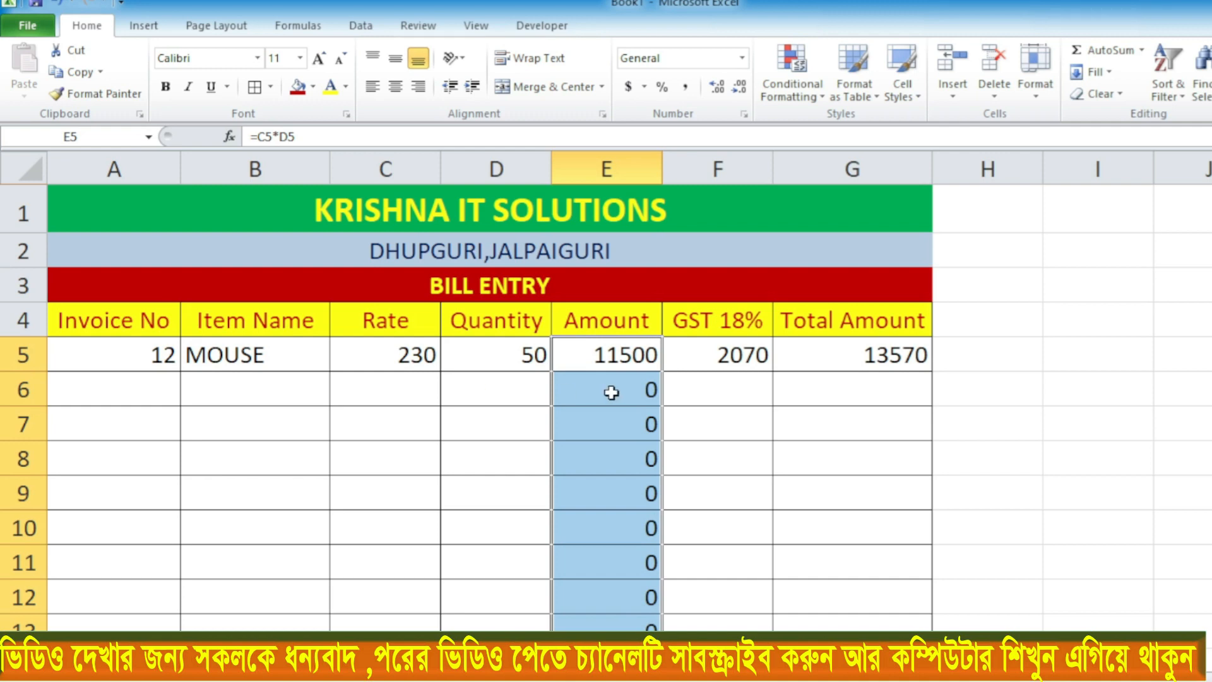
pyautogui.click(730, 357)
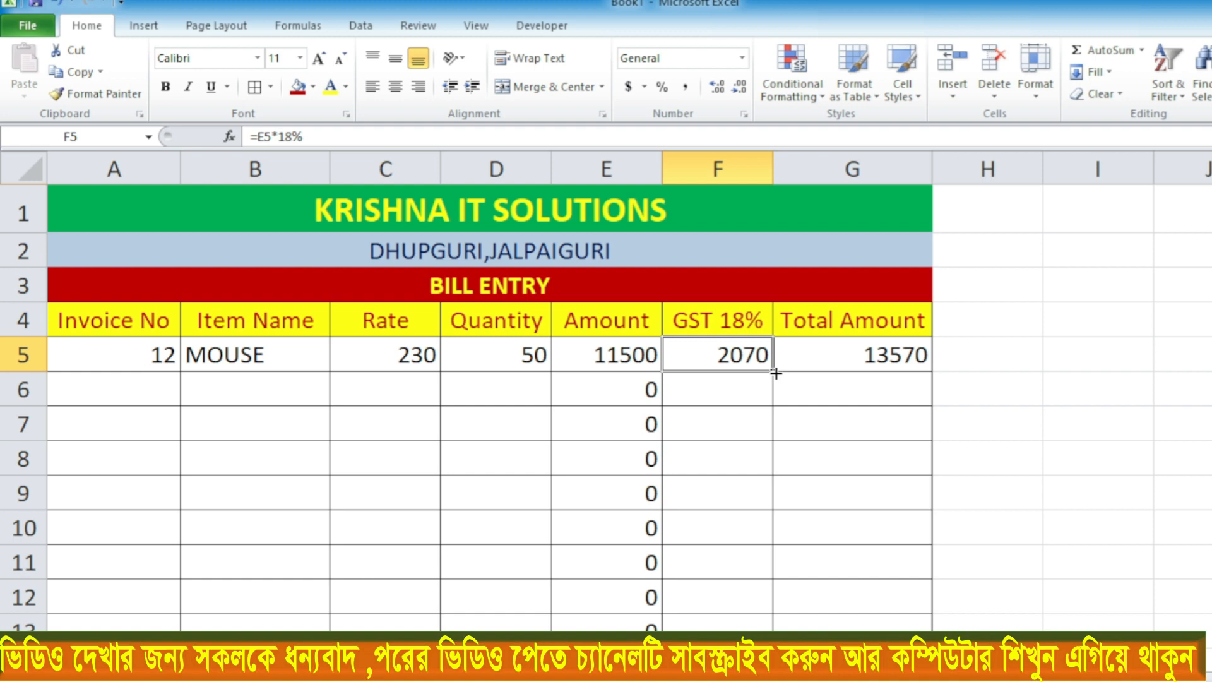
pyautogui.moveTo(776, 372); pyautogui.dragTo(757, 628)
pyautogui.scroll(2, 754, 505)
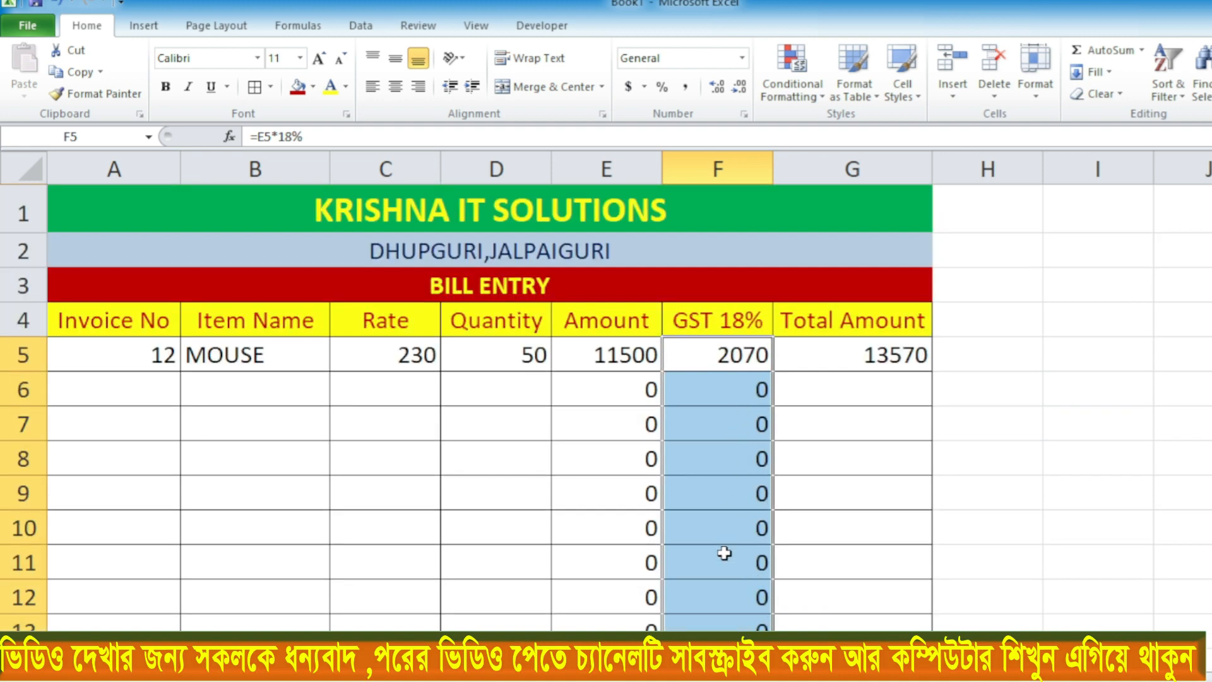
pyautogui.click(853, 356)
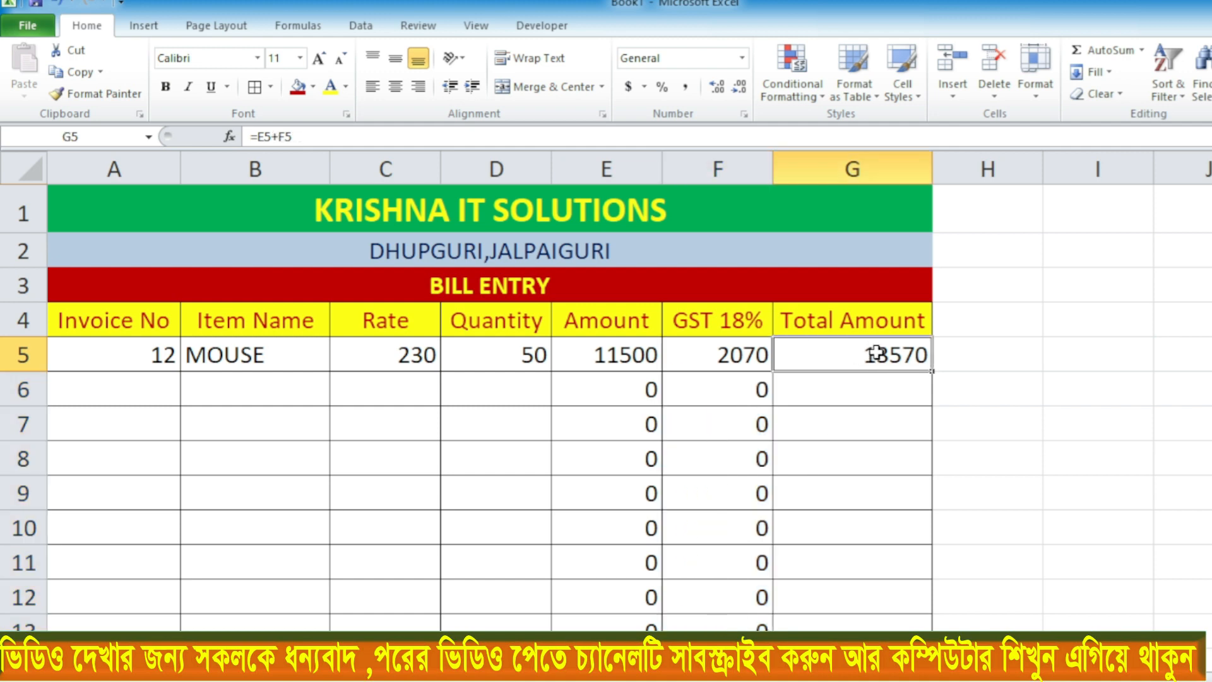
pyautogui.moveTo(934, 372); pyautogui.dragTo(891, 626)
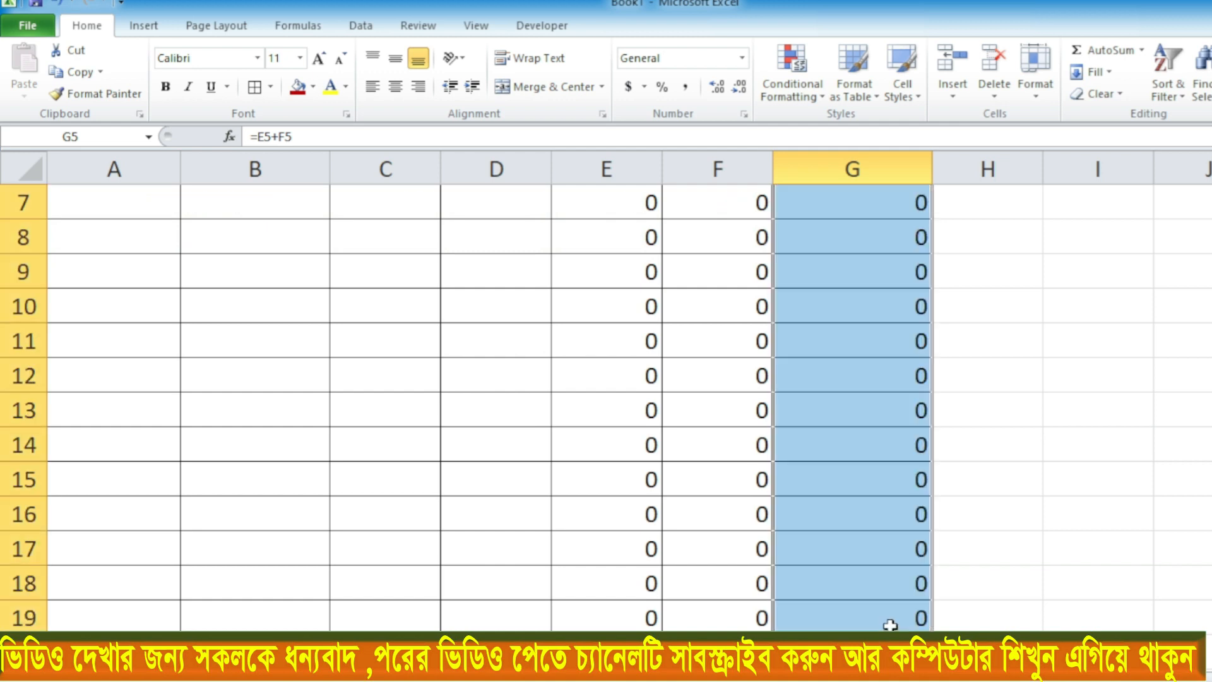
pyautogui.scroll(2, 665, 514)
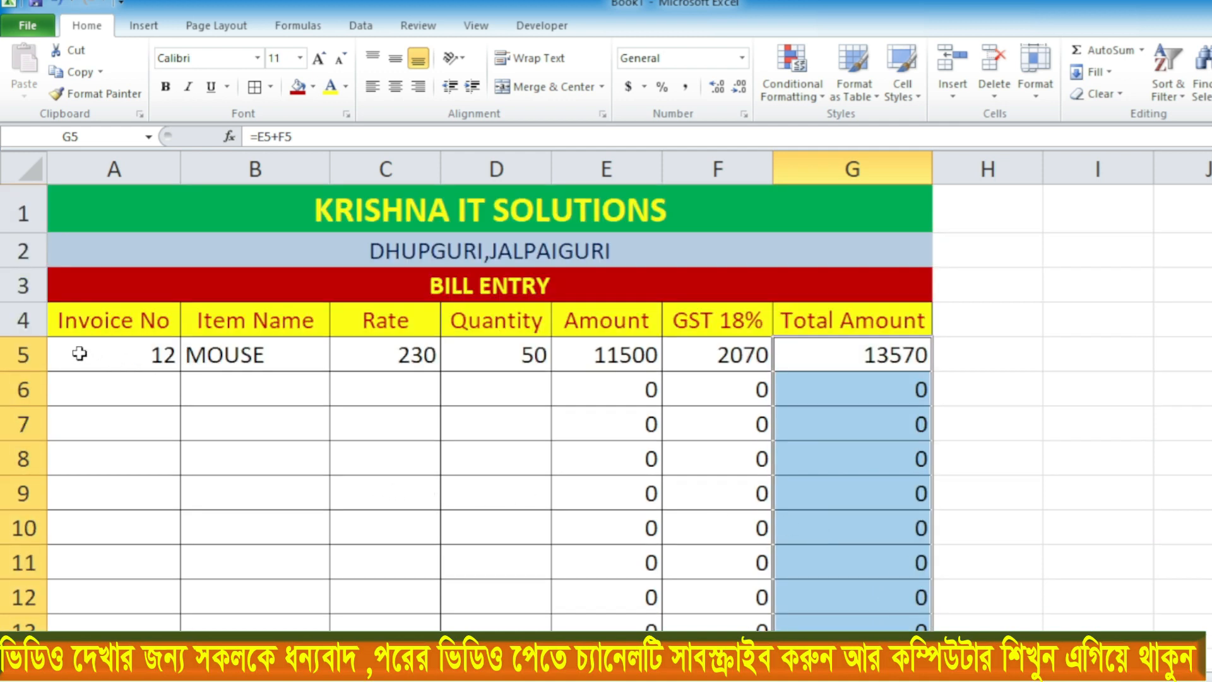
# - Centre the contents of all bill entry cells in A5:G19 horizontally
pyautogui.moveTo(88, 359); pyautogui.dragTo(838, 582)
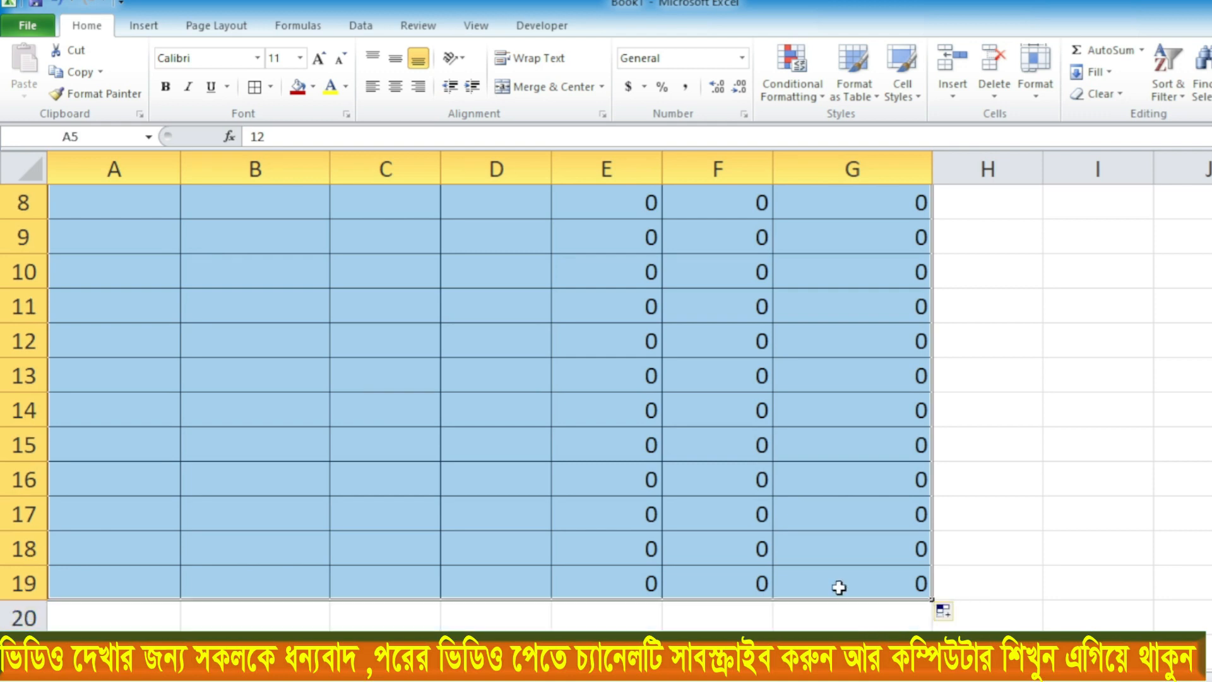
pyautogui.click(395, 87)
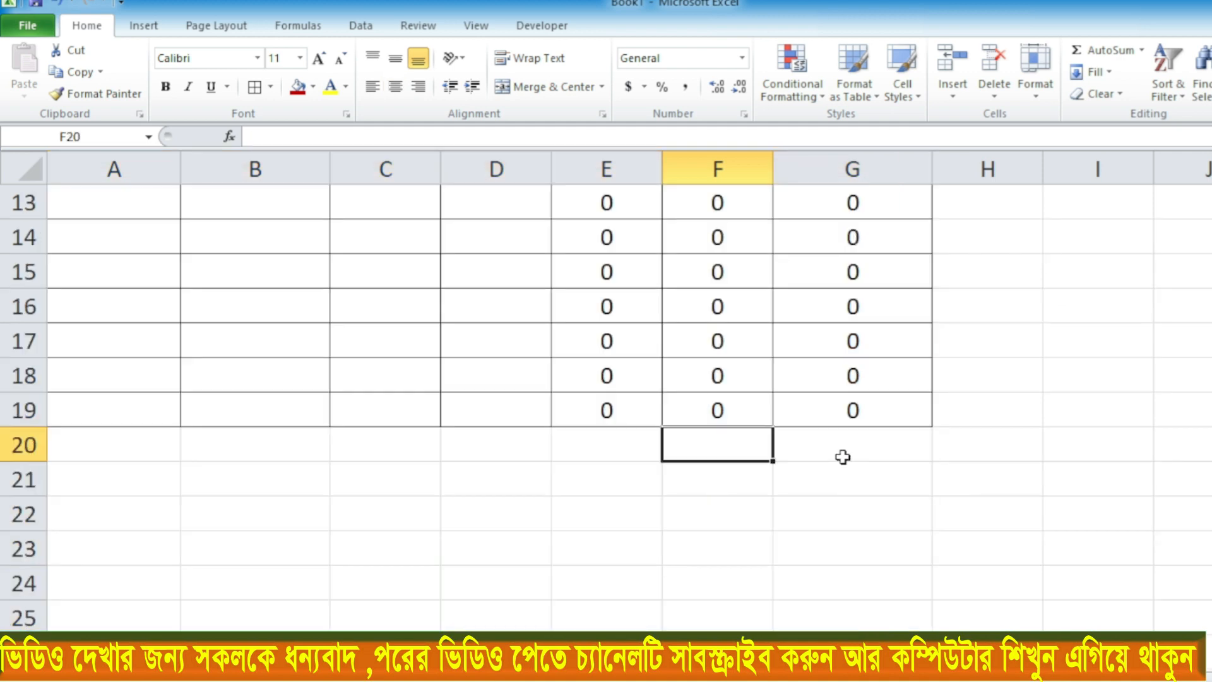
# - Merge and centre E20:F20 below the bill table and enter the label TOTAL AMOUNT
pyautogui.scroll(-1, 843, 456)
pyautogui.click(811, 466)
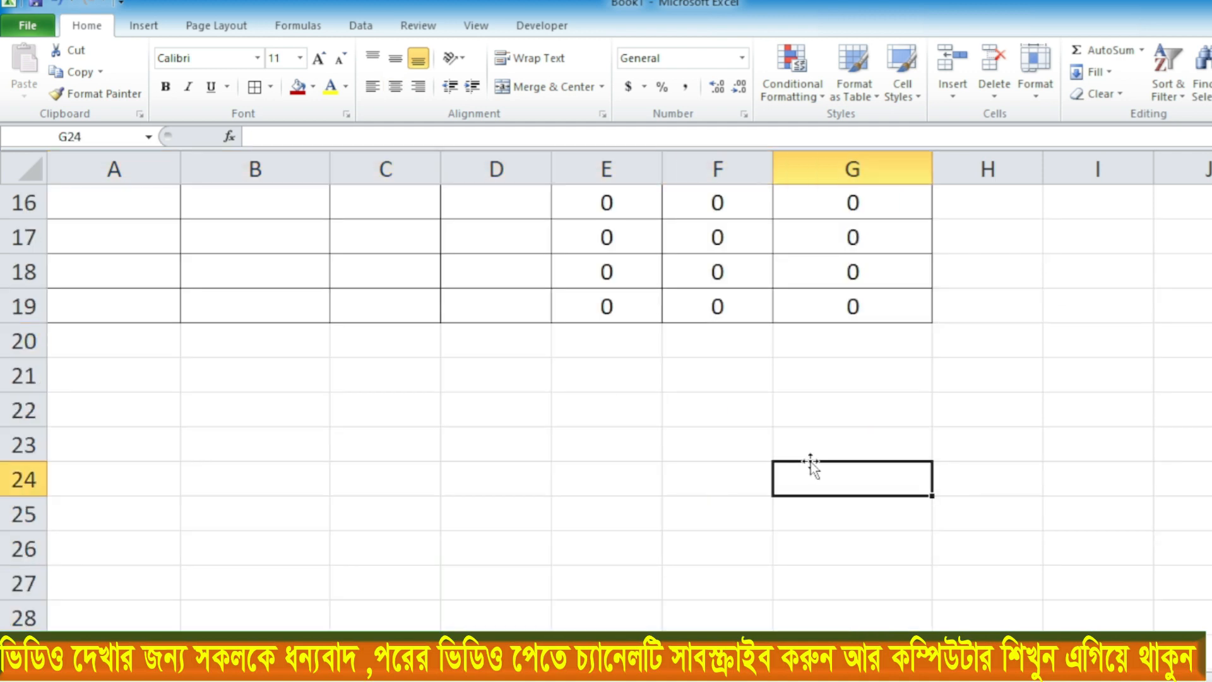
pyautogui.scroll(5, 811, 451)
pyautogui.scroll(-1, 819, 370)
pyautogui.scroll(-4, 819, 371)
pyautogui.click(853, 341)
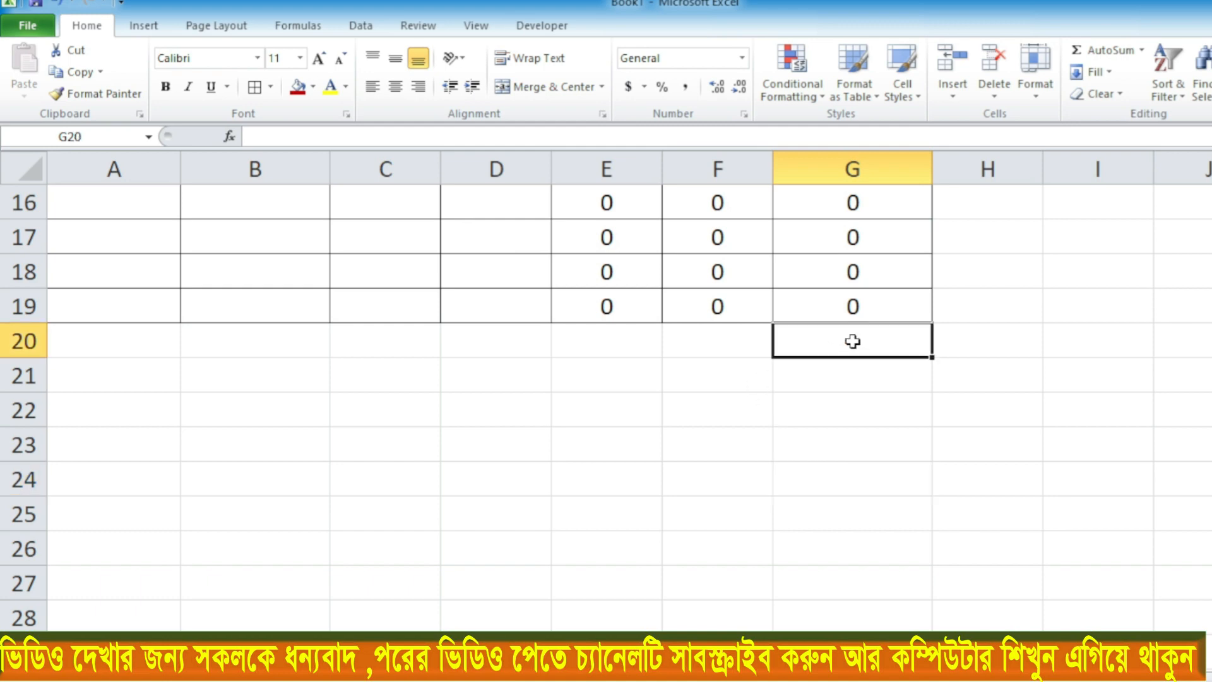
pyautogui.click(684, 344)
pyautogui.moveTo(609, 341); pyautogui.dragTo(732, 333)
pyautogui.click(514, 89)
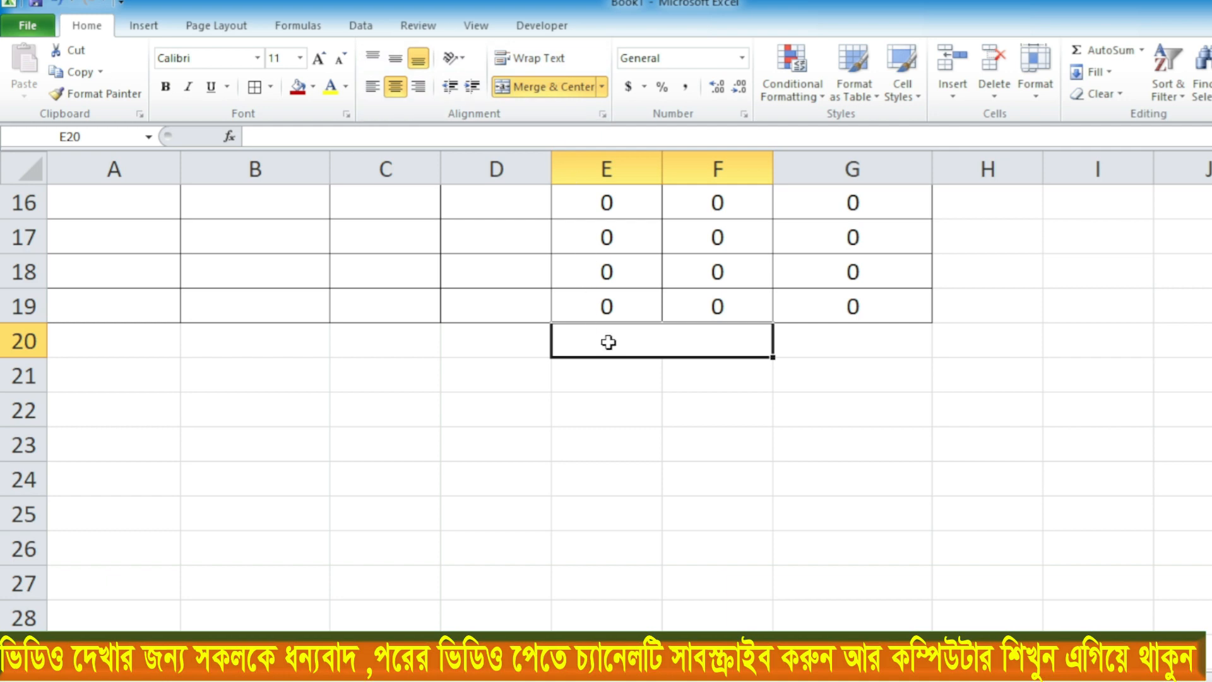
pyautogui.write('TO')
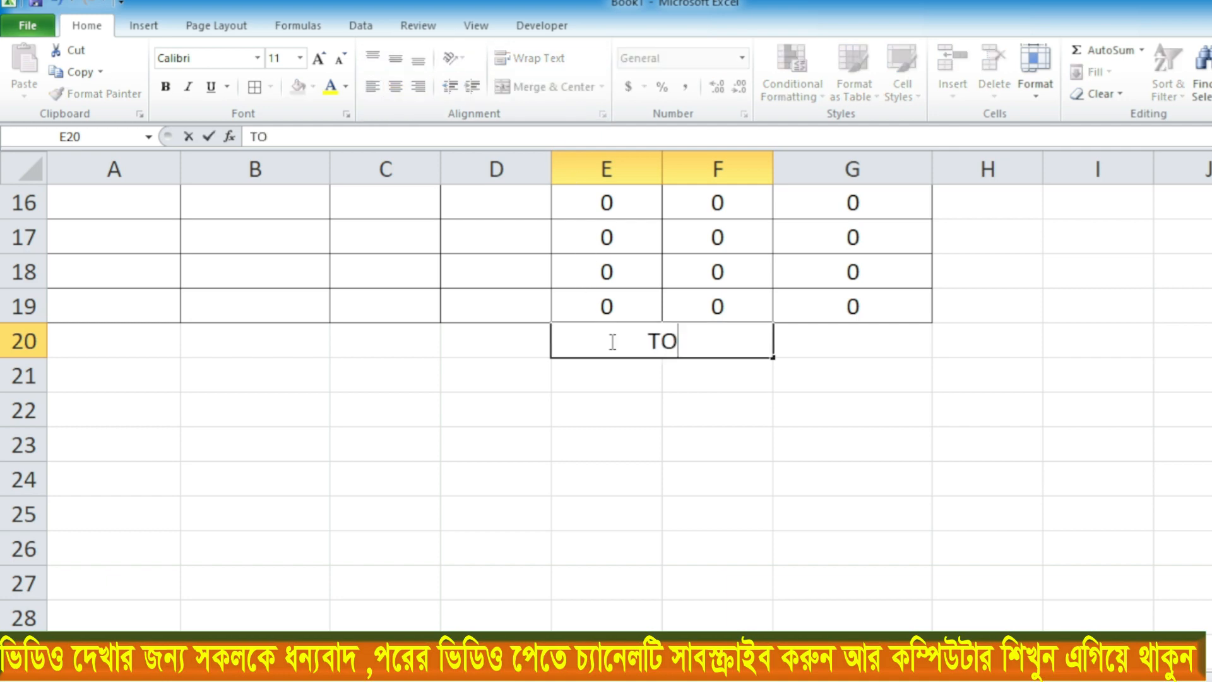
pyautogui.write('TAL AMOUNT')
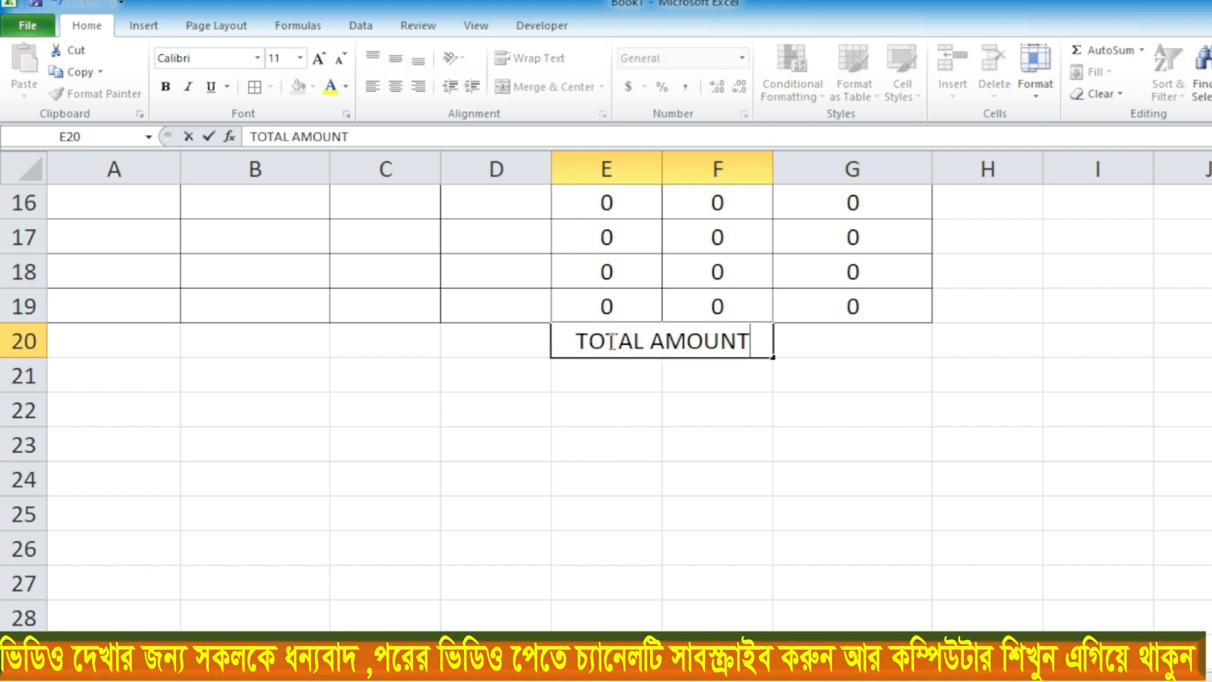
pyautogui.click(852, 514)
# - Merge and centre B20:C20 and enter the label TOTAL QUANTITY
pyautogui.scroll(5, 763, 366)
pyautogui.scroll(-4, 483, 366)
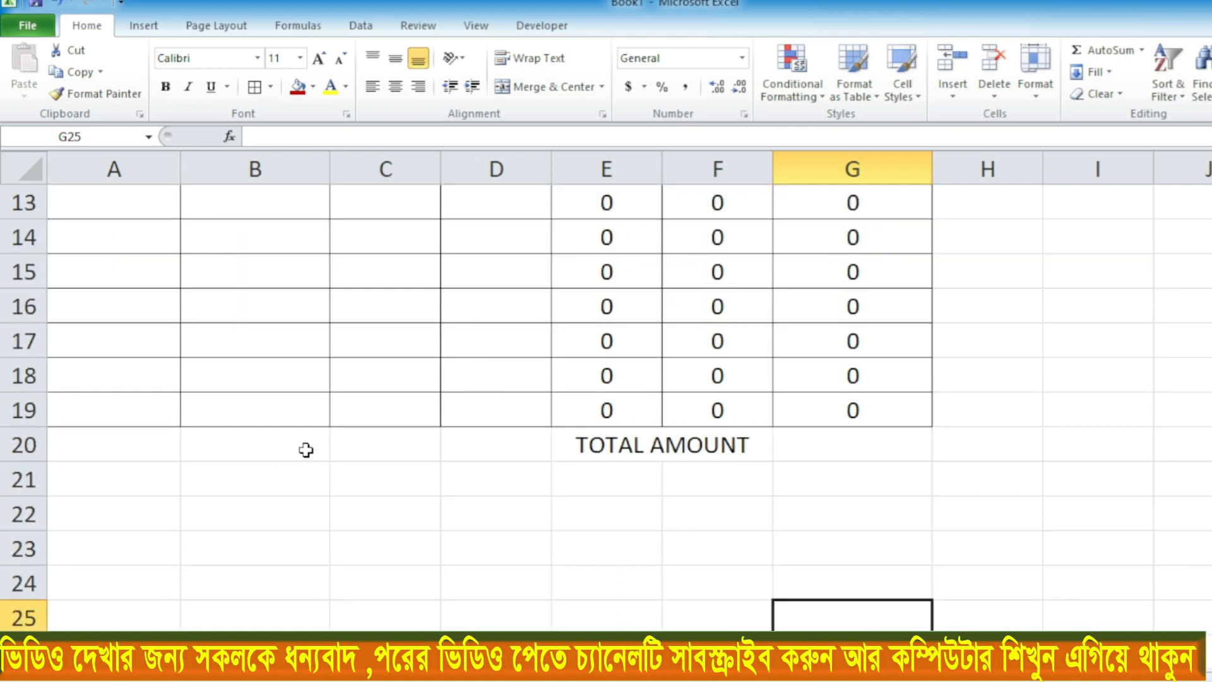
pyautogui.moveTo(284, 449); pyautogui.dragTo(349, 446)
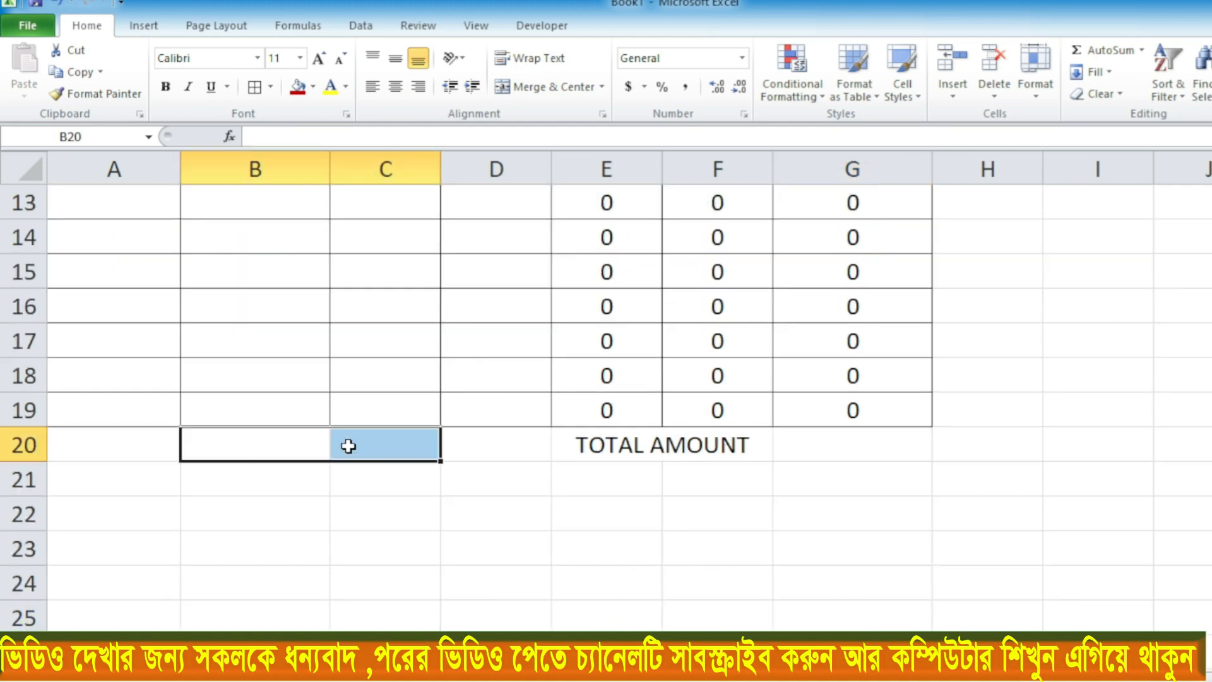
pyautogui.click(532, 87)
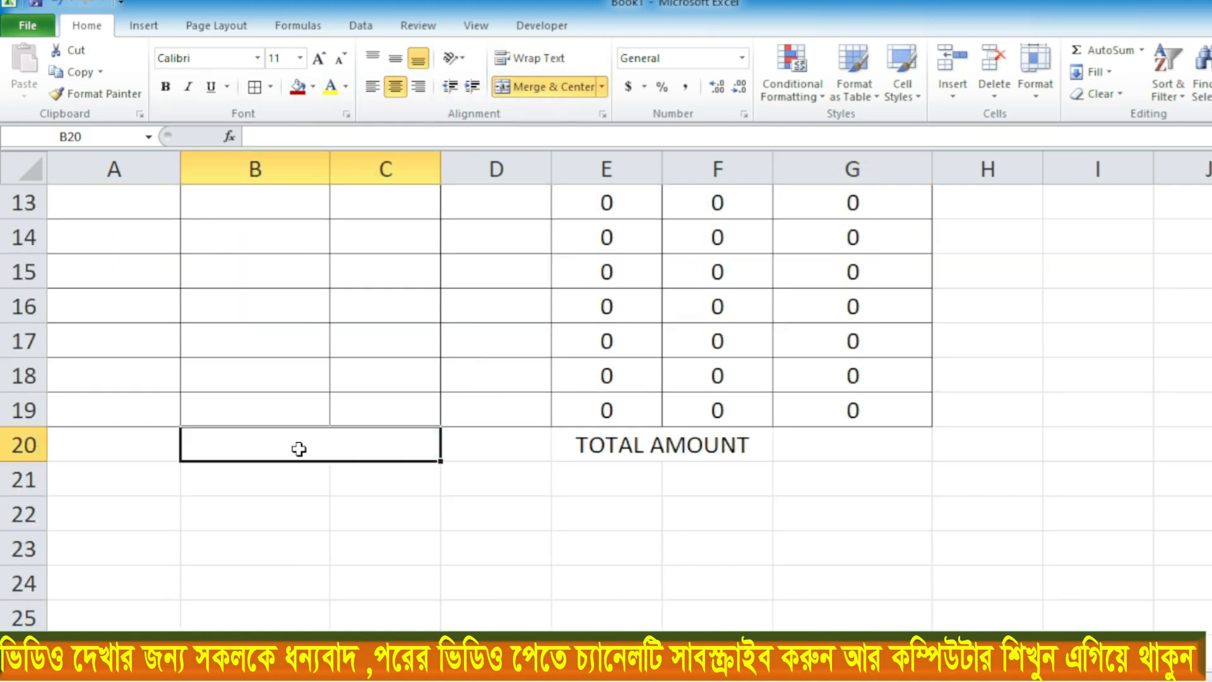
pyautogui.write('TOTAL ')
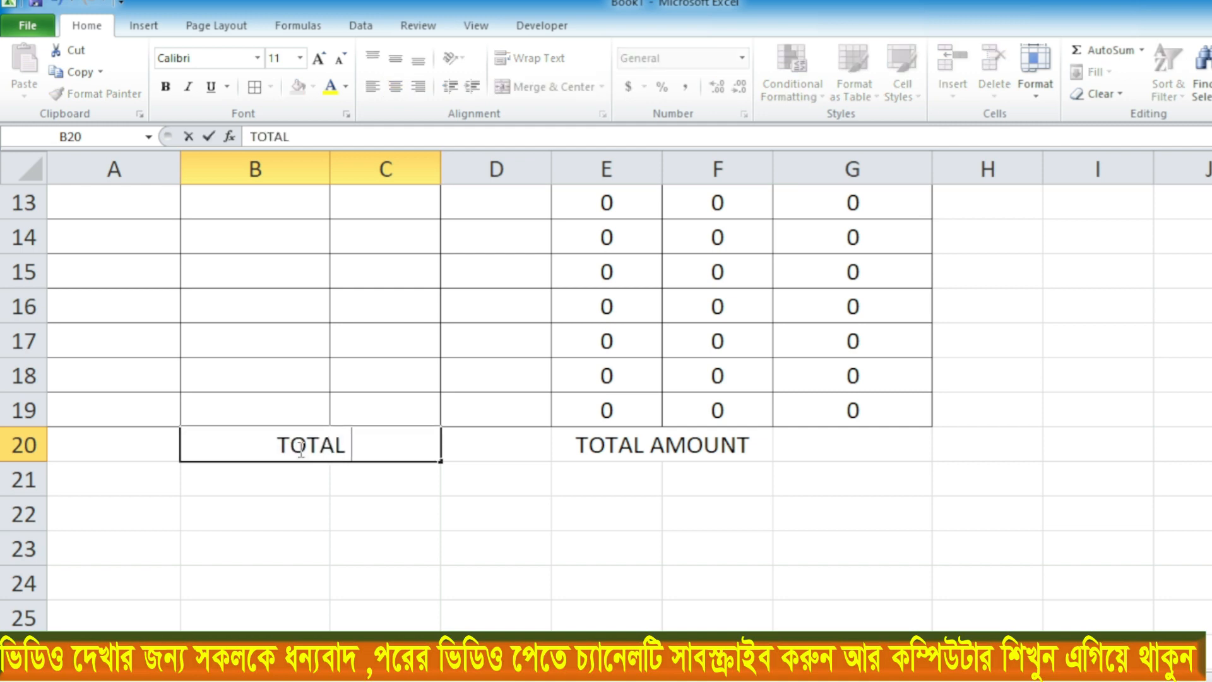
pyautogui.write('QUANTITY')
pyautogui.click(412, 519)
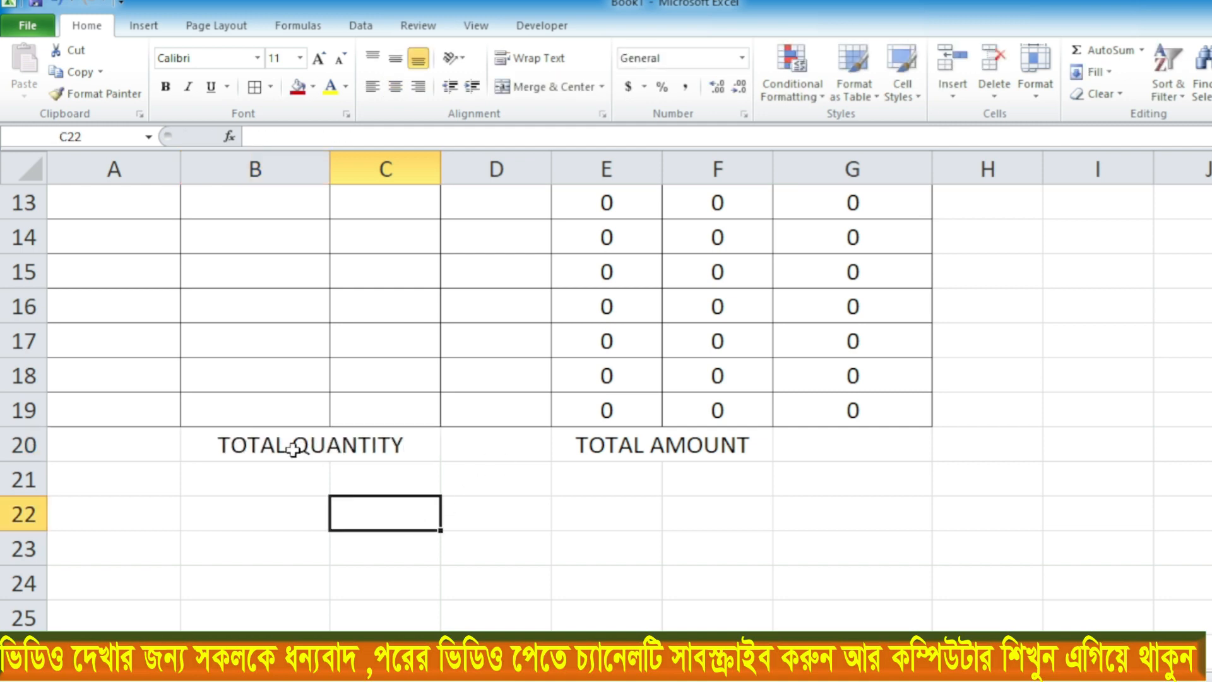
# - Apply all borders to the totals row cells B20:G20
pyautogui.click(225, 442)
pyautogui.moveTo(225, 442); pyautogui.dragTo(839, 438)
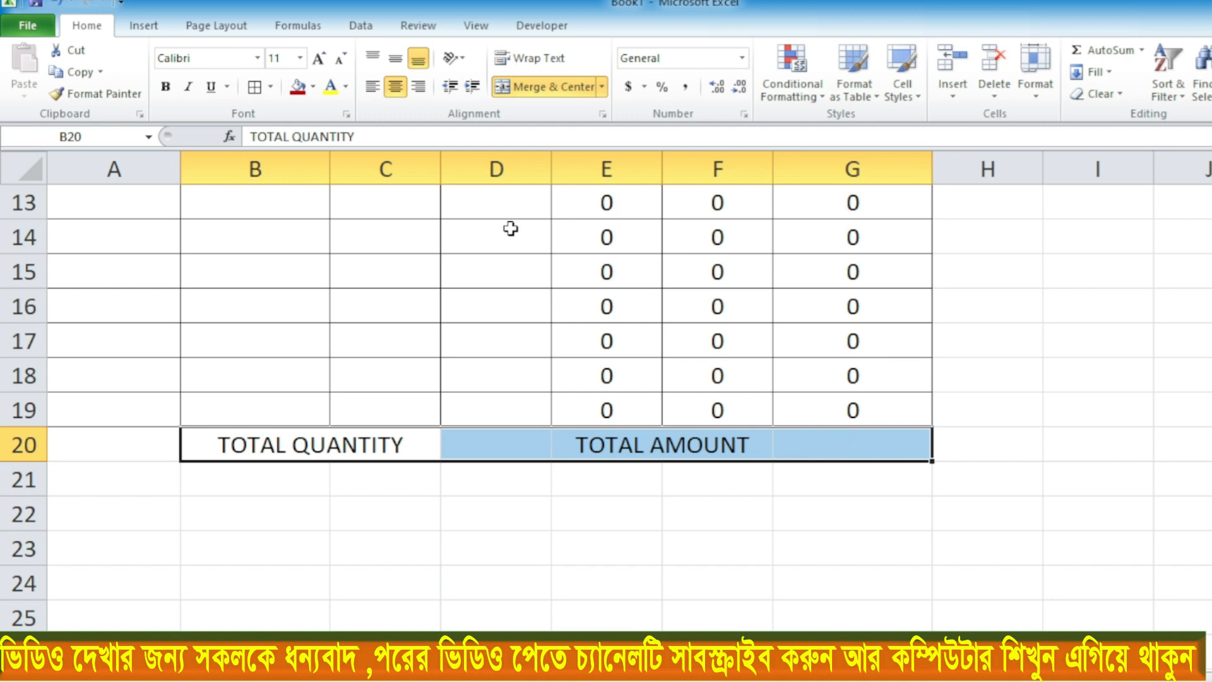
pyautogui.click(254, 87)
pyautogui.click(574, 536)
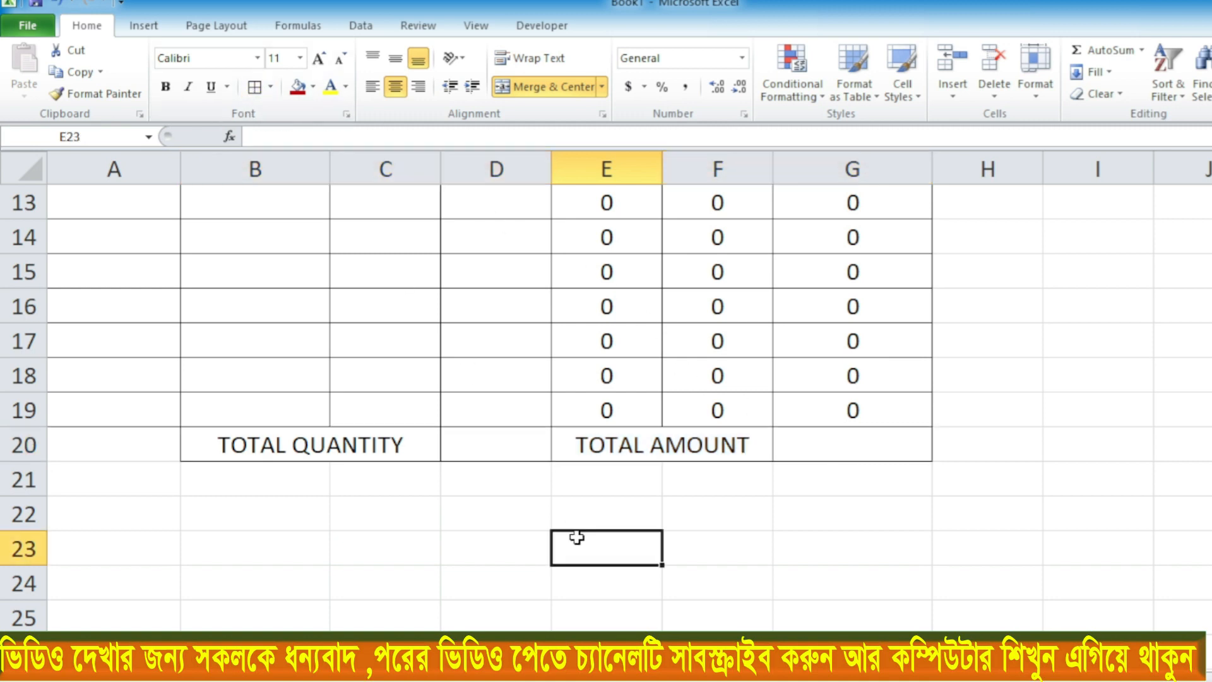
# - Format the TOTAL QUANTITY and TOTAL AMOUNT labels in row 20 with yellow text on a dark red fill
pyautogui.click(304, 453)
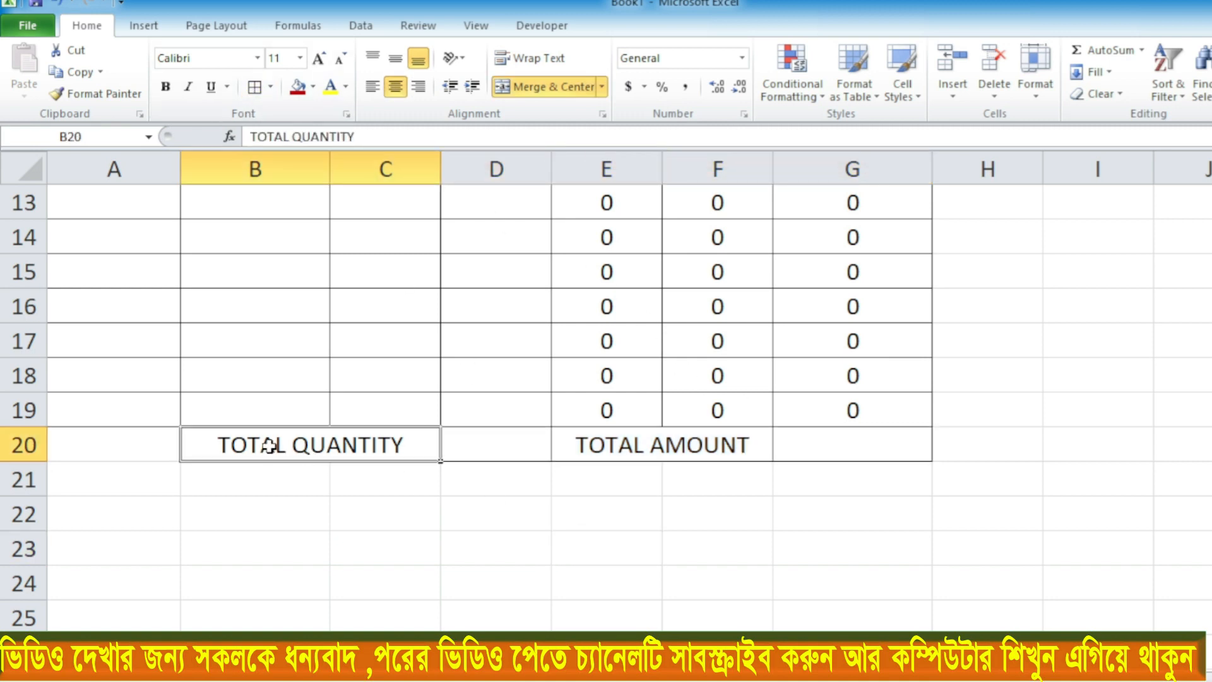
pyautogui.click(329, 92)
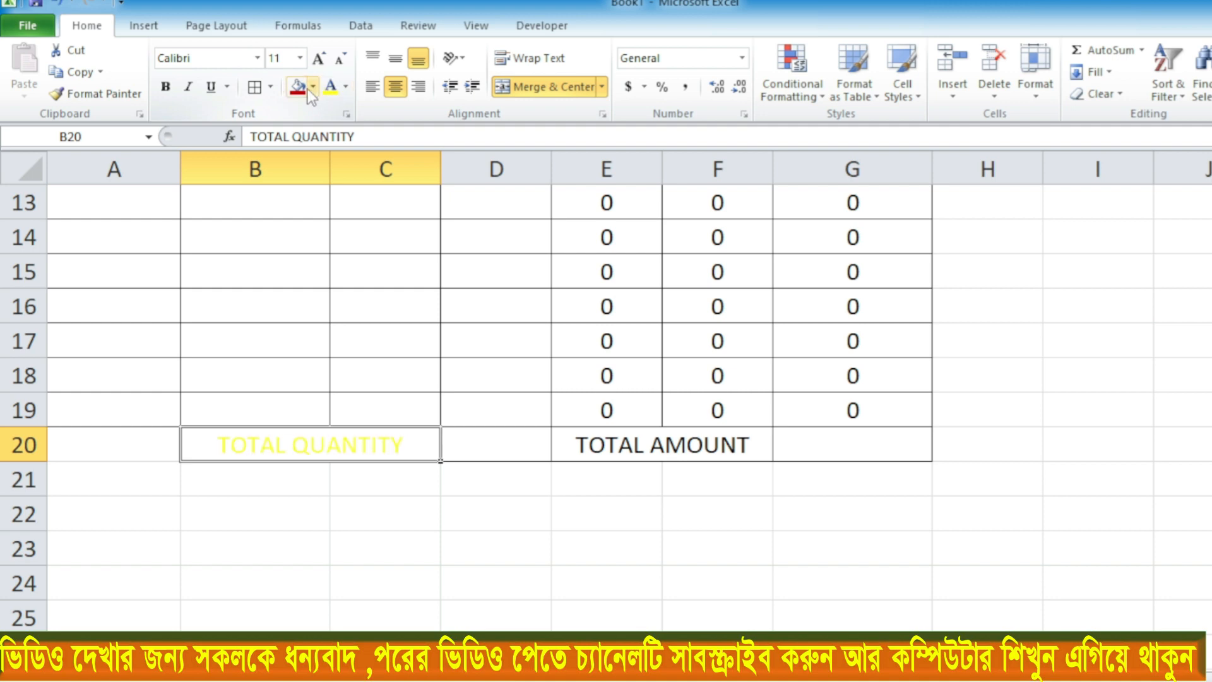
pyautogui.click(305, 88)
pyautogui.click(330, 87)
pyautogui.click(298, 88)
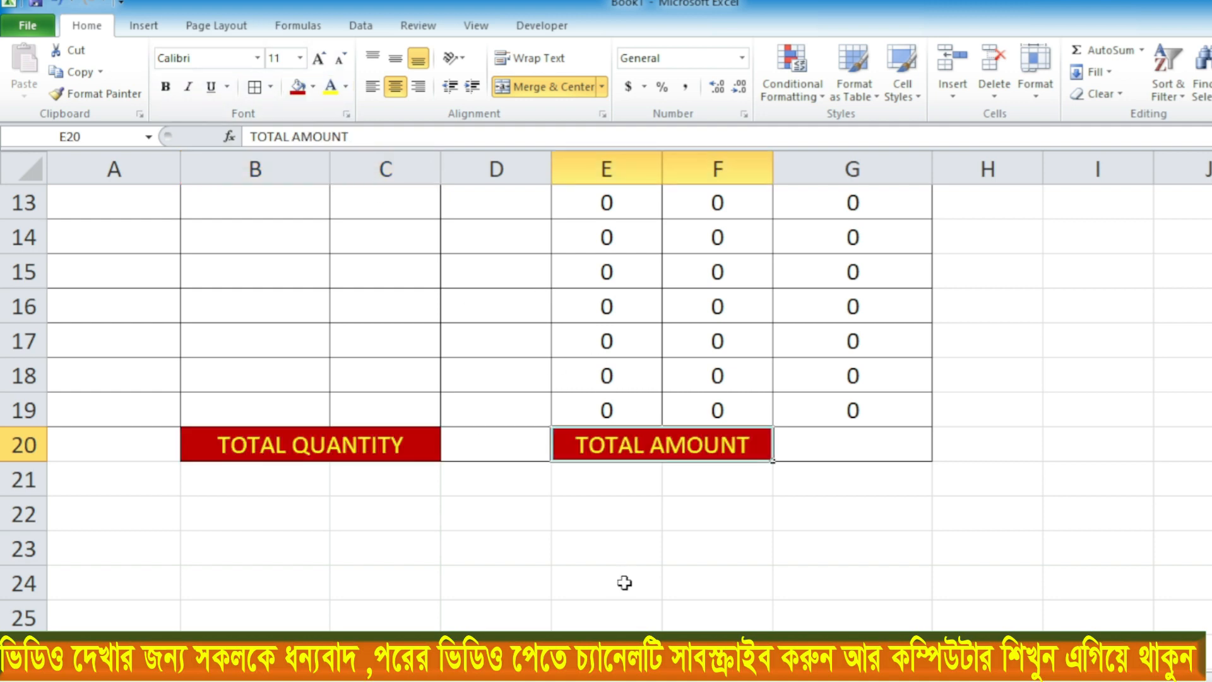
pyautogui.click(625, 582)
# - Sum the Total Amount column in G20 with the formula =SUM(G5:G19)
pyautogui.scroll(4, 625, 582)
pyautogui.scroll(-3, 674, 526)
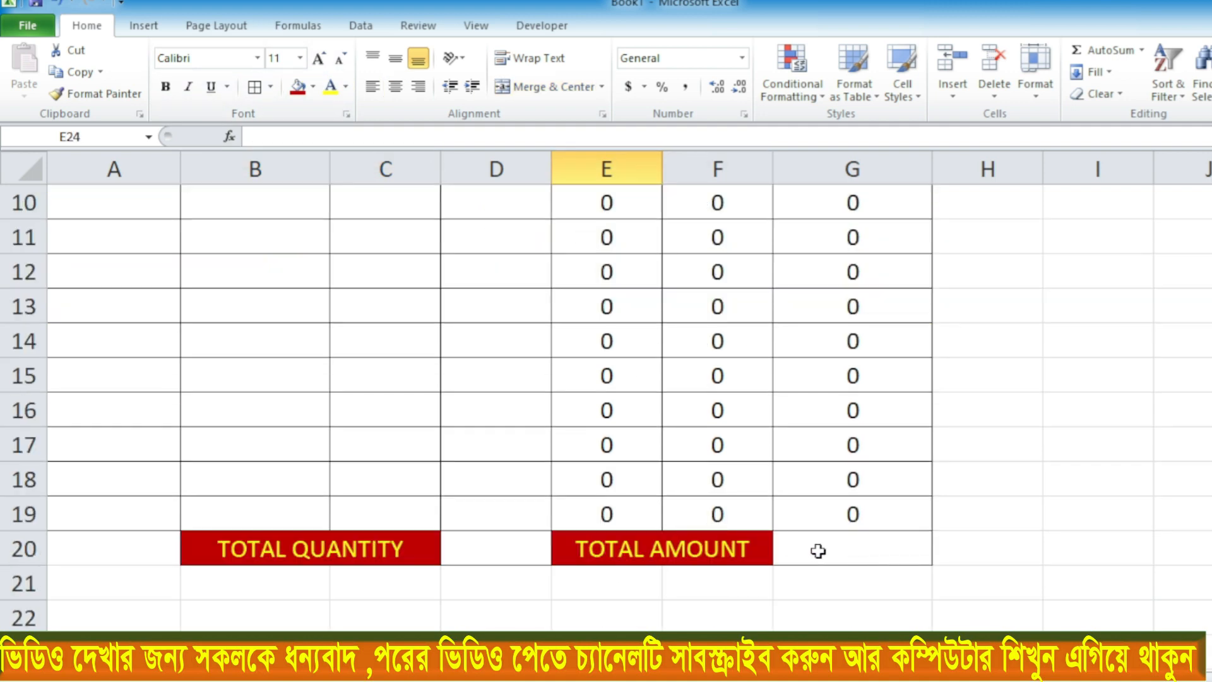
pyautogui.click(817, 552)
pyautogui.click(845, 649)
pyautogui.click(853, 547)
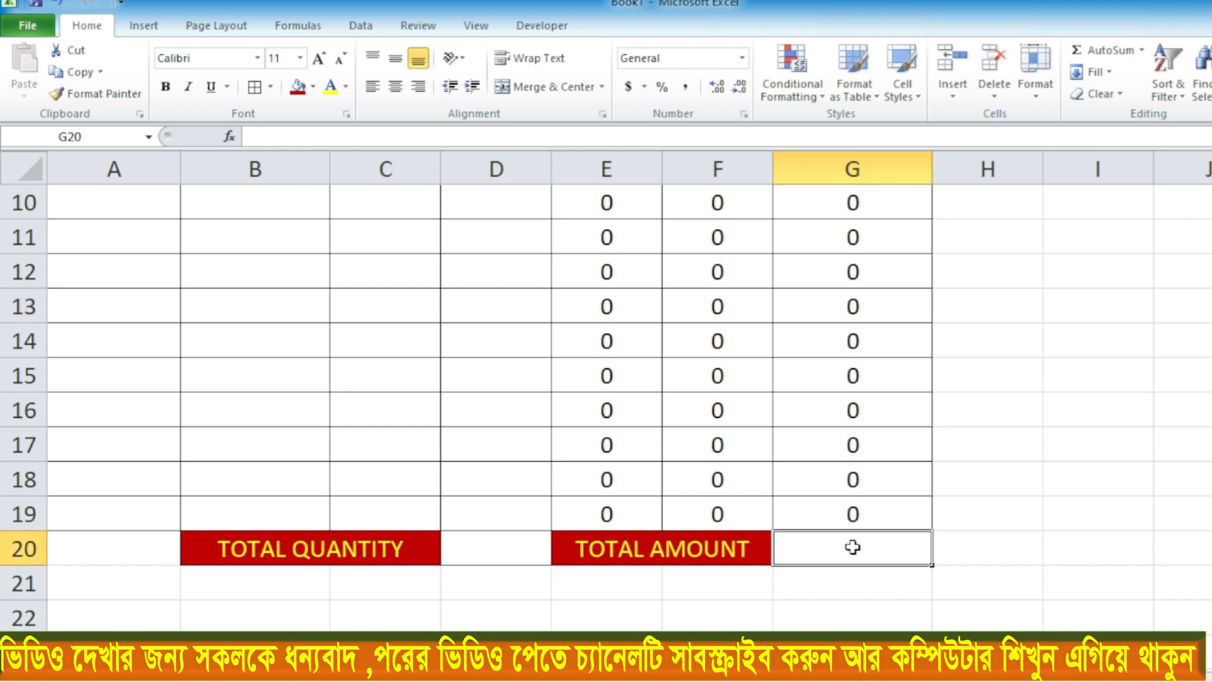
pyautogui.hotkey('alt', '=')
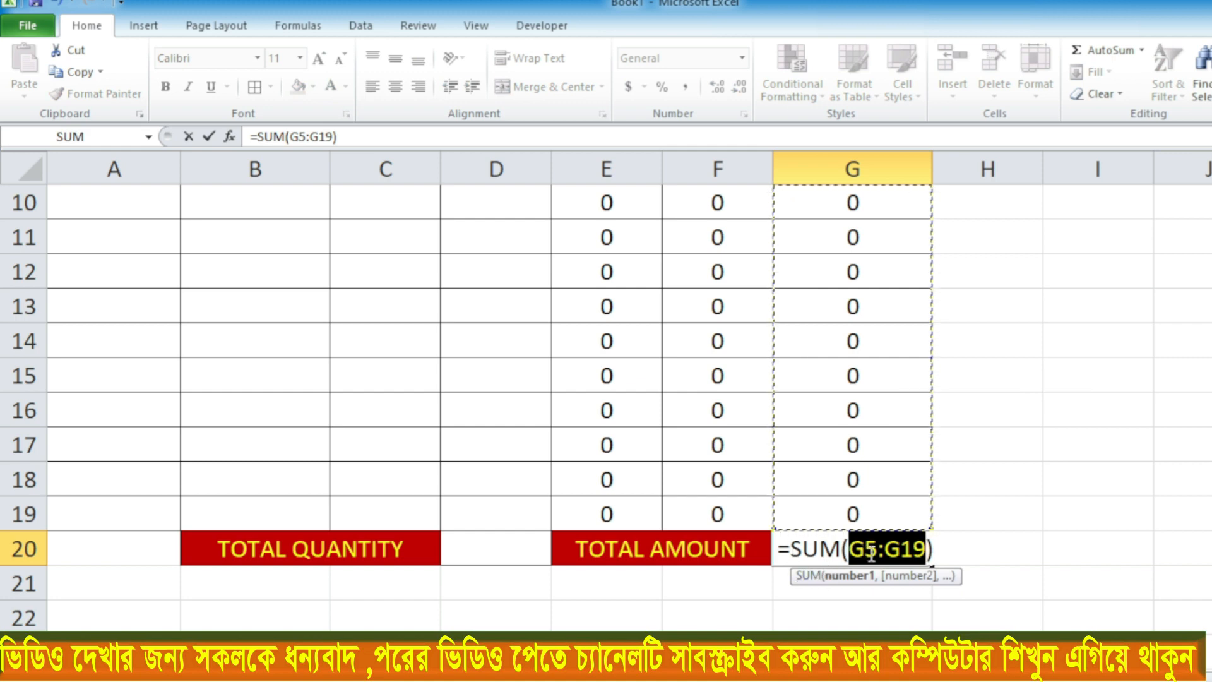
pyautogui.scroll(3, 855, 459)
pyautogui.scroll(-3, 859, 457)
pyautogui.press('Return')
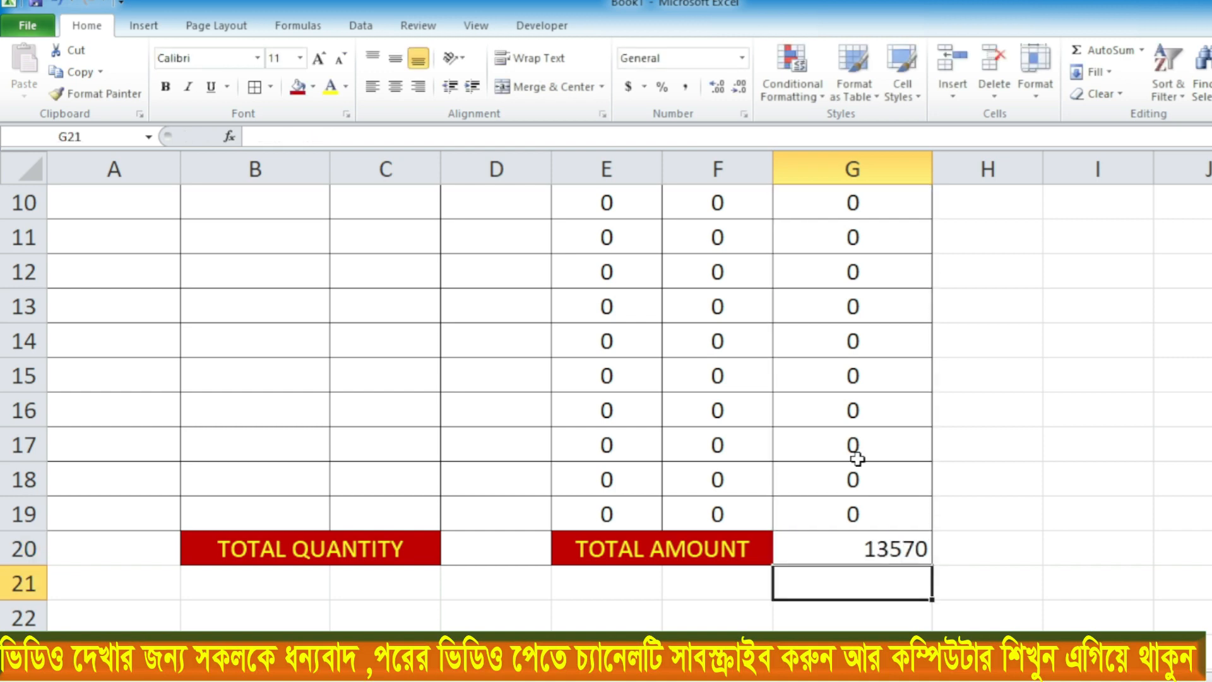
# - Sum the Quantity column in D20 with the formula =SUM(D5:D19)
pyautogui.scroll(3, 857, 459)
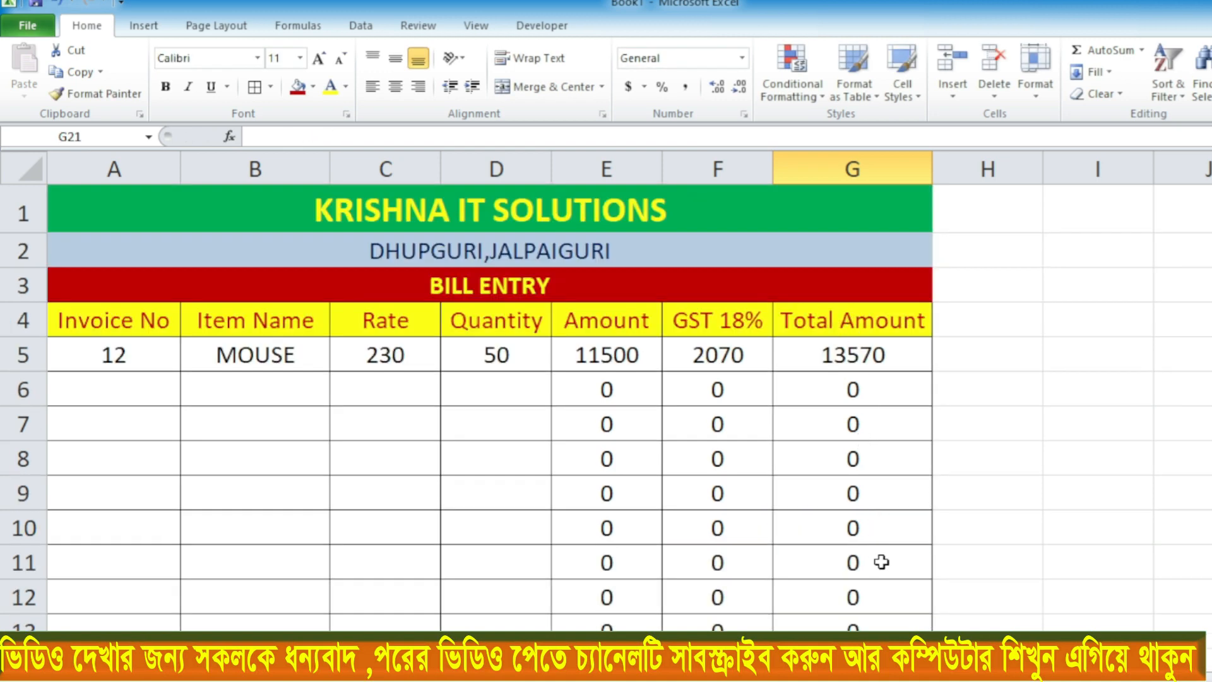
pyautogui.scroll(-3, 871, 575)
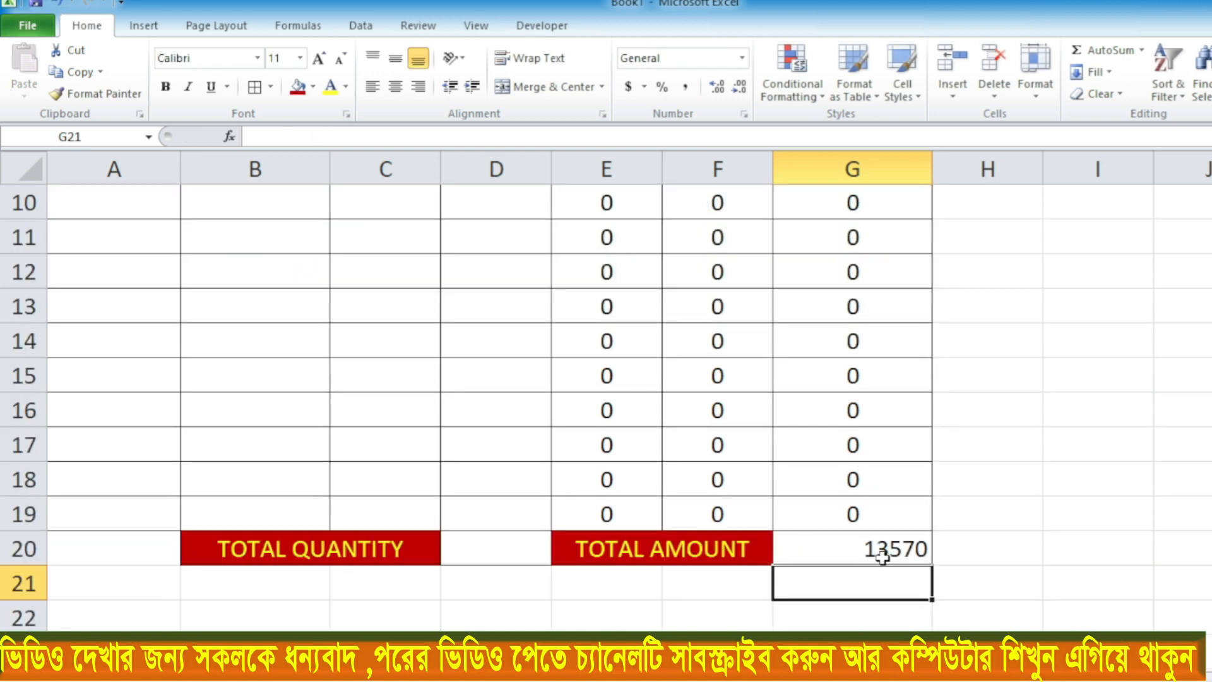
pyautogui.scroll(3, 882, 555)
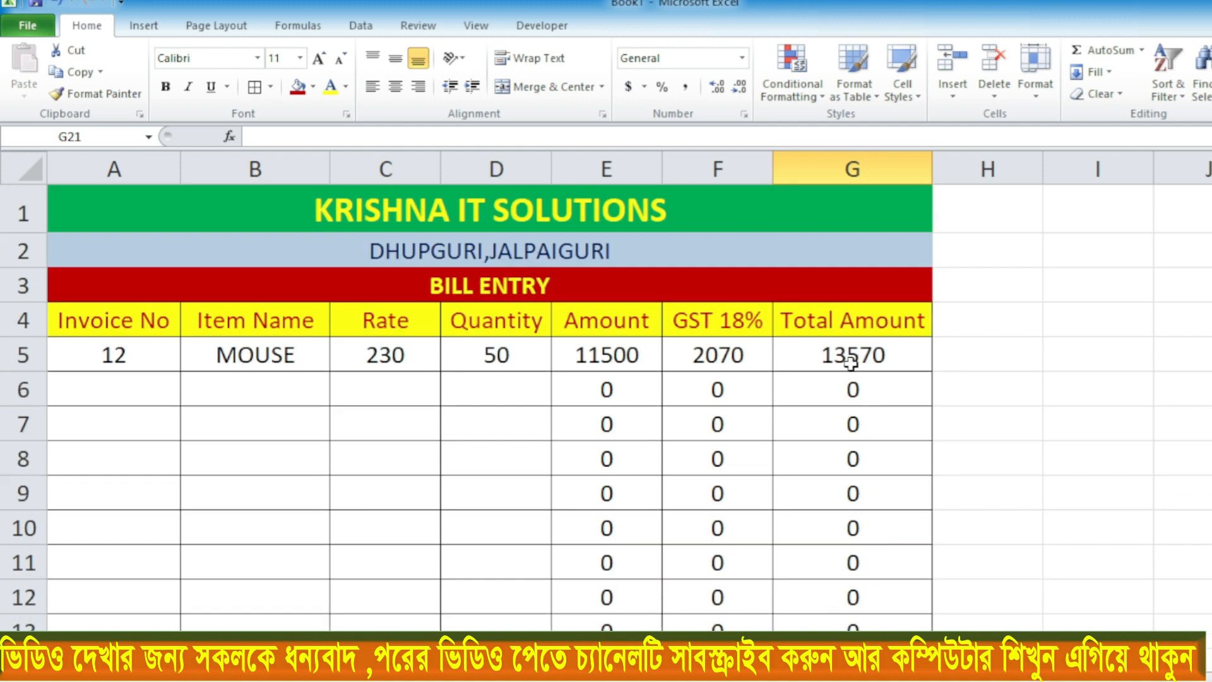
pyautogui.scroll(-6, 872, 362)
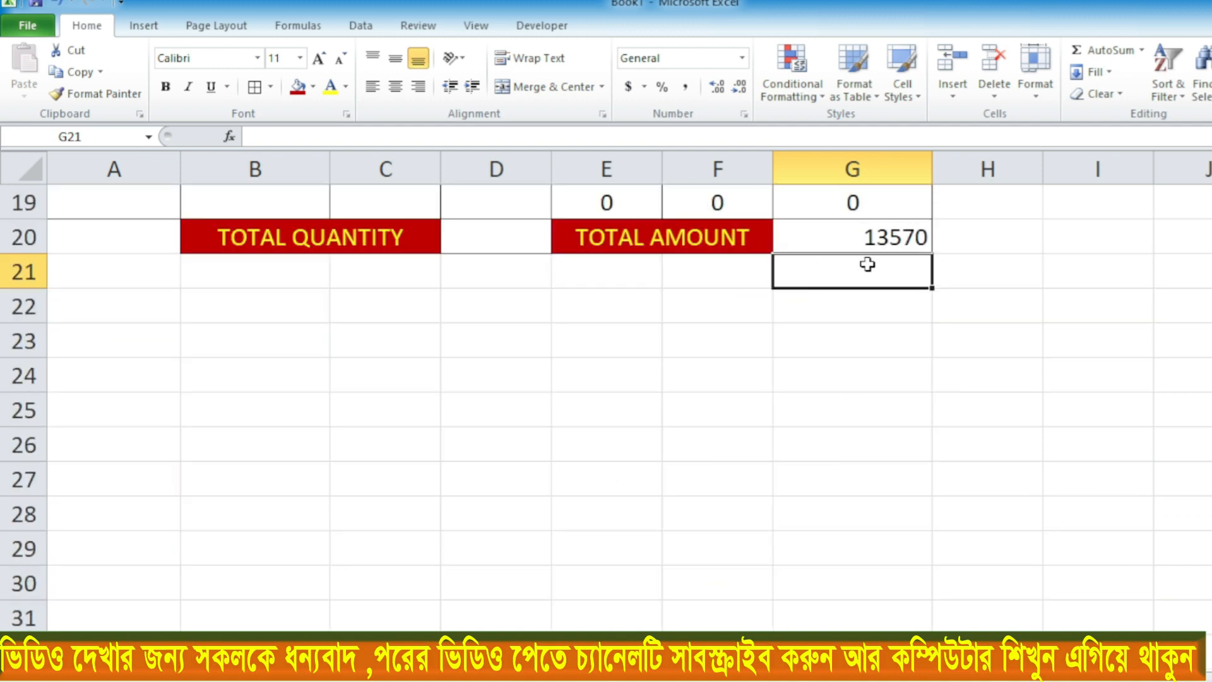
pyautogui.scroll(4, 814, 278)
pyautogui.scroll(-2, 681, 343)
pyautogui.click(496, 547)
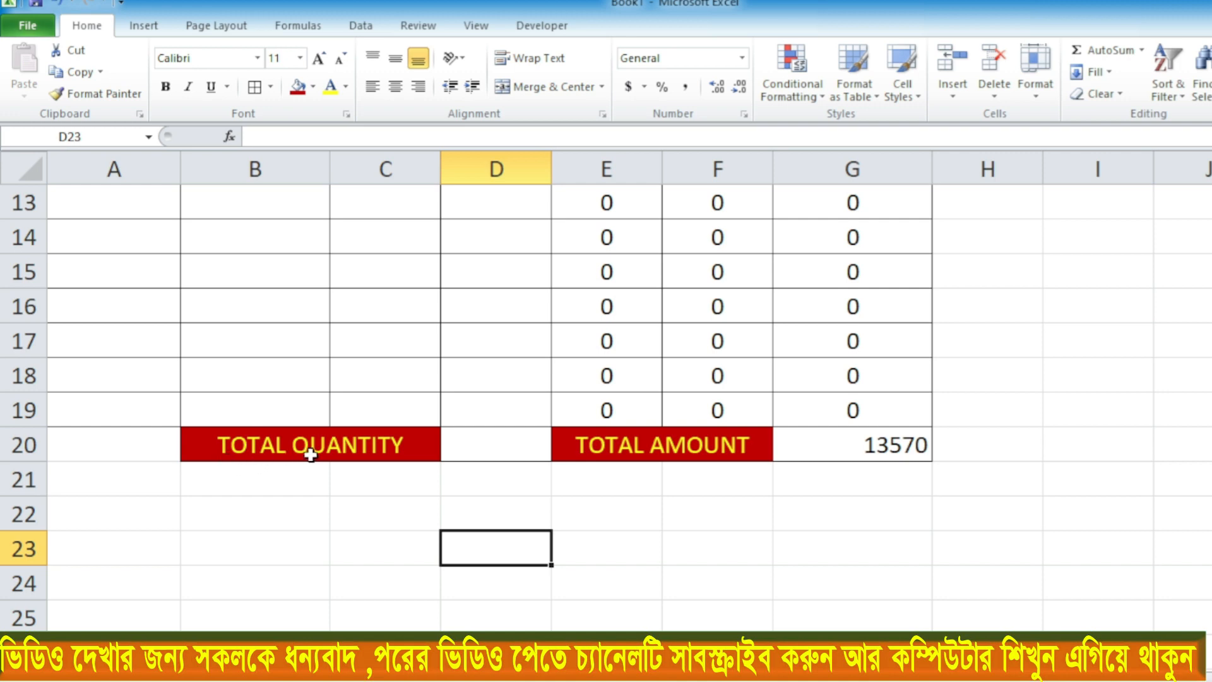
pyautogui.click(476, 449)
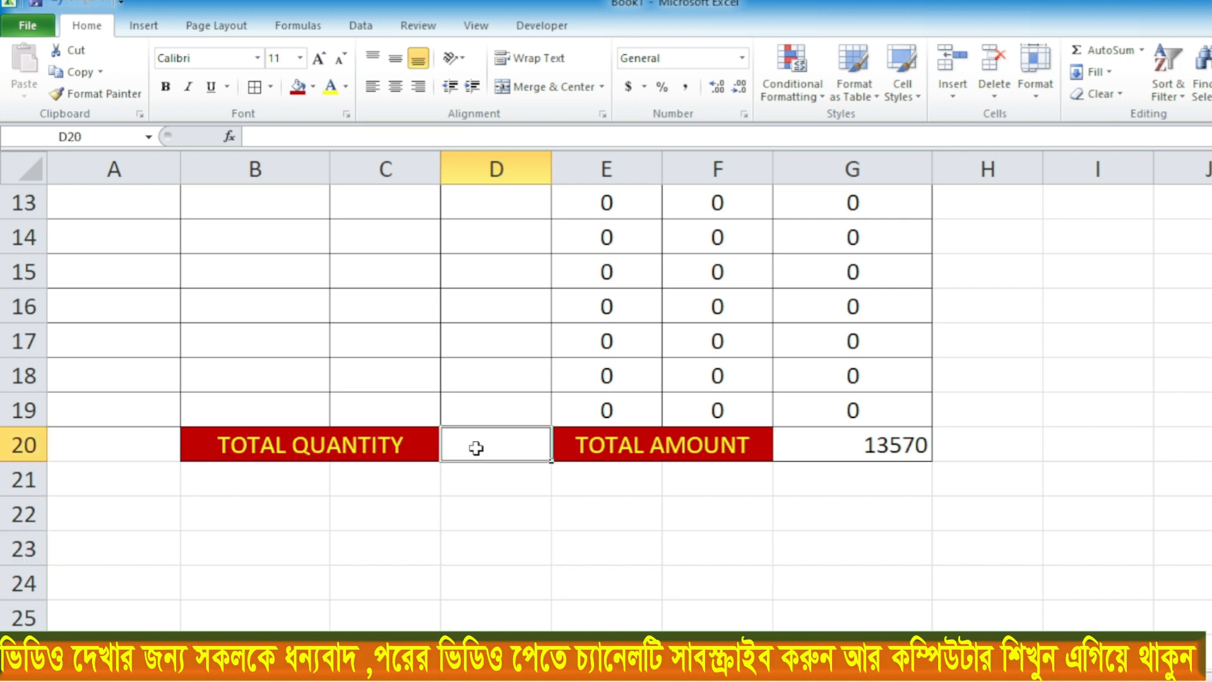
pyautogui.write('=')
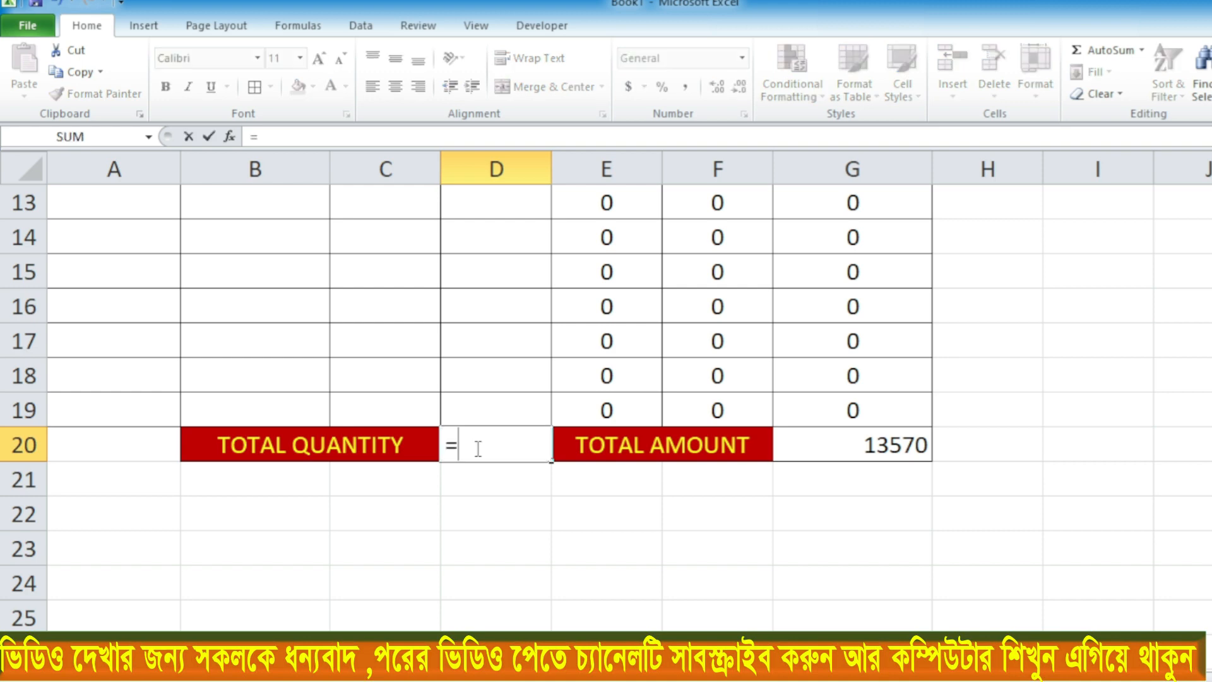
pyautogui.write('SUM')
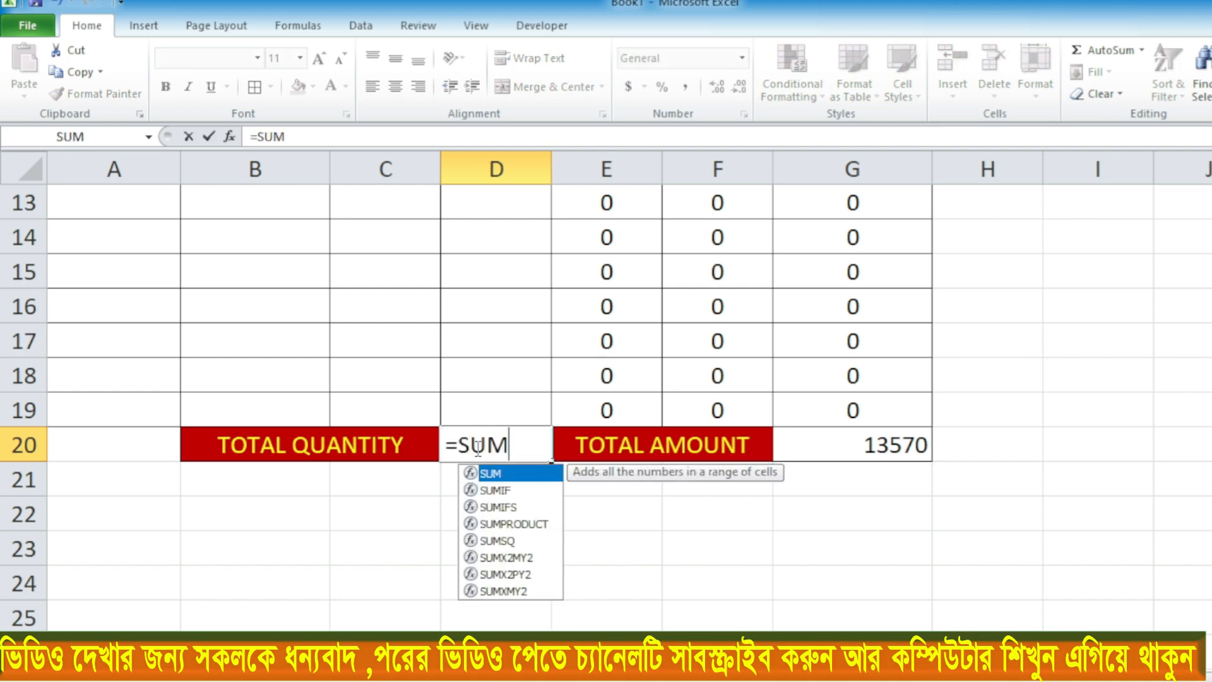
pyautogui.write('(')
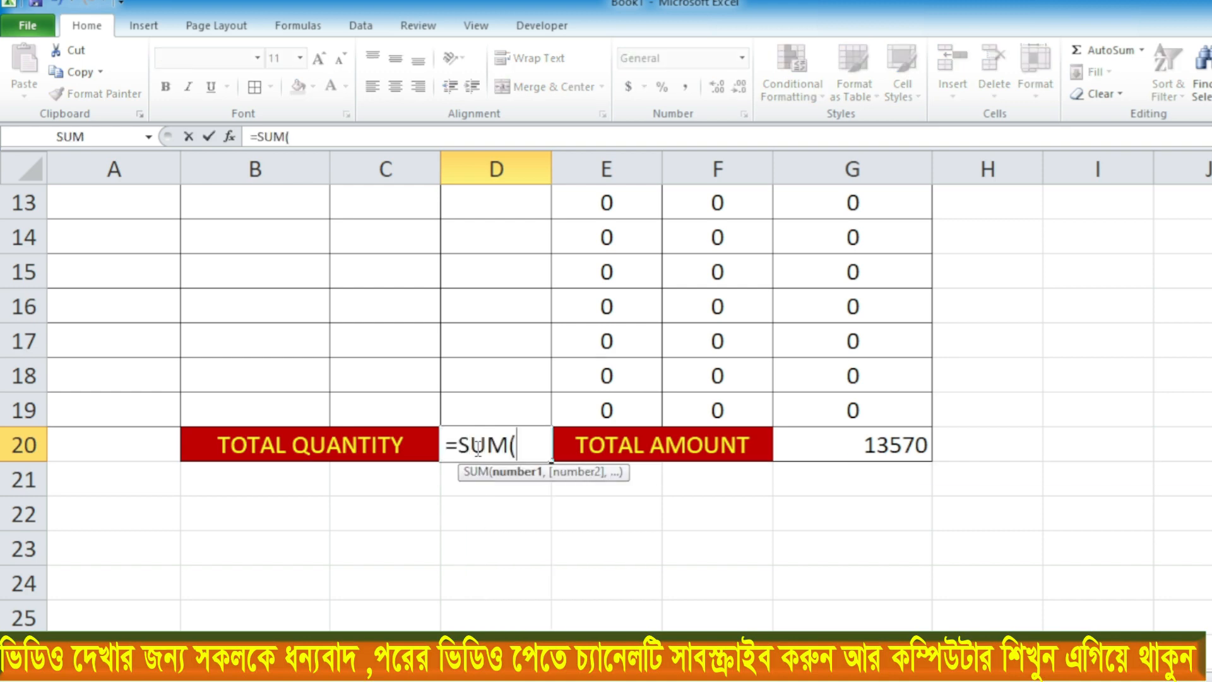
pyautogui.scroll(4, 478, 449)
pyautogui.click(492, 355)
pyautogui.moveTo(493, 355); pyautogui.dragTo(509, 588)
pyautogui.write(')')
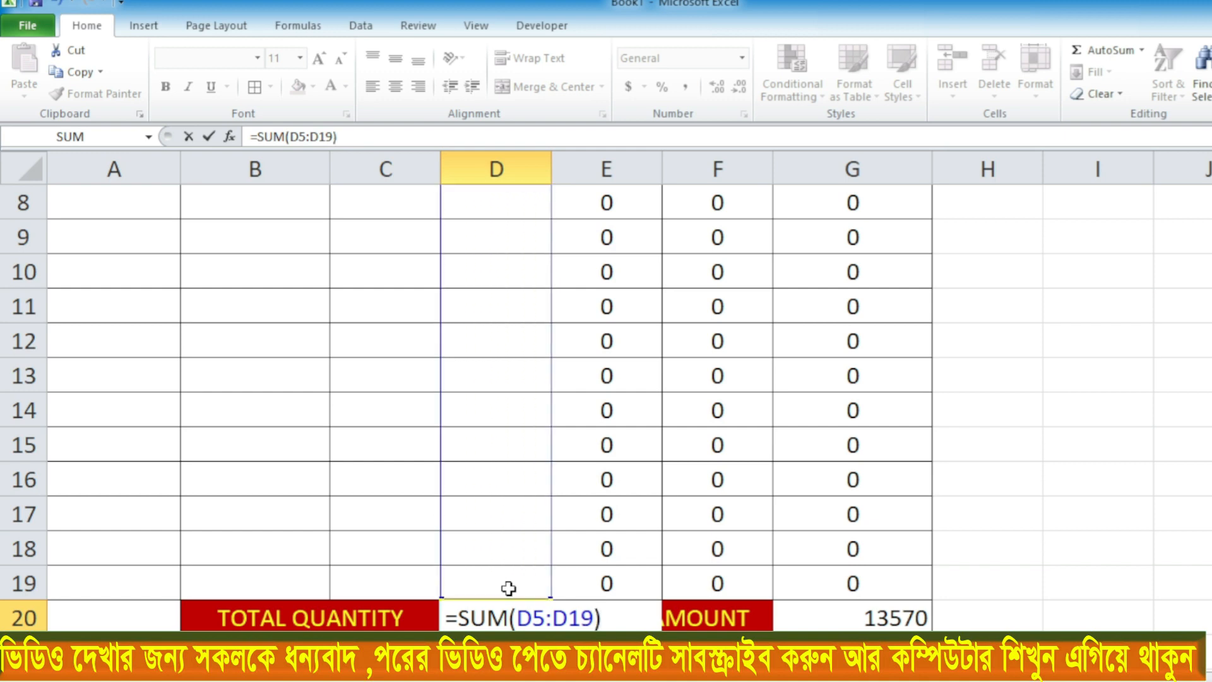
pyautogui.press('Return')
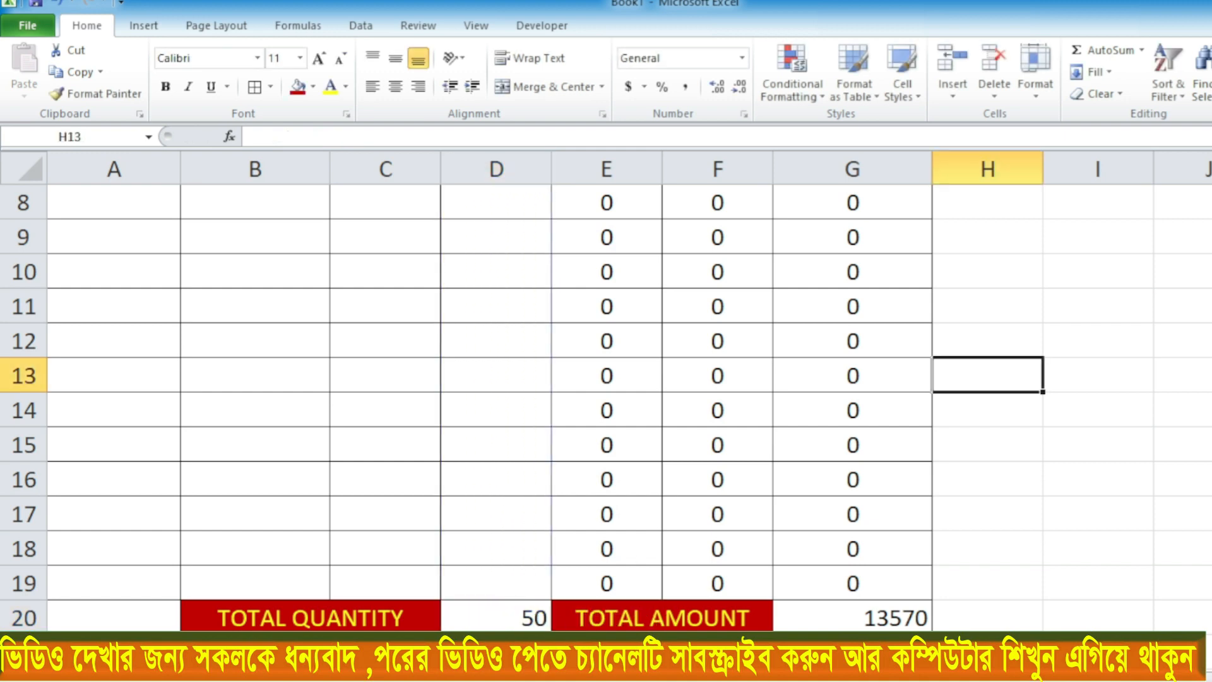
# - Enter 13 as the invoice number of the second bill entry in A6
pyautogui.scroll(3, 509, 594)
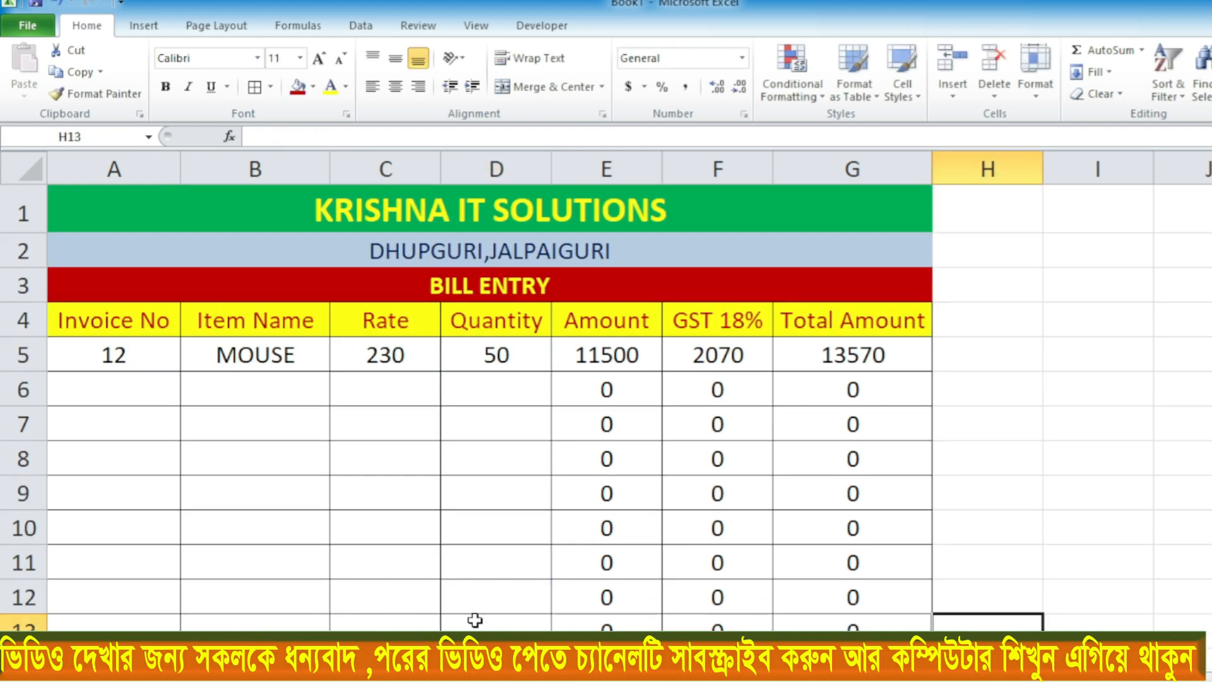
pyautogui.scroll(-3, 515, 467)
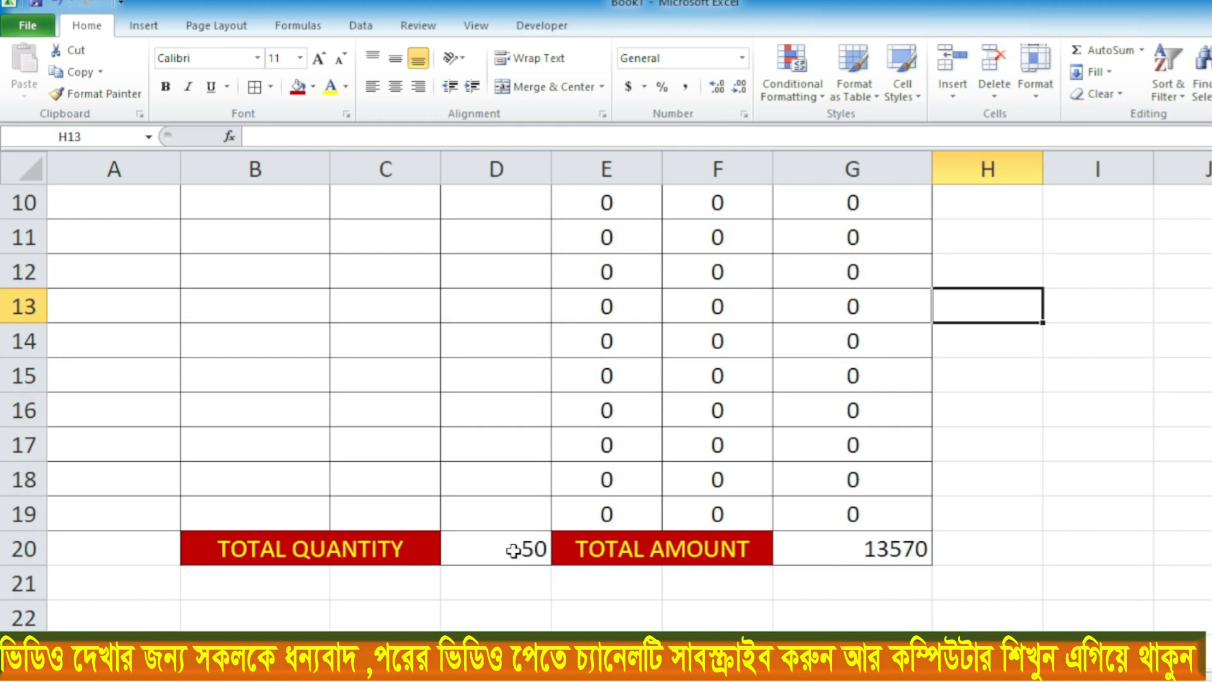
pyautogui.scroll(1, 513, 550)
pyautogui.scroll(2, 468, 570)
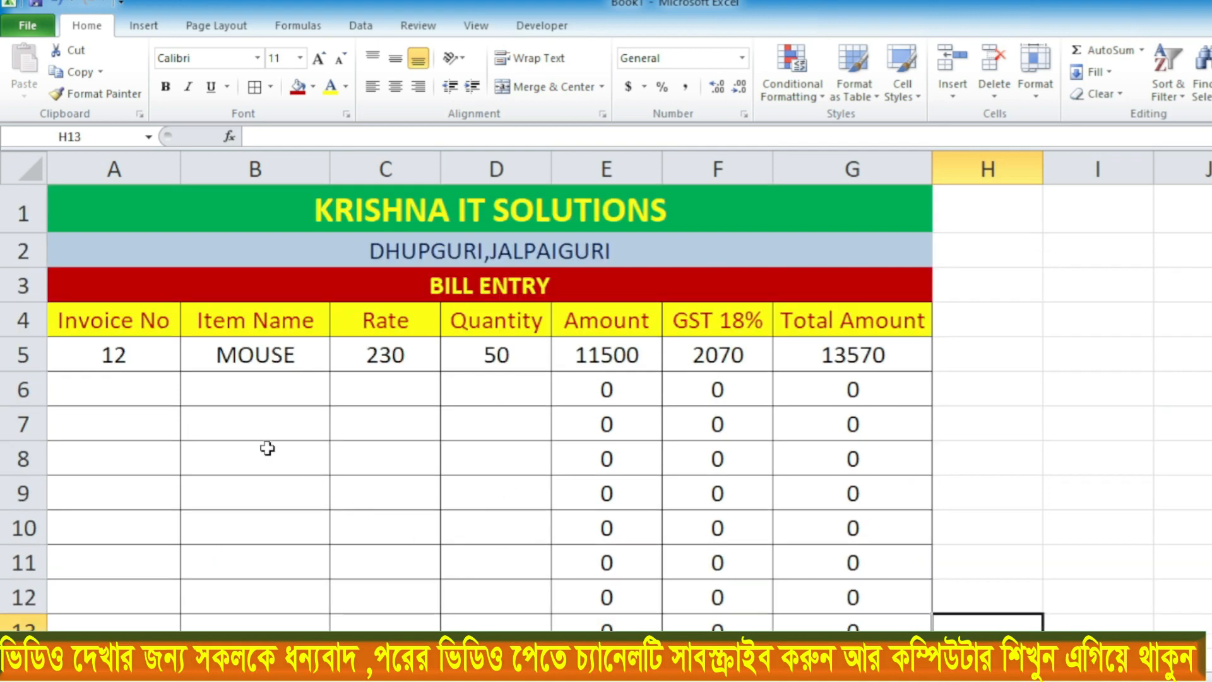
pyautogui.click(109, 391)
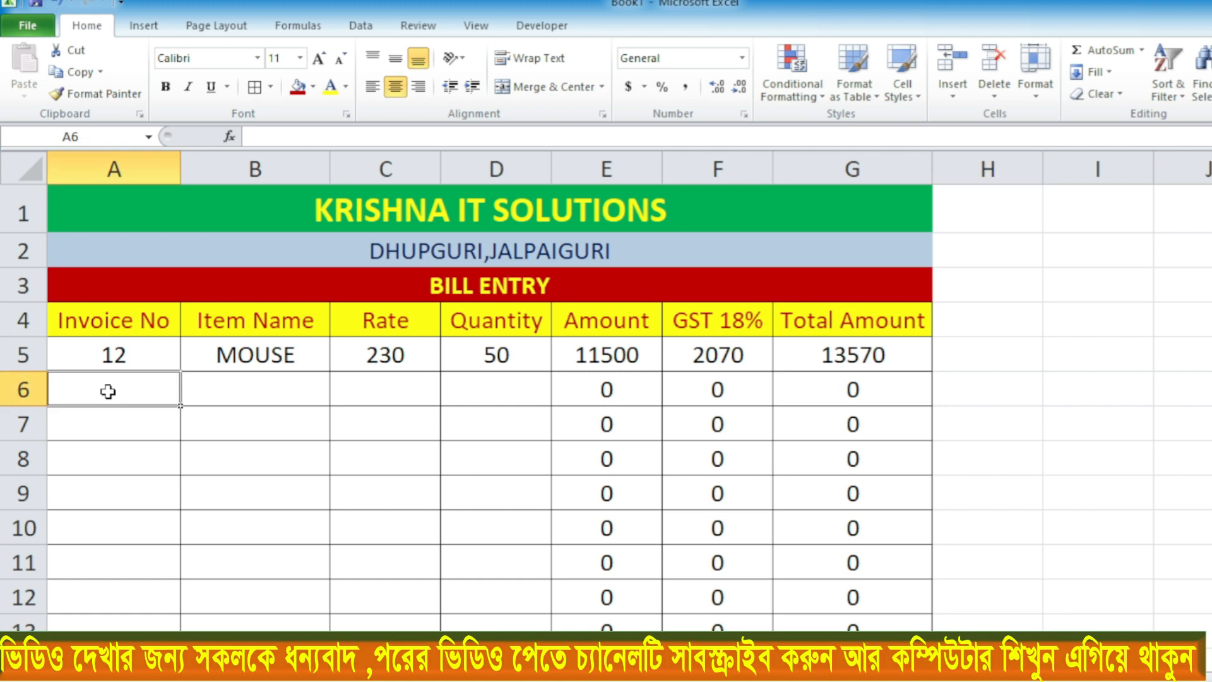
pyautogui.write('13')
pyautogui.click(237, 395)
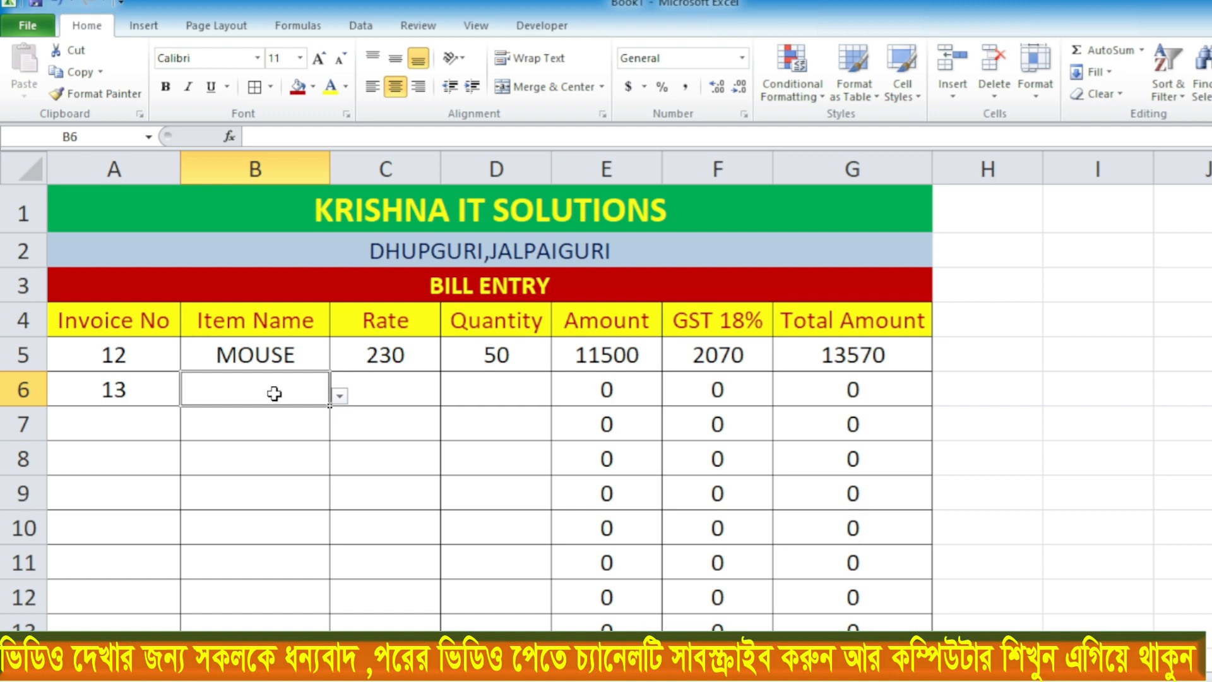
# - Complete the second bill entry in row 6 with the item DVD, rate 16 and quantity 100
pyautogui.click(340, 396)
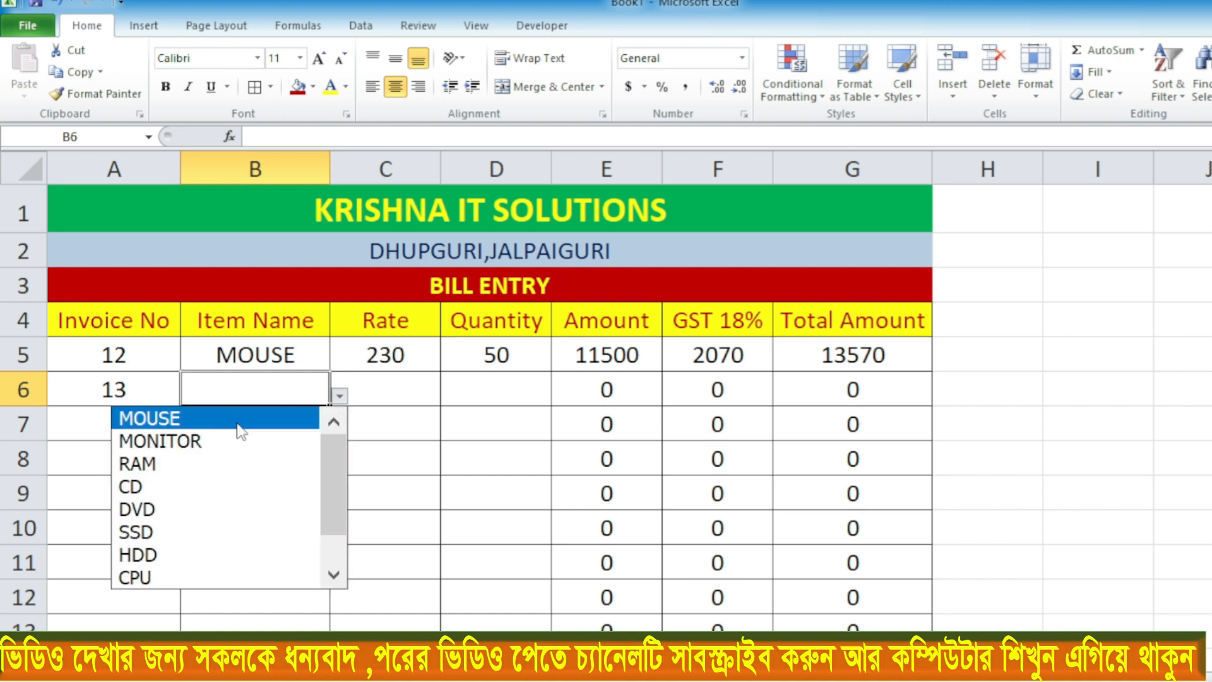
pyautogui.click(143, 510)
pyautogui.click(357, 396)
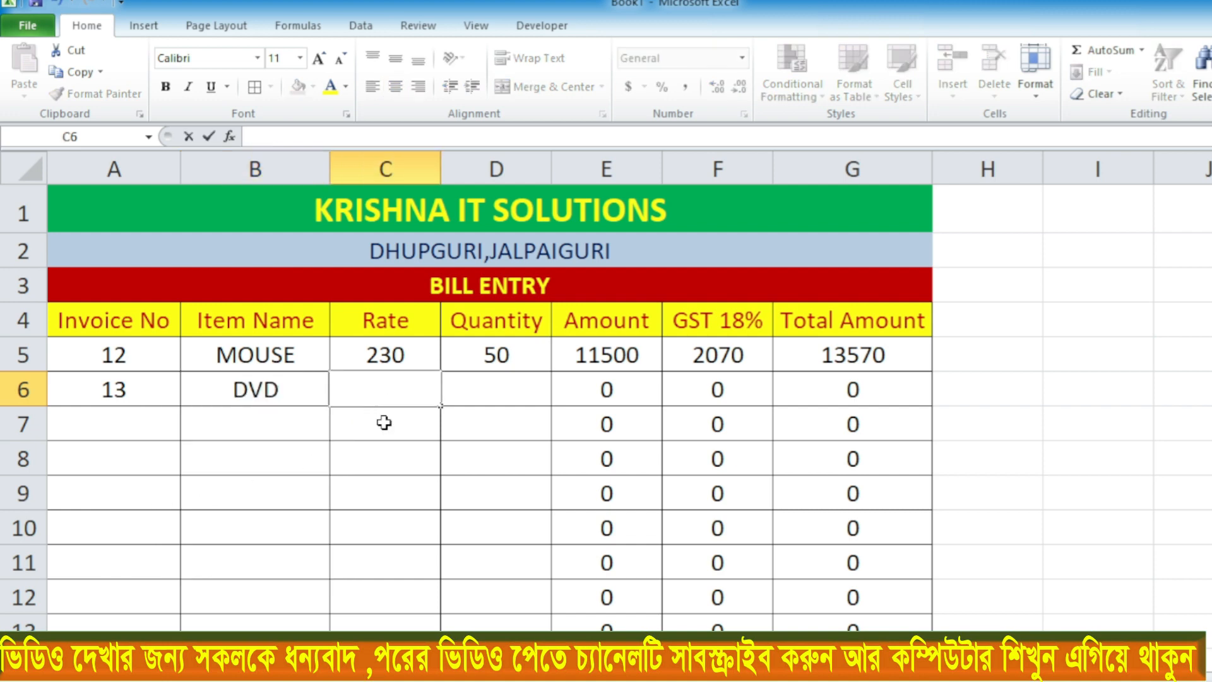
pyautogui.write('16')
pyautogui.click(506, 399)
pyautogui.write('100')
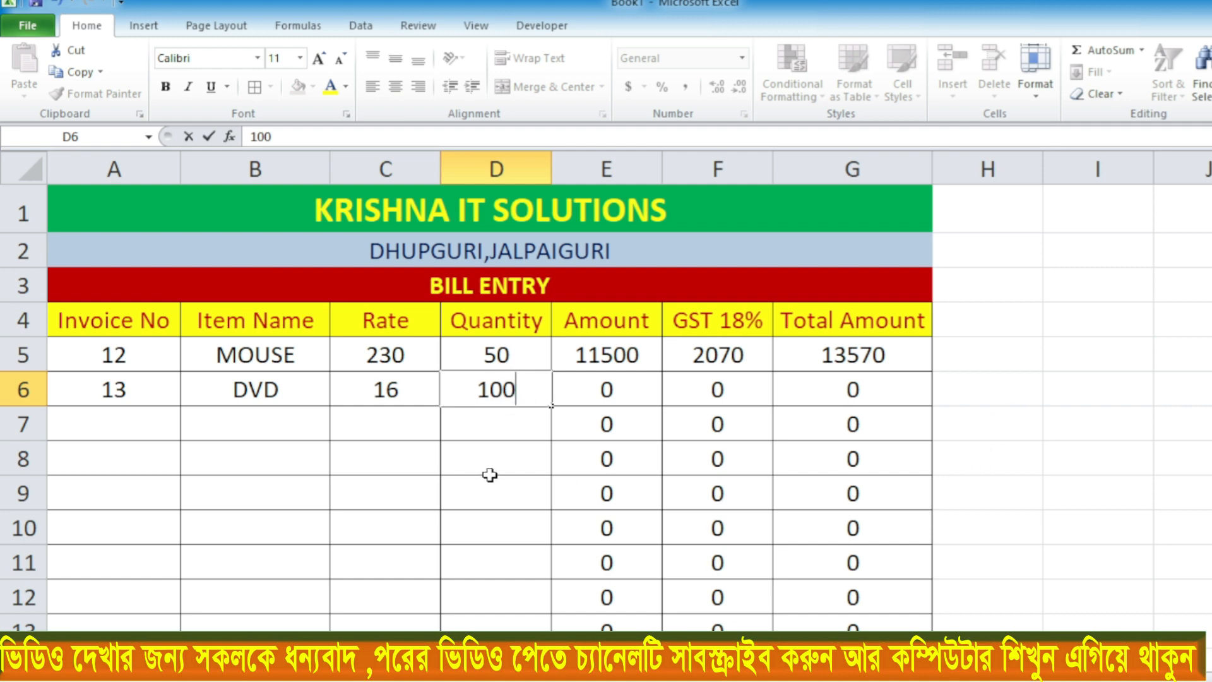
pyautogui.click(503, 455)
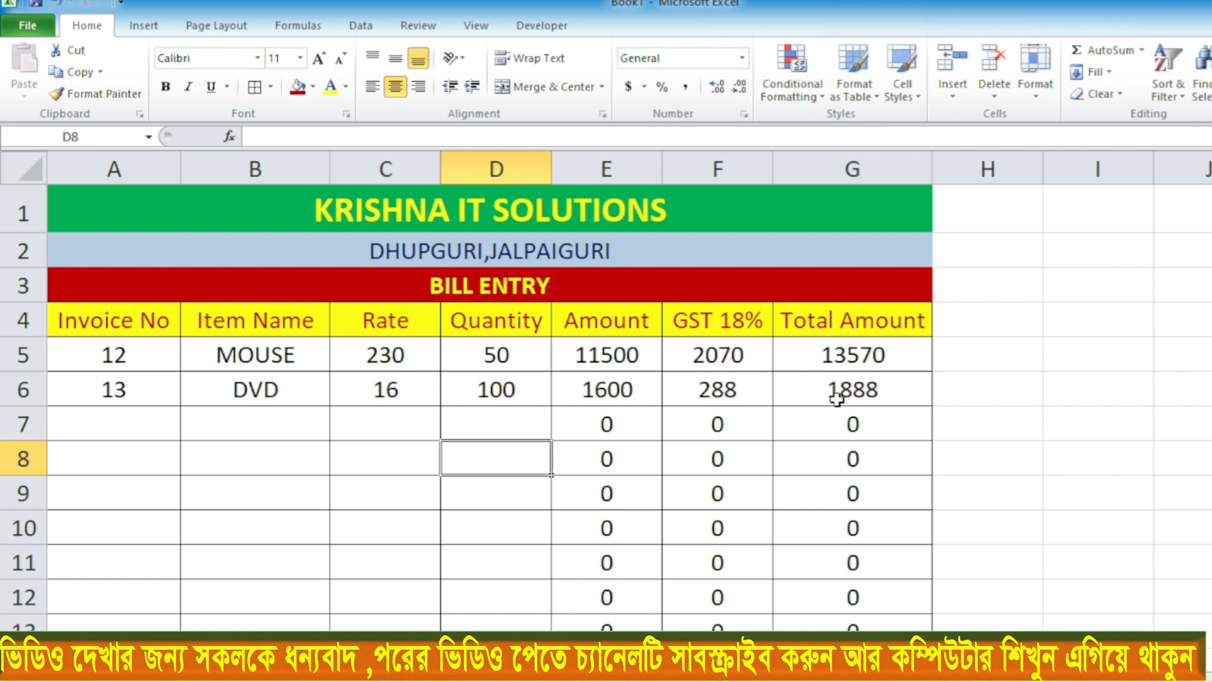
# - Compare the total quantity and total amount in row 20 with the two bill entries in rows 5 and 6
pyautogui.scroll(-4, 864, 396)
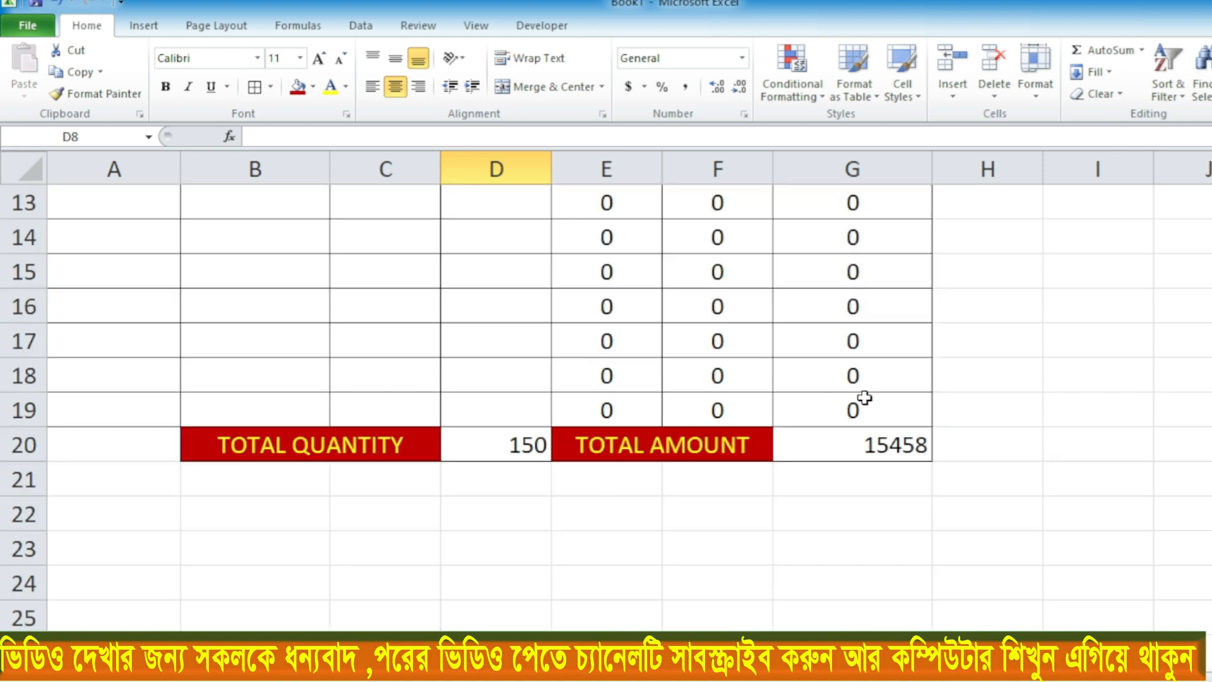
pyautogui.scroll(4, 860, 450)
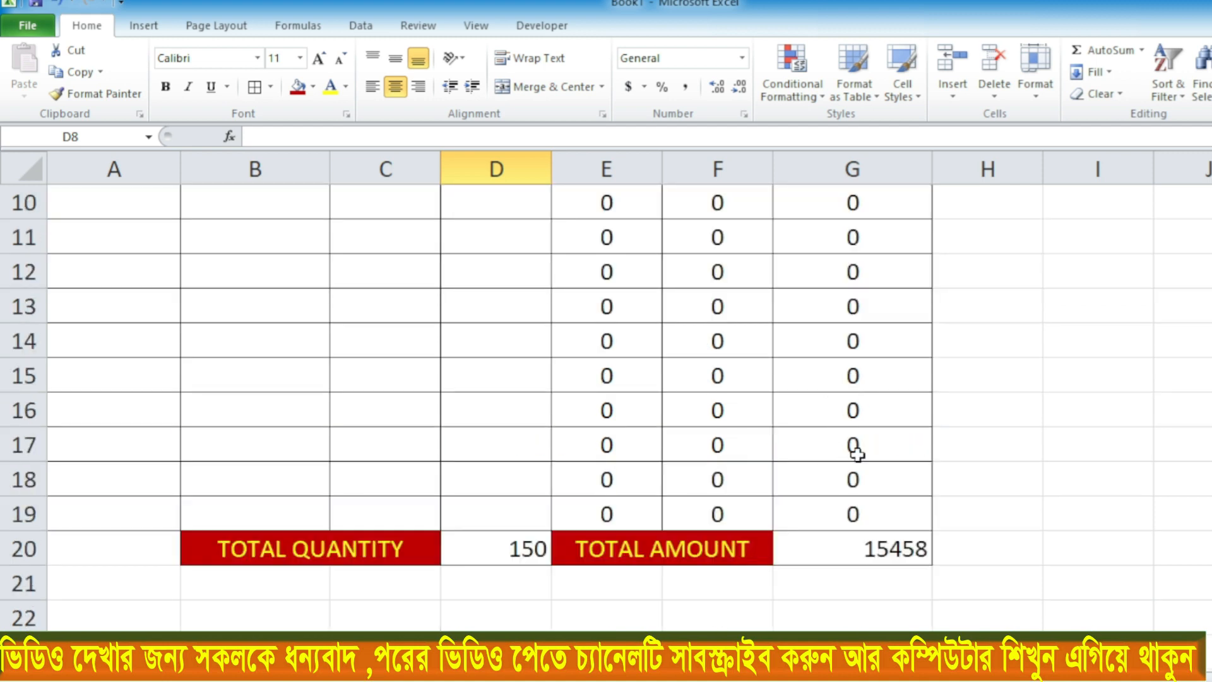
pyautogui.moveTo(849, 355); pyautogui.dragTo(850, 380)
pyautogui.scroll(-3, 884, 404)
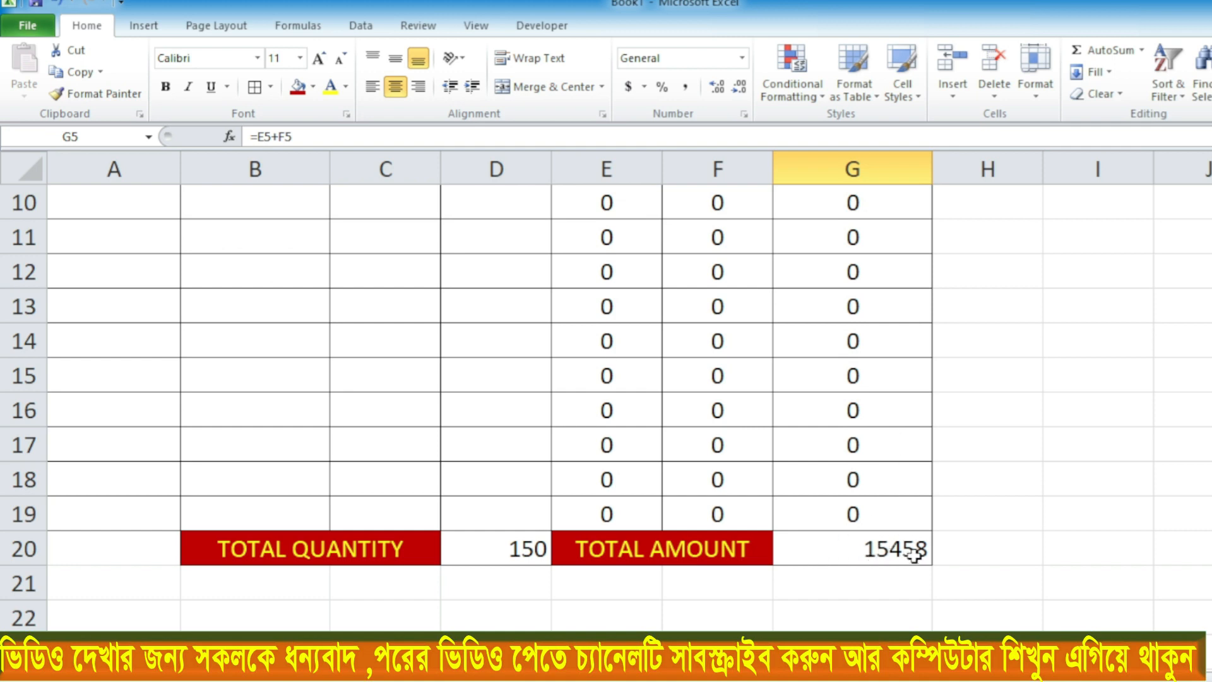
pyautogui.scroll(3, 505, 555)
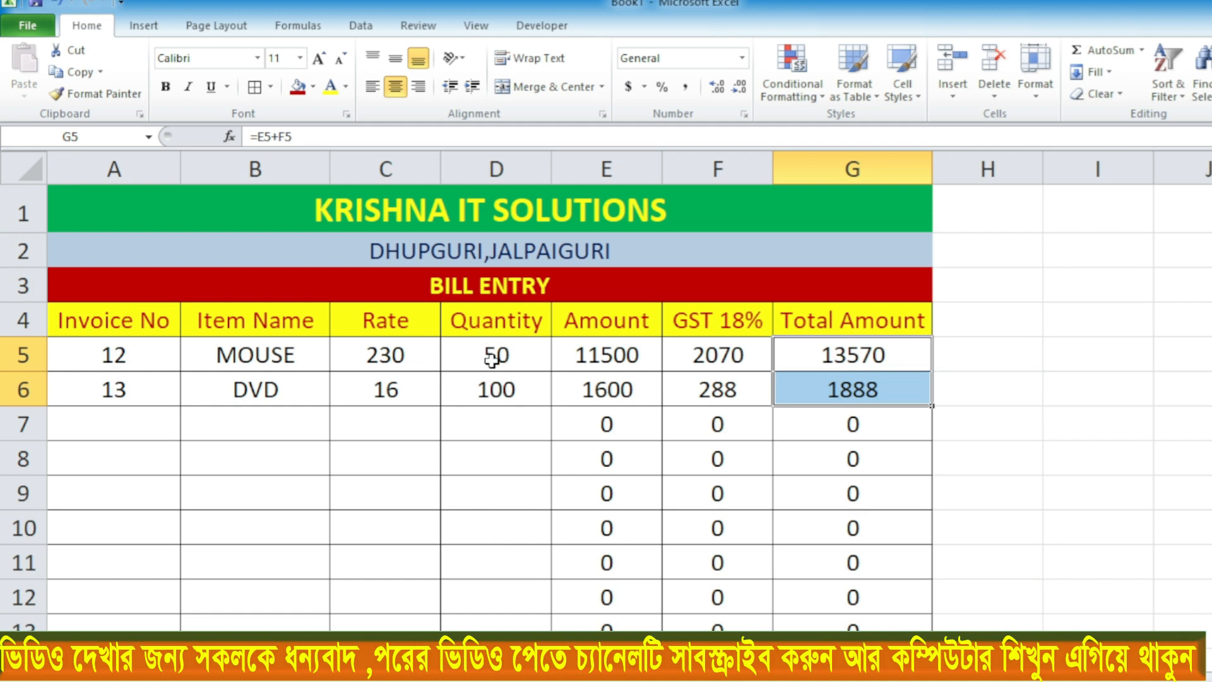
pyautogui.scroll(-3, 492, 360)
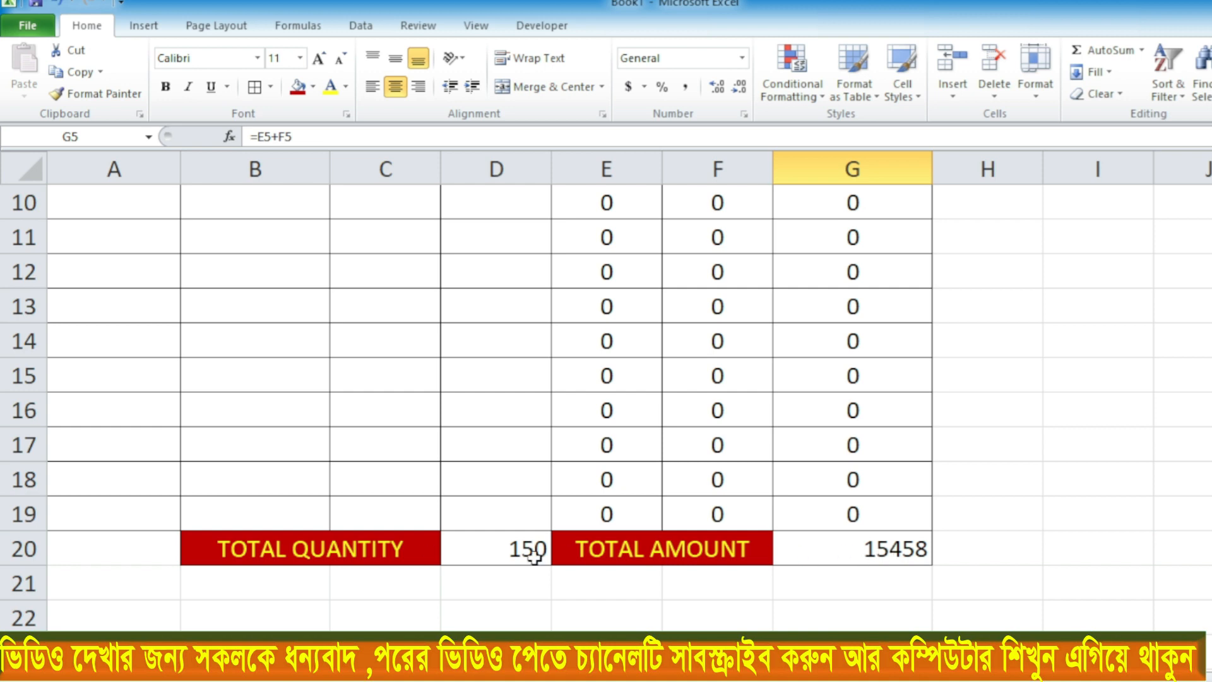
pyautogui.scroll(3, 533, 556)
# - Start the third bill entry in row 7 with invoice number 14 and the item MONITOR
pyautogui.click(134, 422)
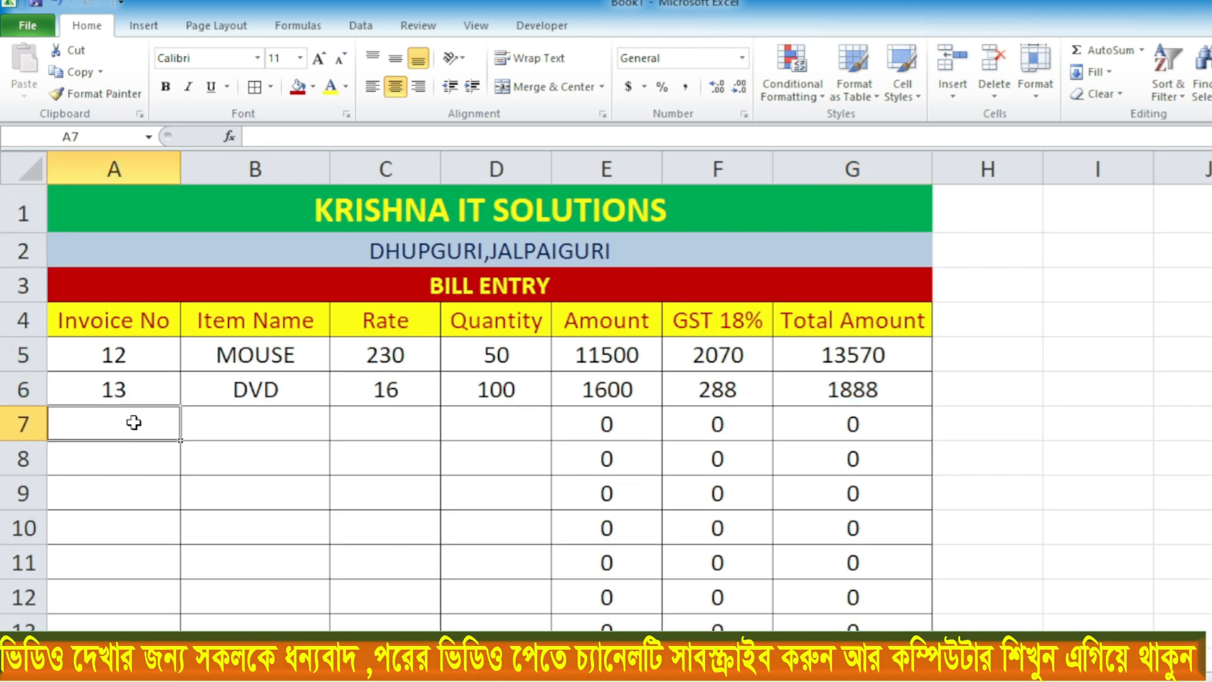
pyautogui.write('14')
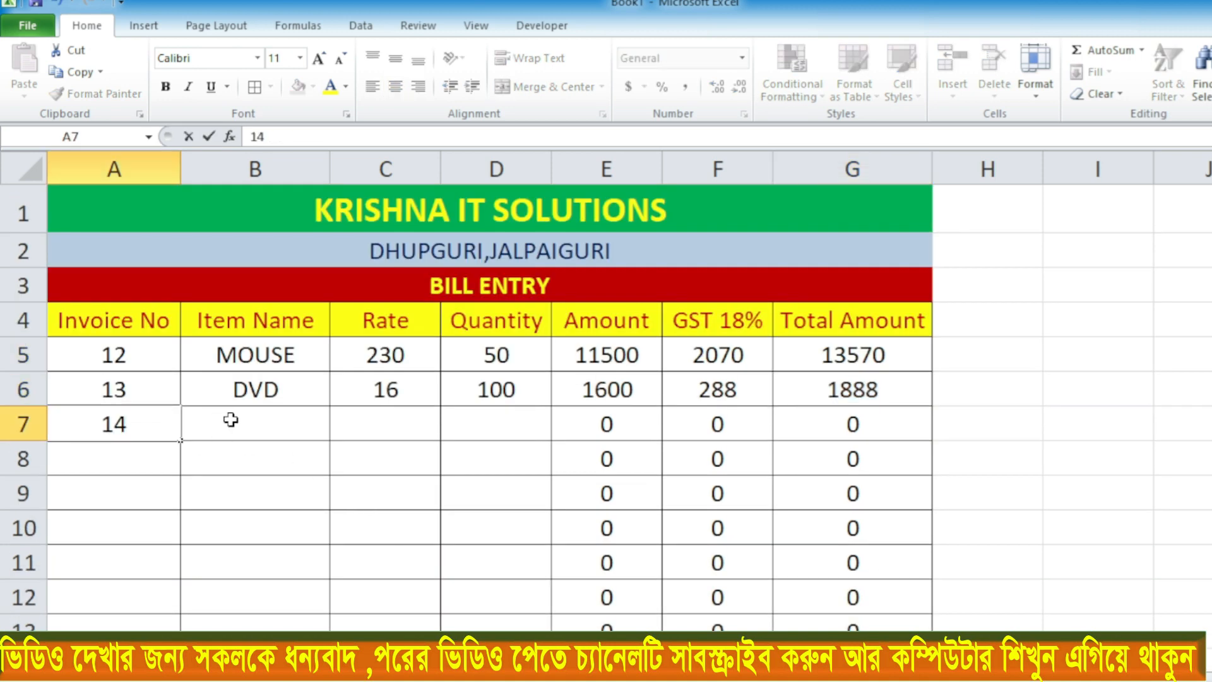
pyautogui.click(230, 420)
pyautogui.click(340, 431)
pyautogui.click(278, 452)
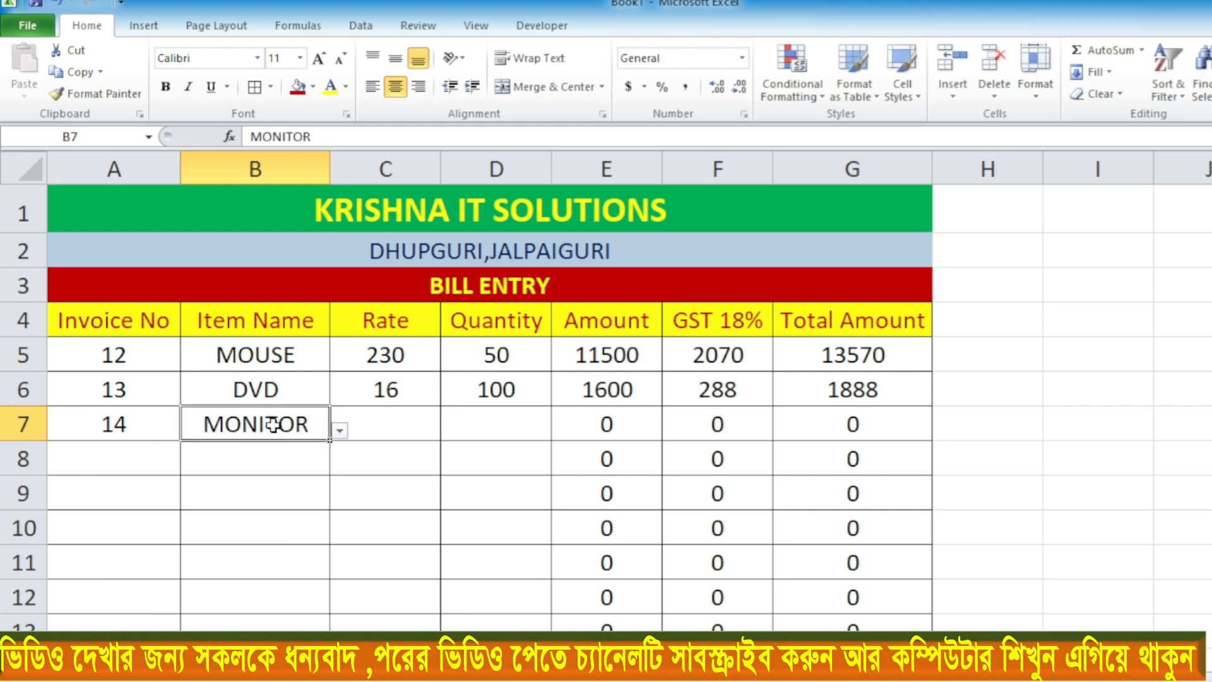
pyautogui.click(340, 432)
pyautogui.click(193, 459)
# - Set the MONITOR entry's rate to 5000 and quantity to 10 in row 7, and check the totals row
pyautogui.click(396, 424)
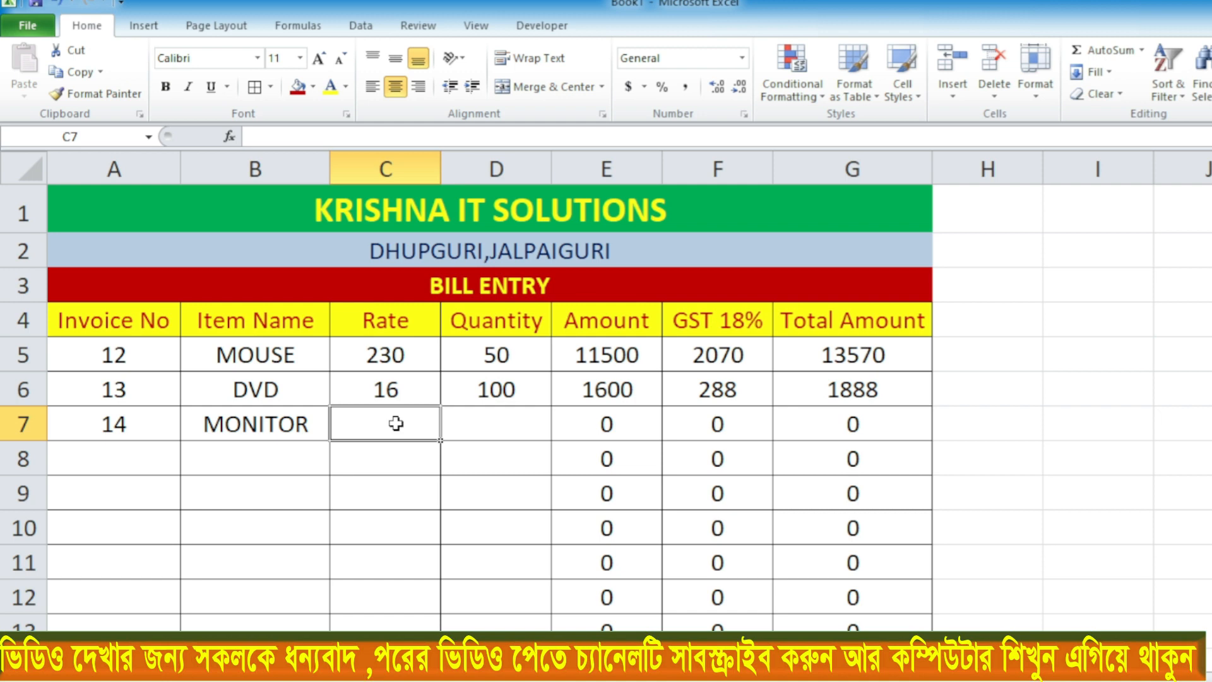
pyautogui.write('500')
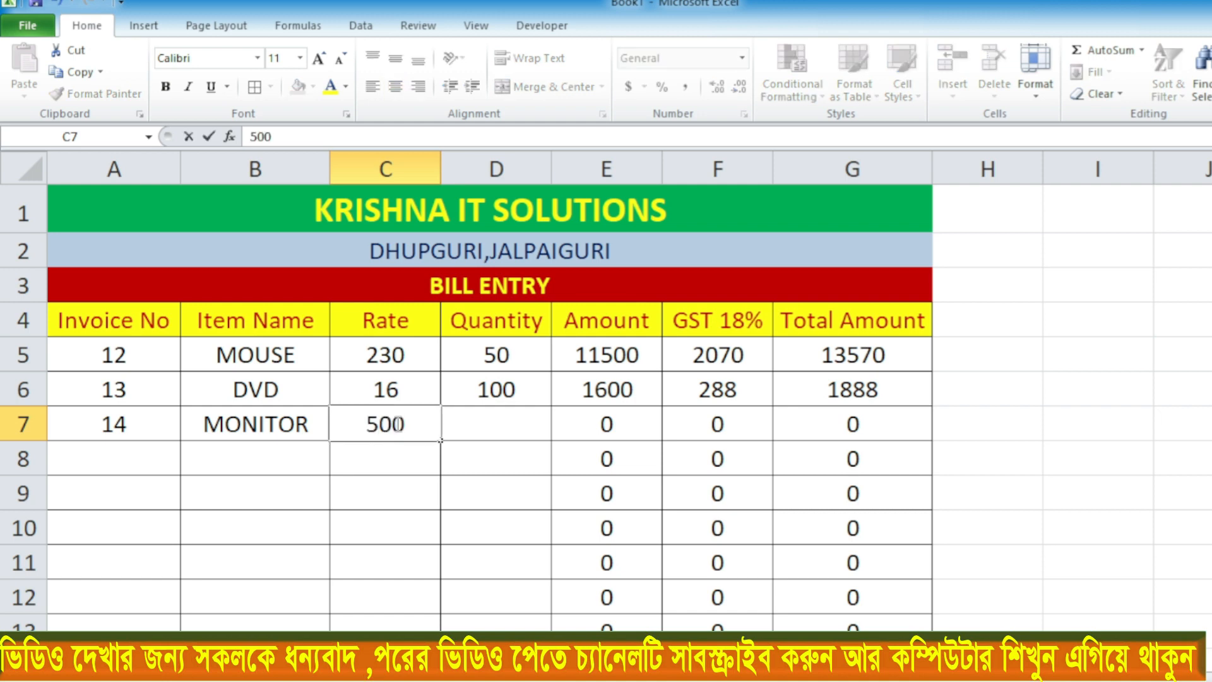
pyautogui.write('0')
pyautogui.click(502, 426)
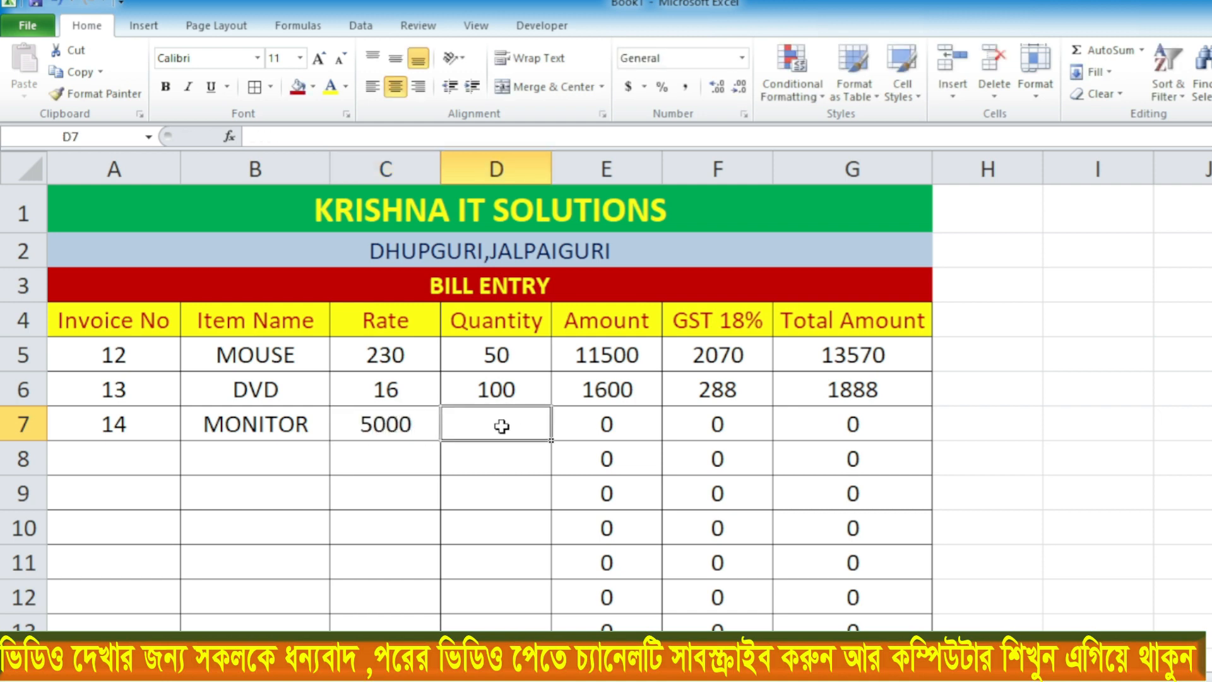
pyautogui.write('10')
pyautogui.click(1179, 423)
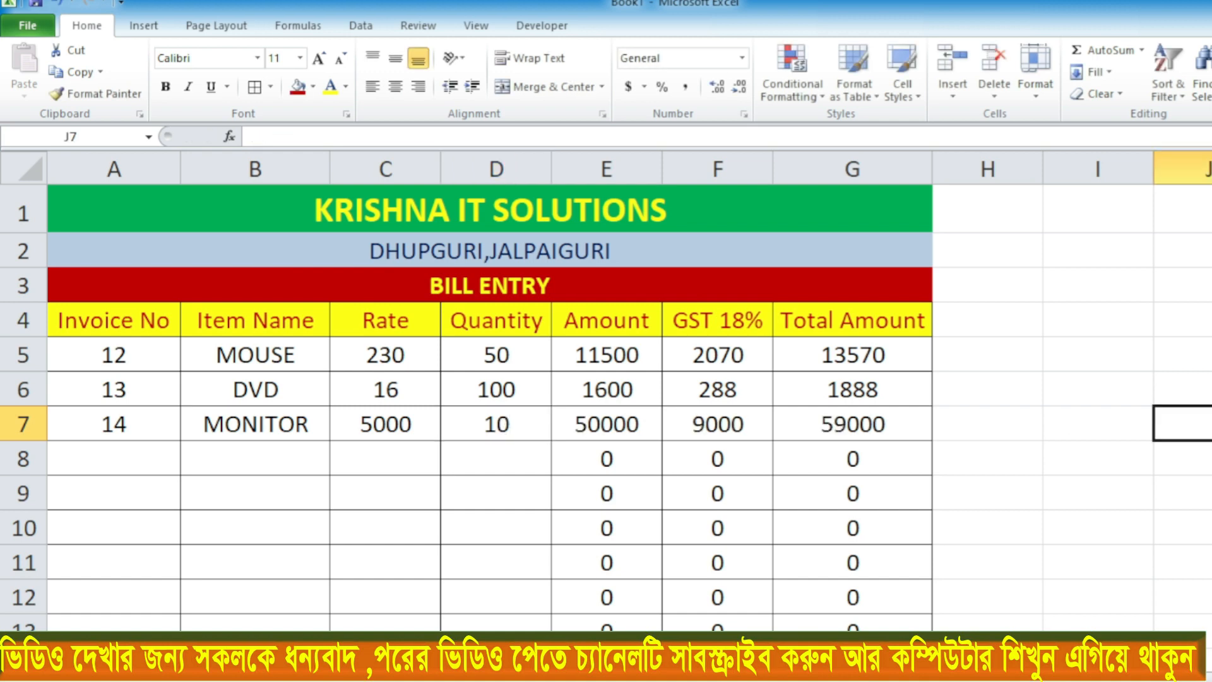
pyautogui.scroll(-3, 897, 434)
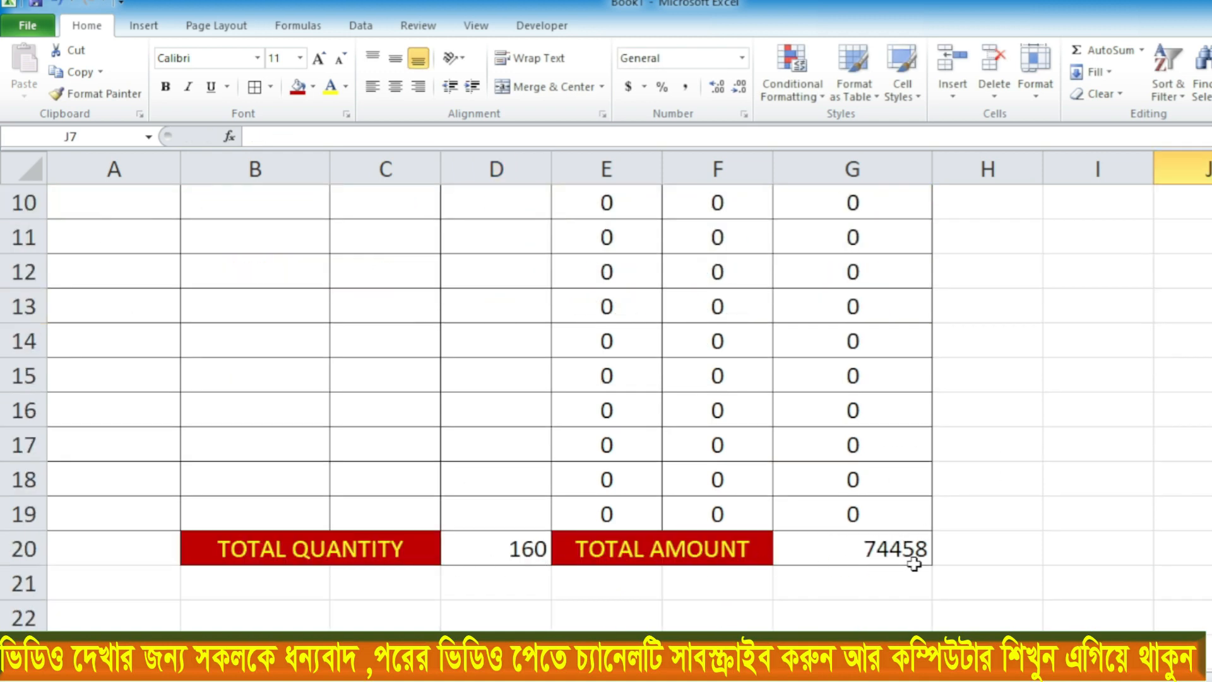
# - Fill in the fourth bill entry in row 8 with invoice number 18, item SSD, rate 1200 and quantity 50
pyautogui.scroll(3, 438, 543)
pyautogui.click(84, 467)
pyautogui.write('18')
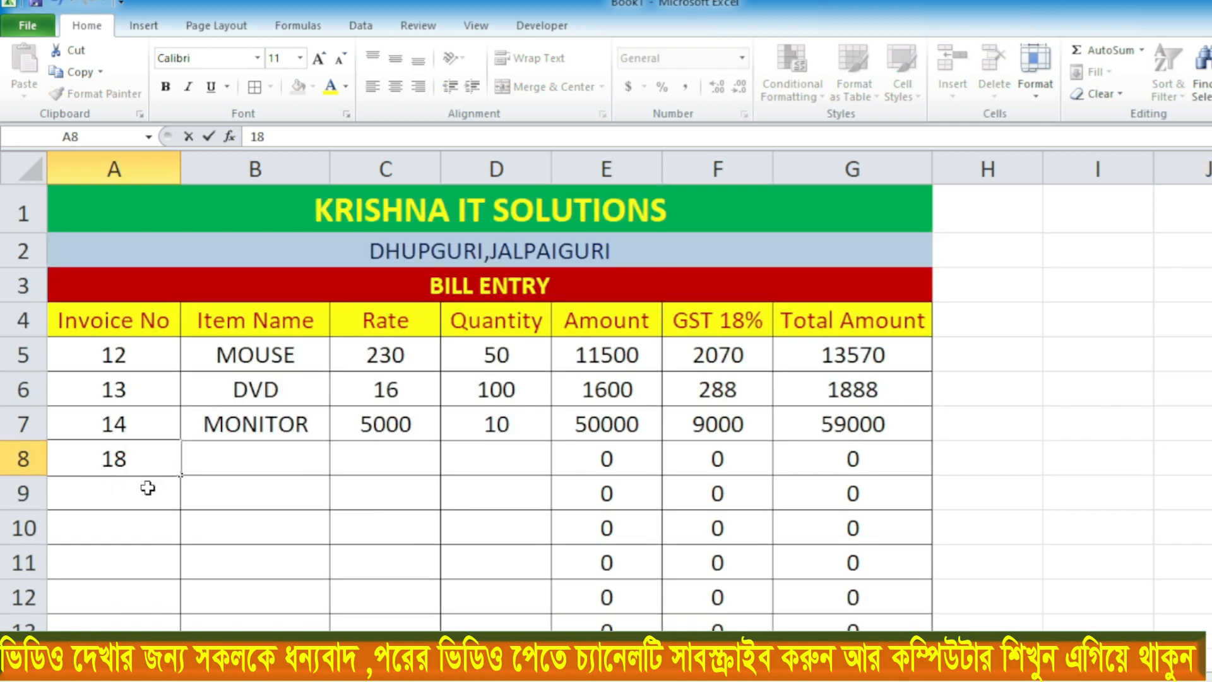
pyautogui.click(239, 470)
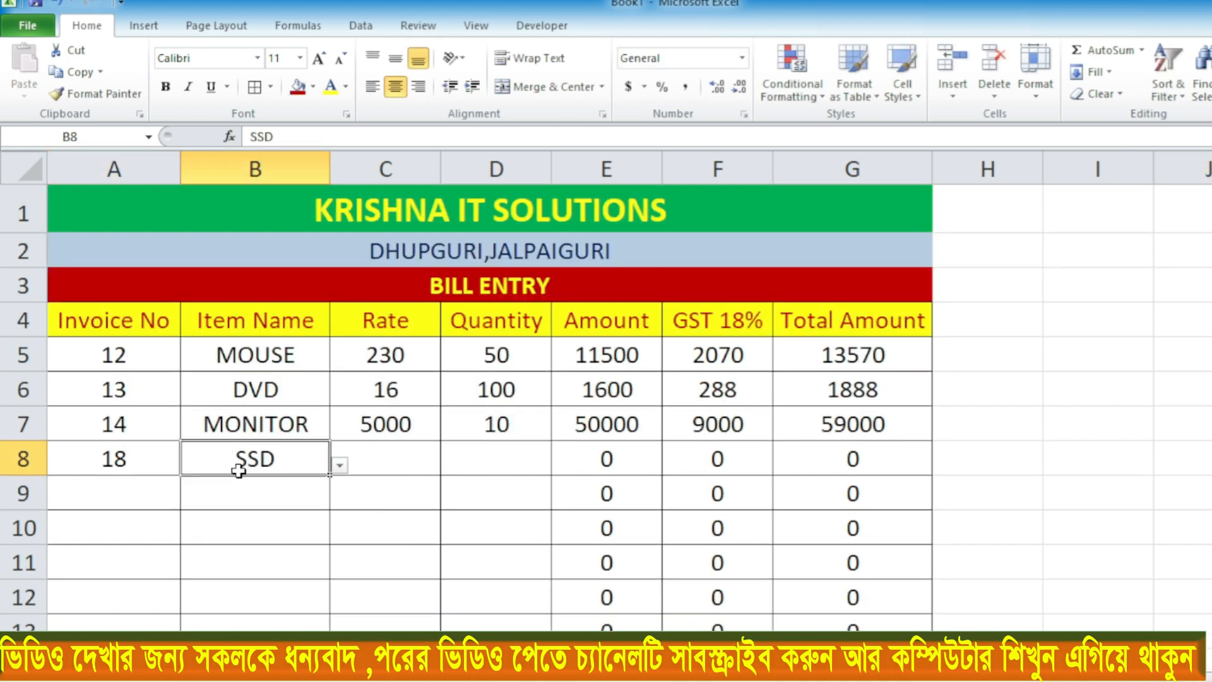
pyautogui.click(392, 463)
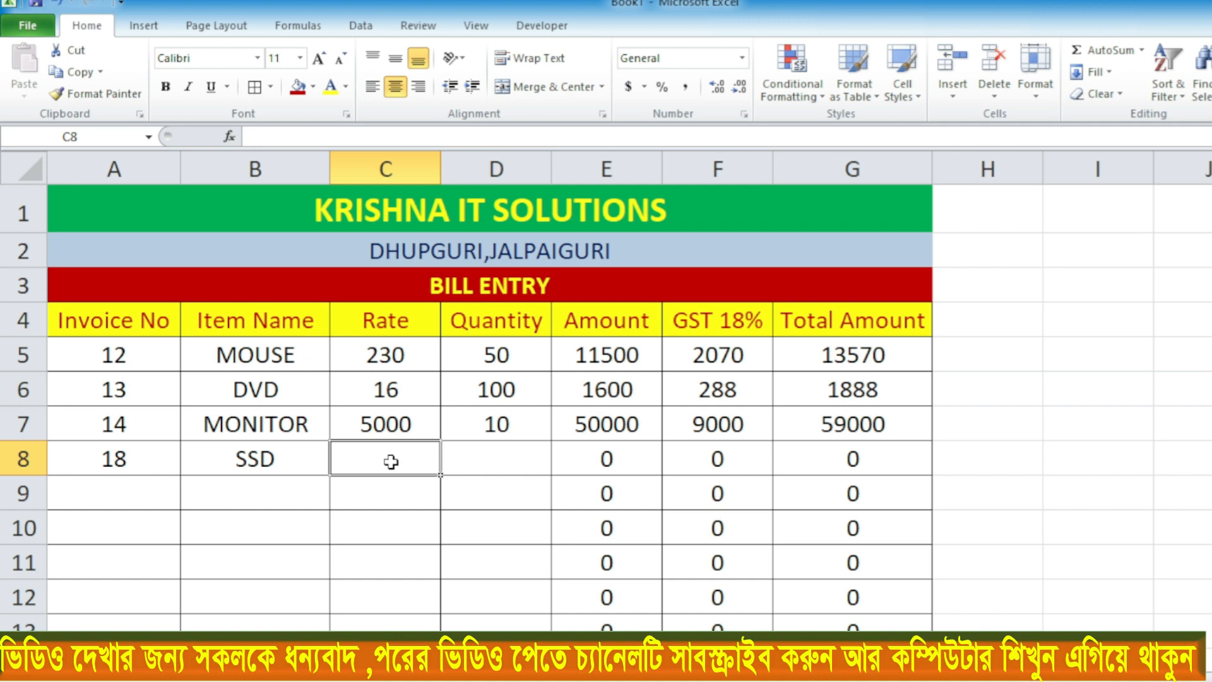
pyautogui.write('1200')
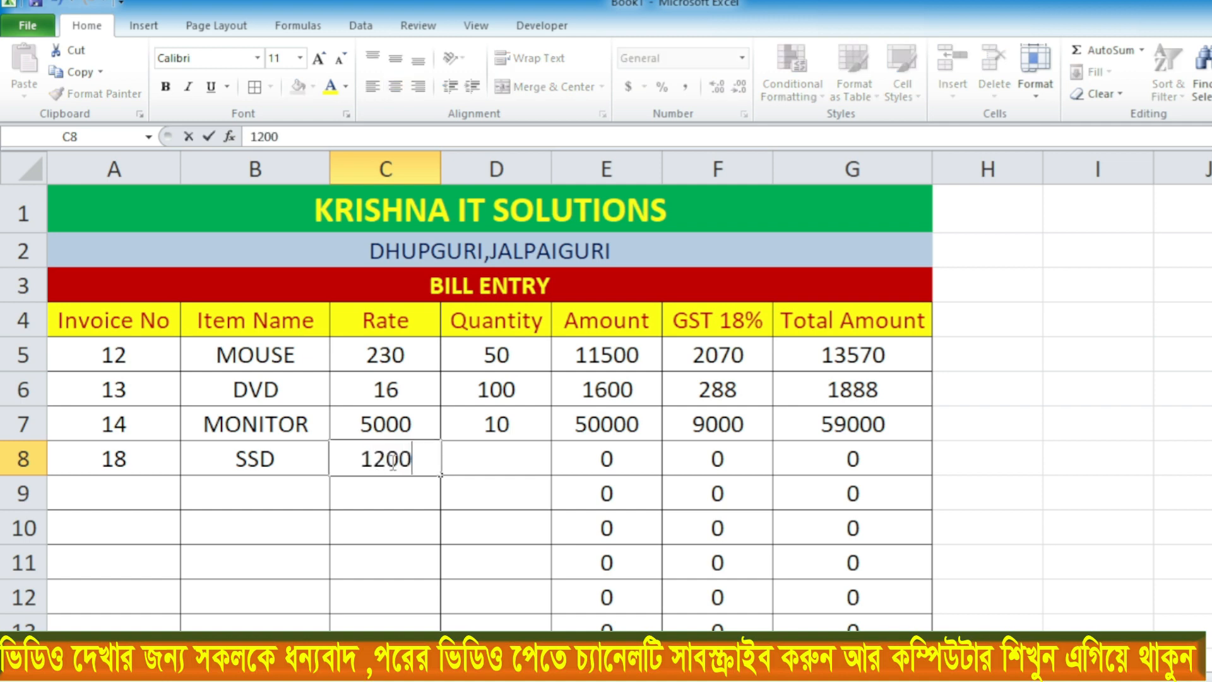
pyautogui.click(480, 463)
pyautogui.write('50')
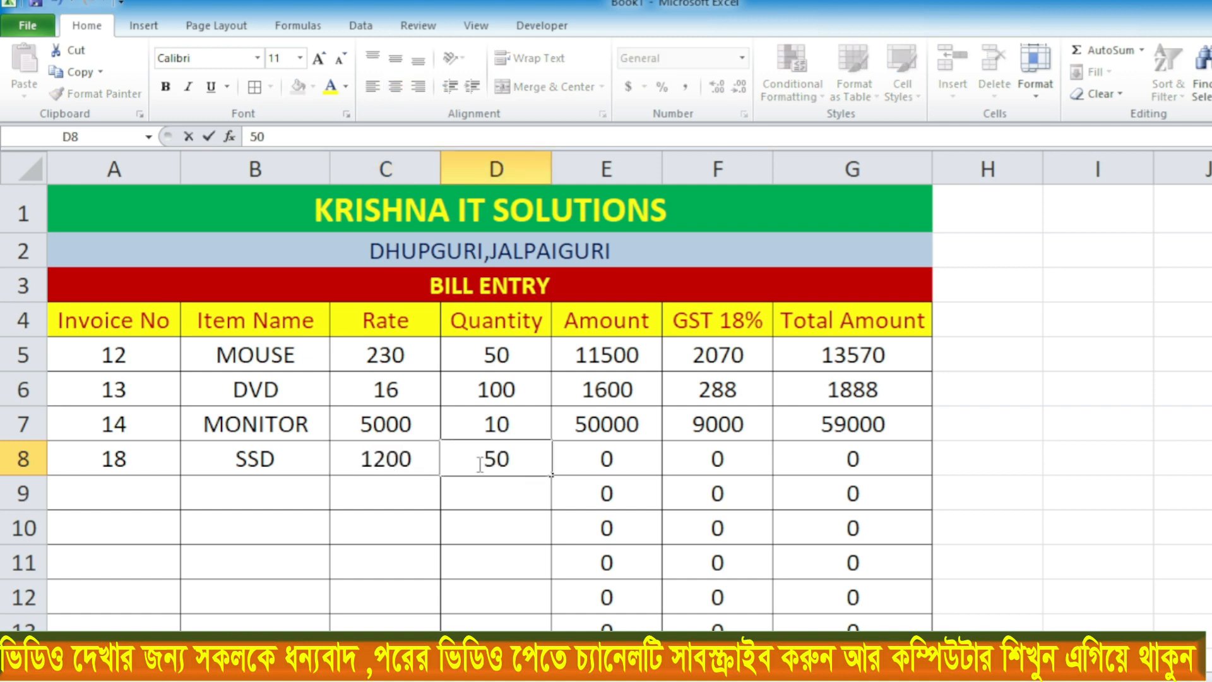
pyautogui.hotkey('ctrl', 'Return')
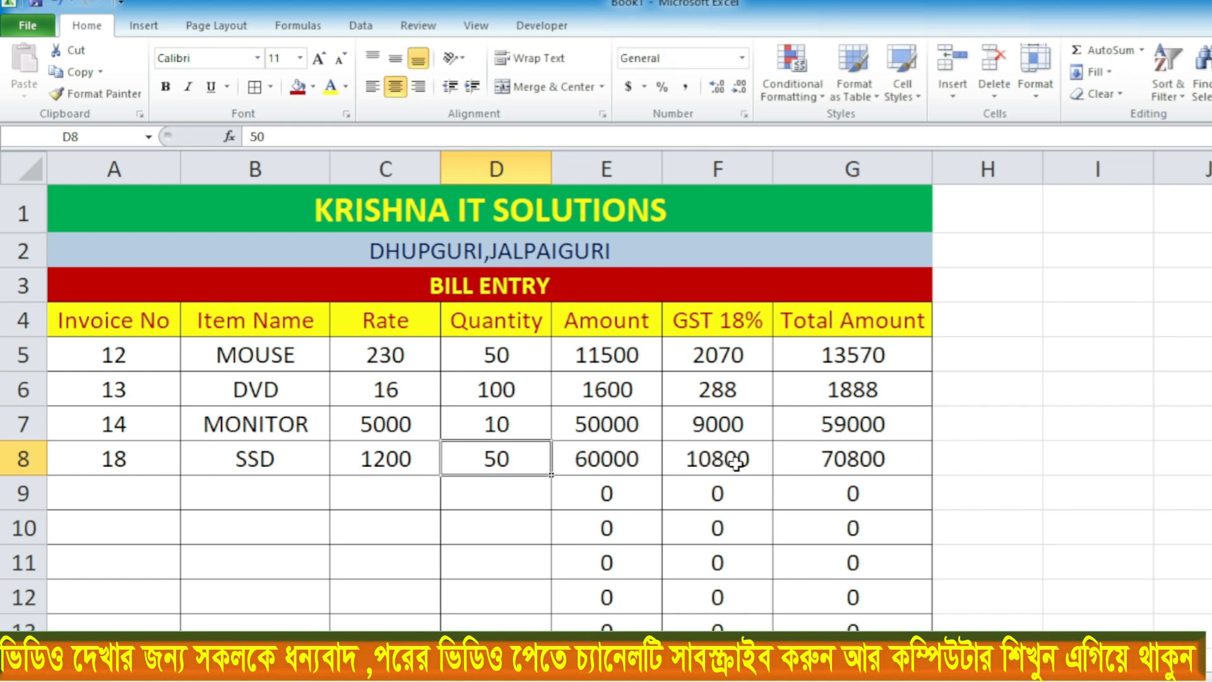
# - Check the total quantity and total amount in row 20 against the four bill entries in rows 5 to 8
pyautogui.click(890, 458)
pyautogui.scroll(-4, 806, 347)
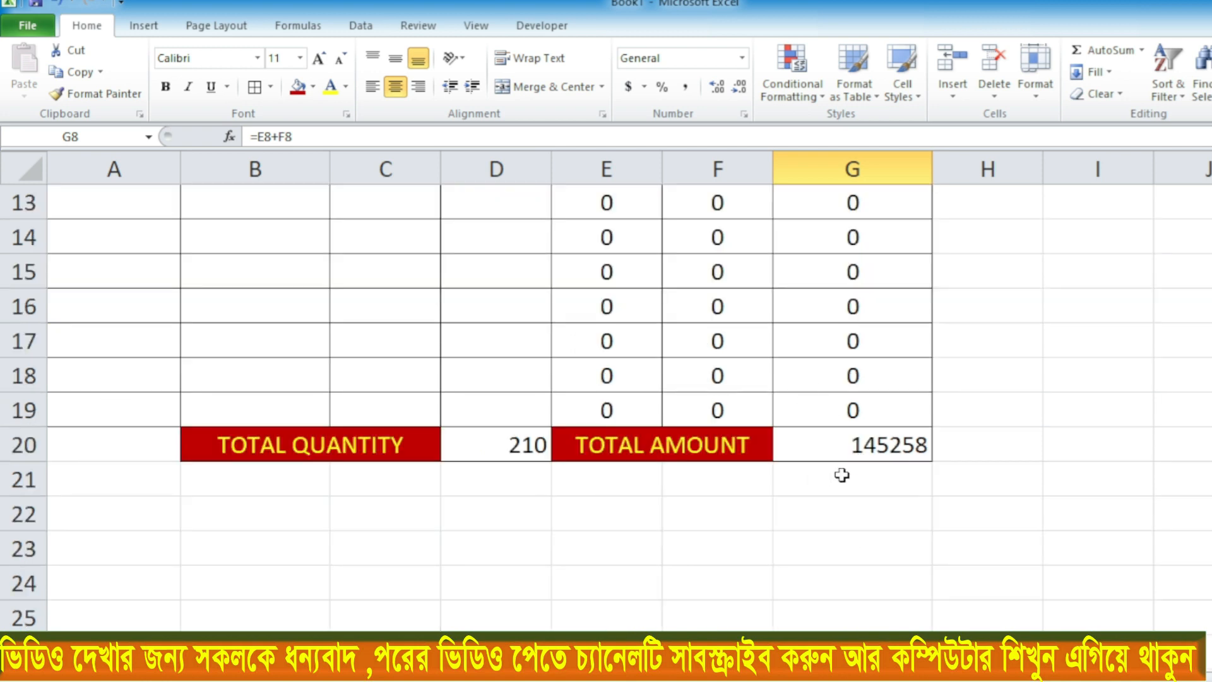
pyautogui.click(840, 452)
pyautogui.scroll(4, 855, 237)
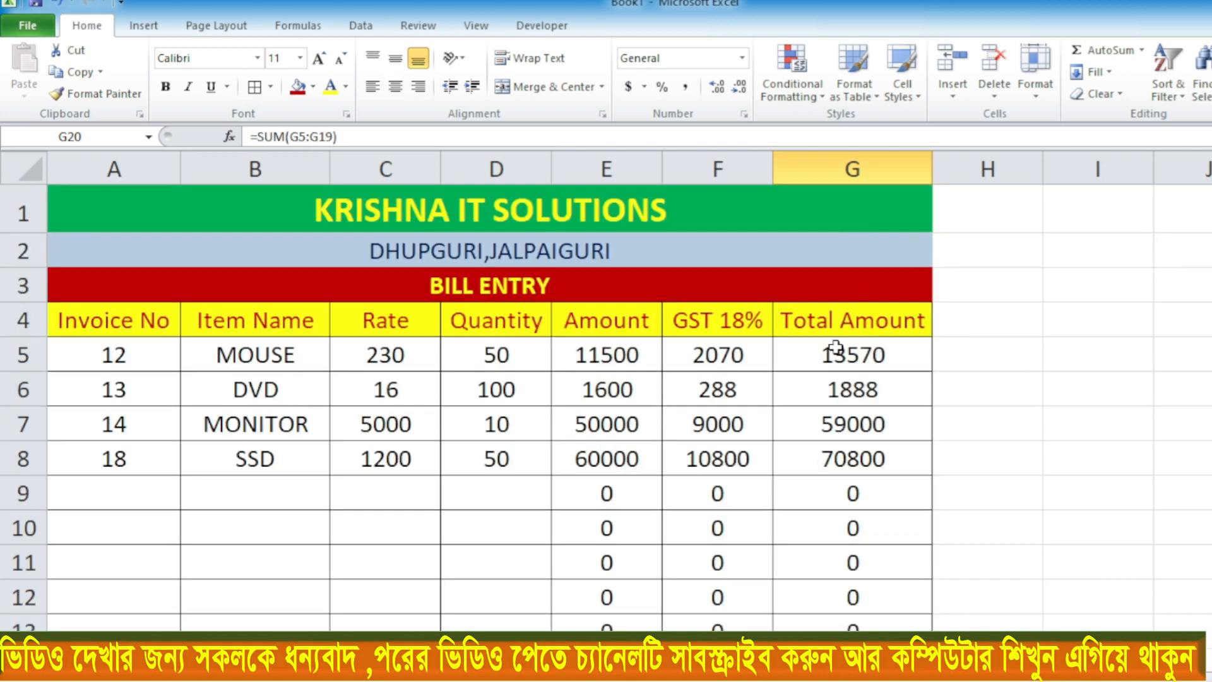
pyautogui.scroll(-4, 836, 354)
pyautogui.scroll(-1, 840, 330)
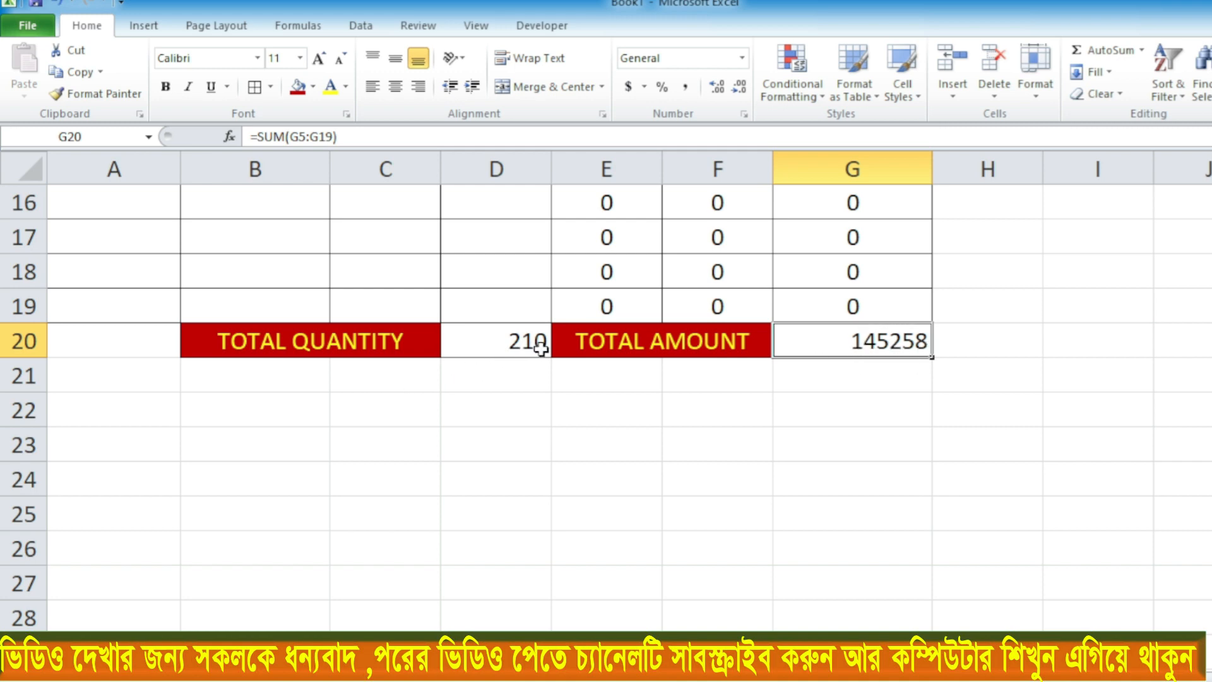
pyautogui.scroll(5, 527, 348)
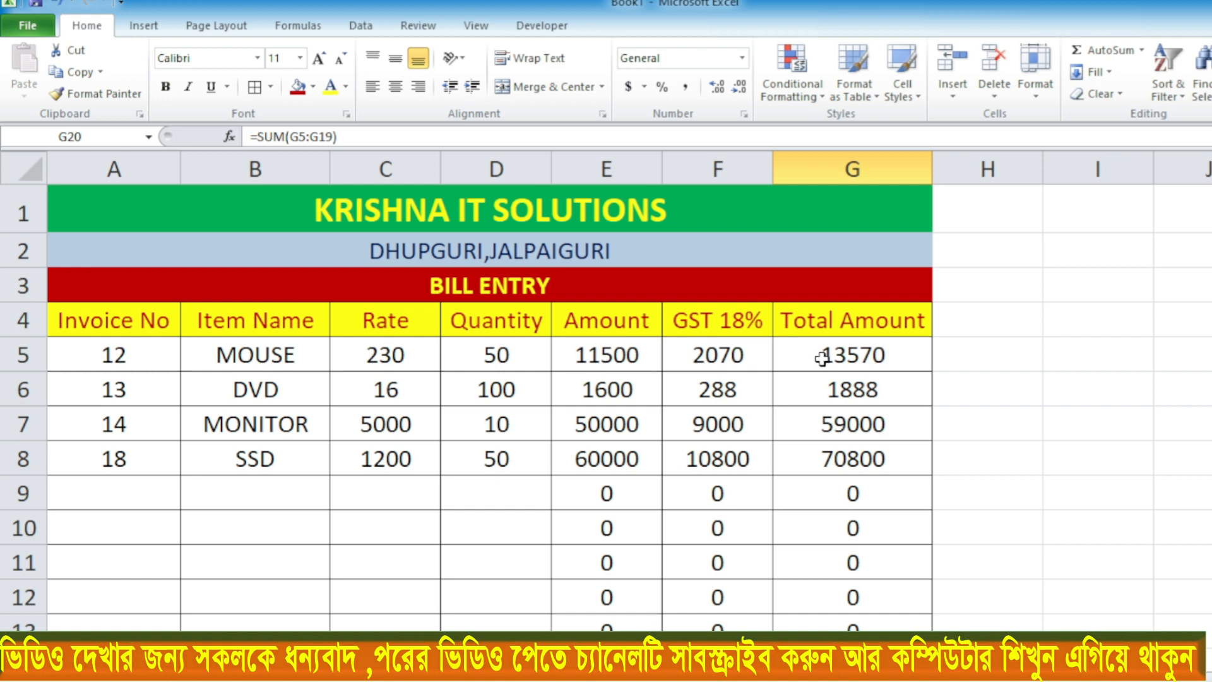
pyautogui.scroll(-5, 821, 358)
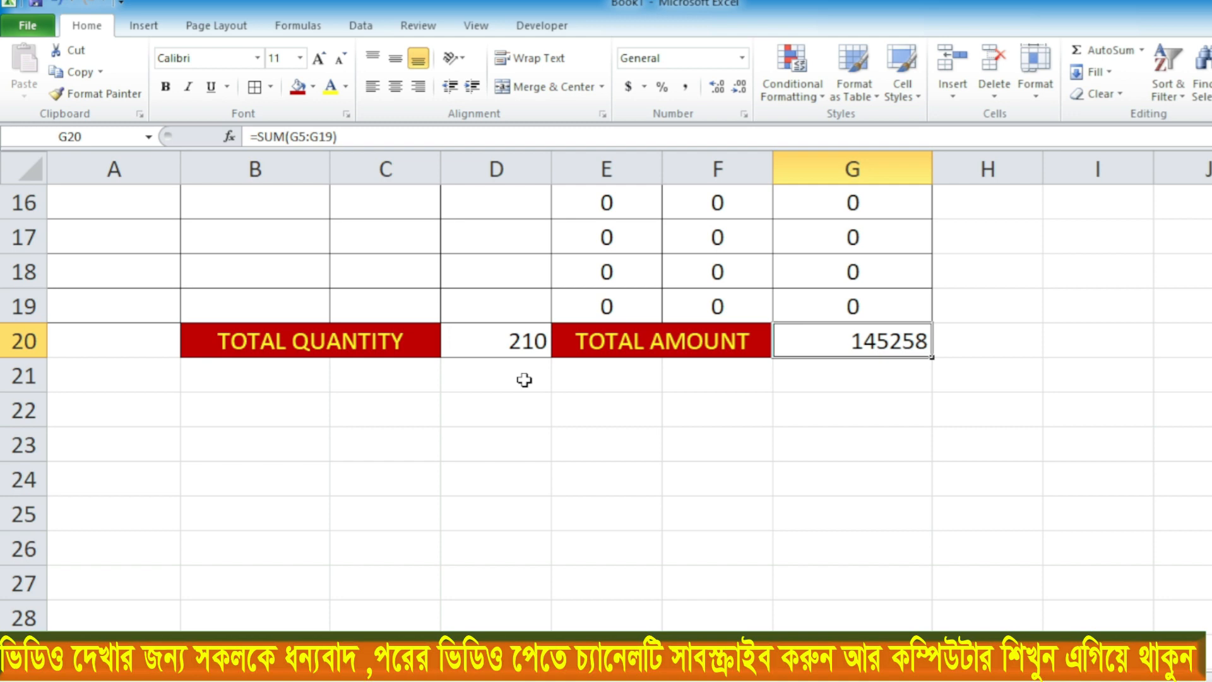
pyautogui.scroll(5, 571, 418)
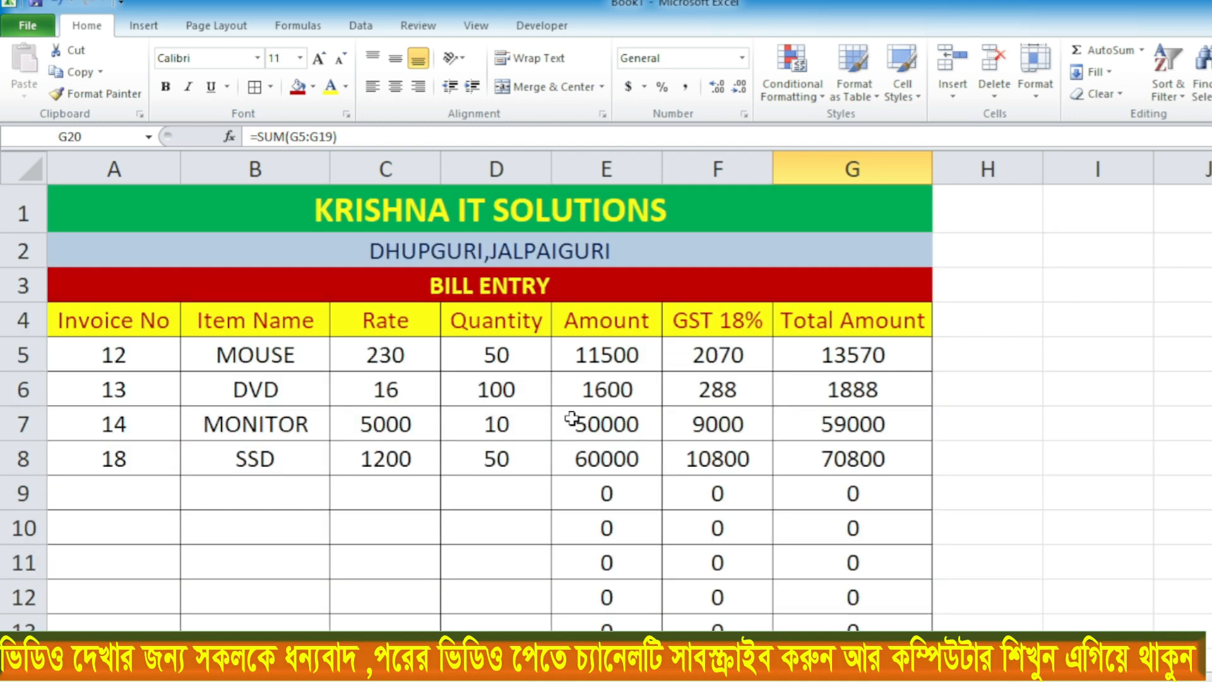